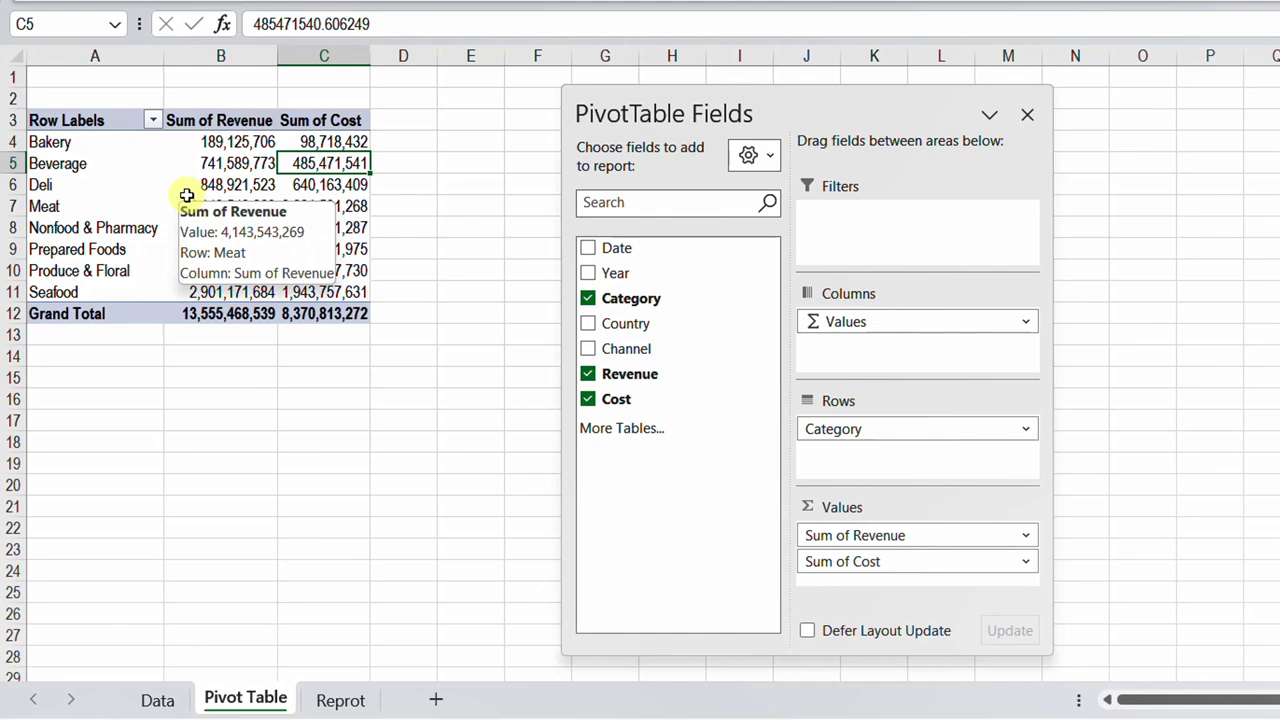
Step: Inspect the Bakery revenue formula on the Reprot sheet and filter the report by country Algeria, channel Online and year 2021
left_click(353, 701)
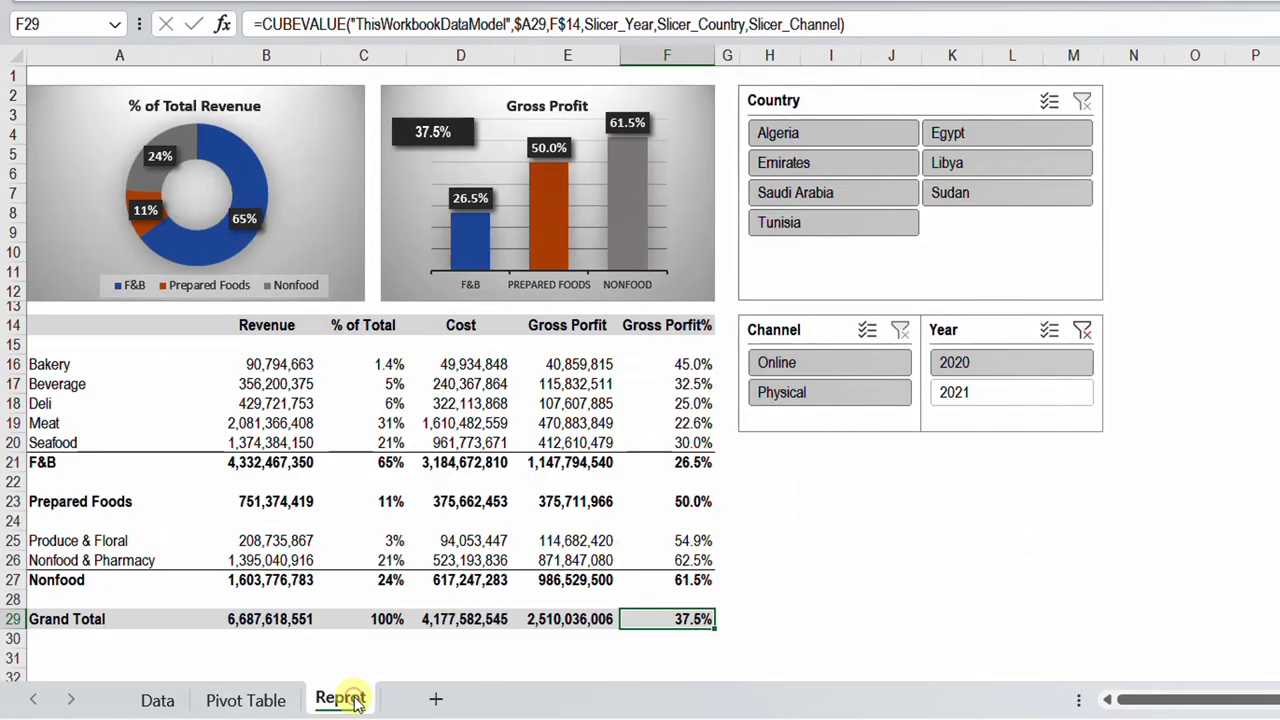
left_click(300, 367)
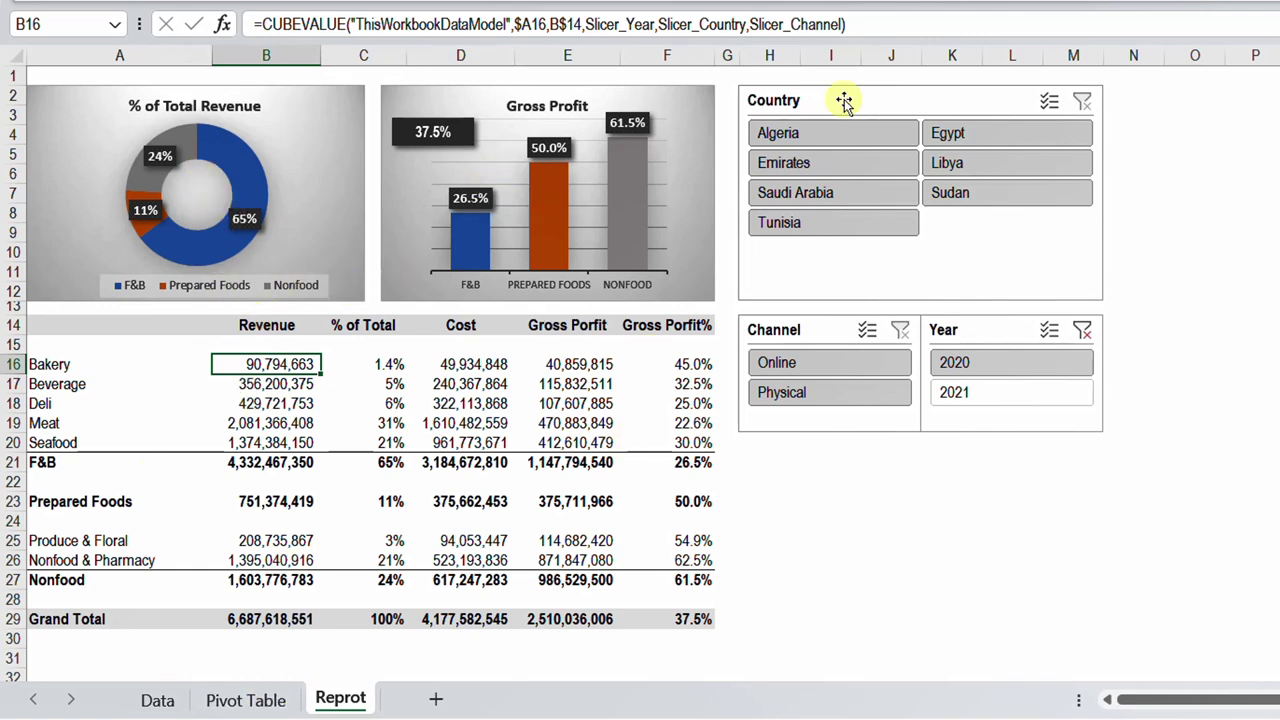
left_click(846, 136)
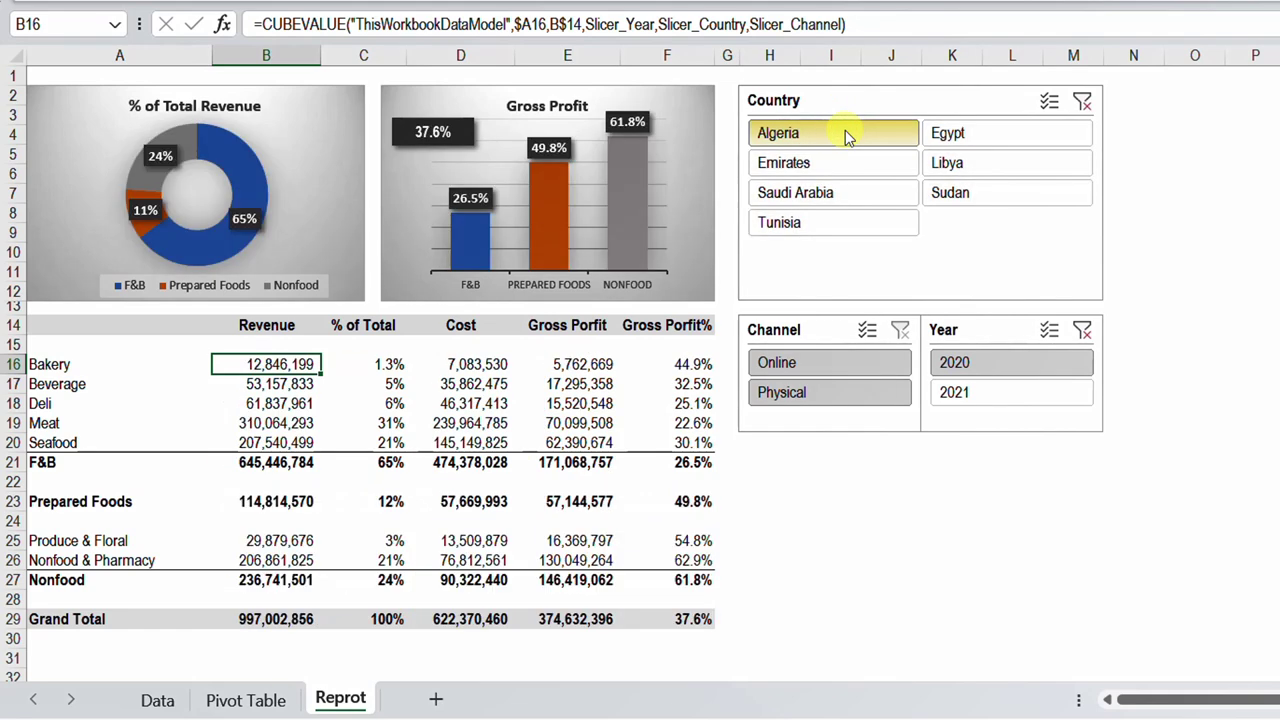
left_click(846, 362)
left_click(978, 392)
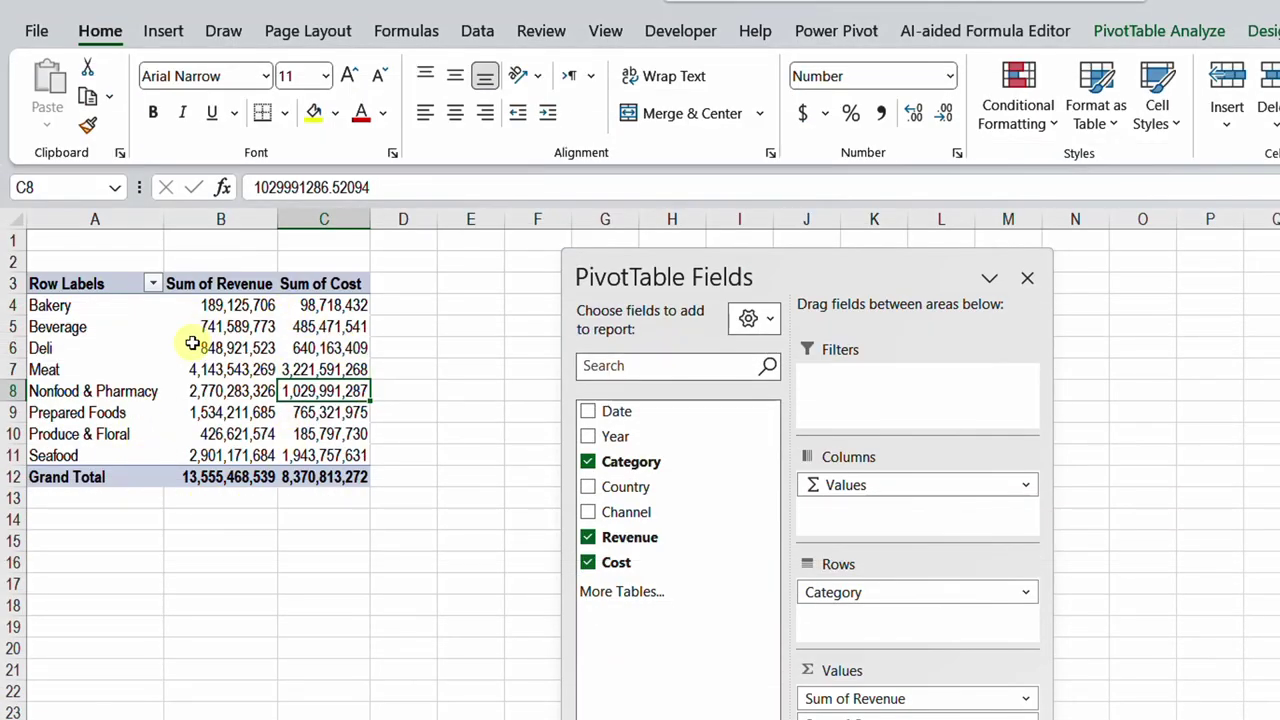
Step: Examine the analysis tools offered for the existing category pivot table with one of its revenue values selected
left_click(1142, 33)
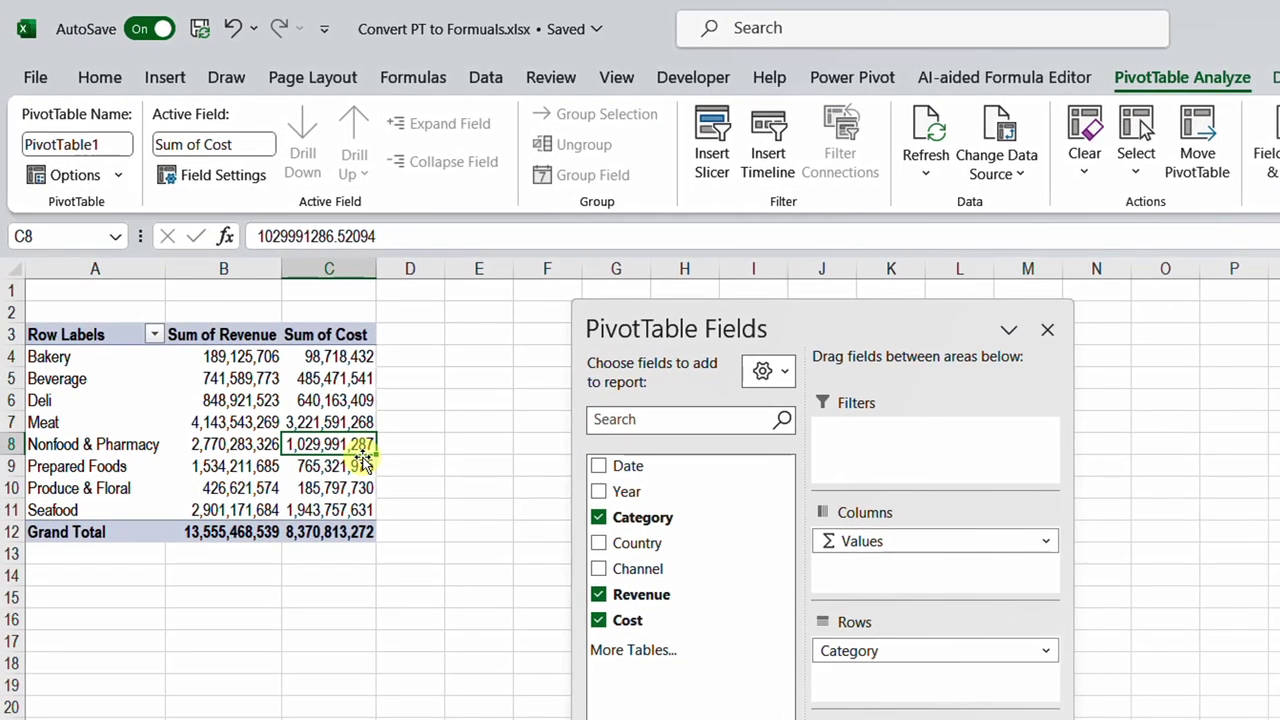
left_click(243, 398)
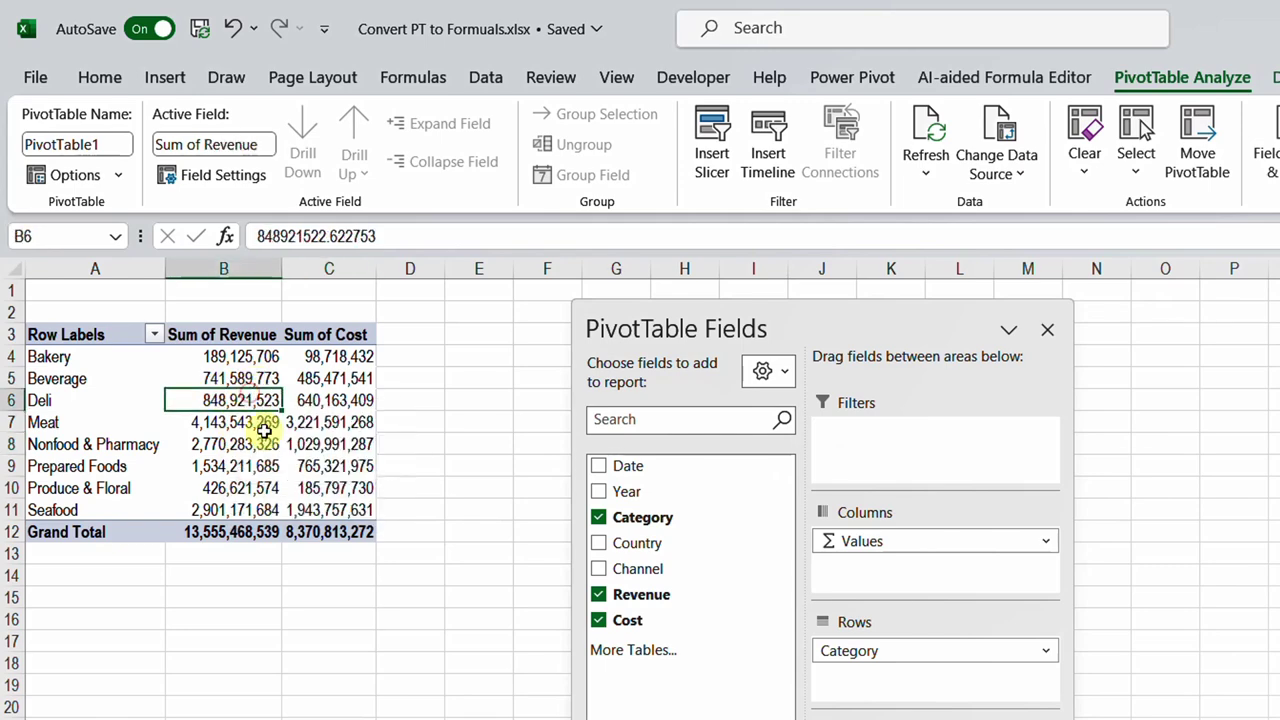
mouse_move(264, 428)
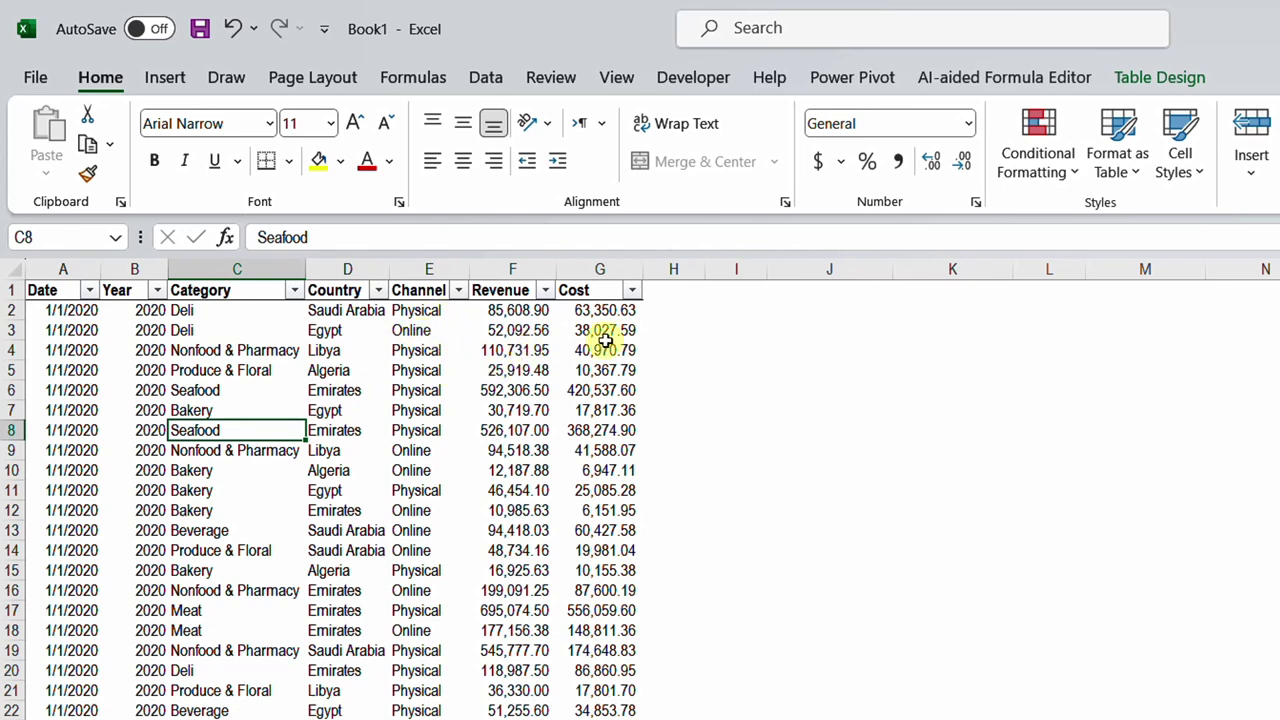
Step: Examine which dates the source table's Date filter contains and check the table's name
left_click(89, 290)
left_click(46, 598)
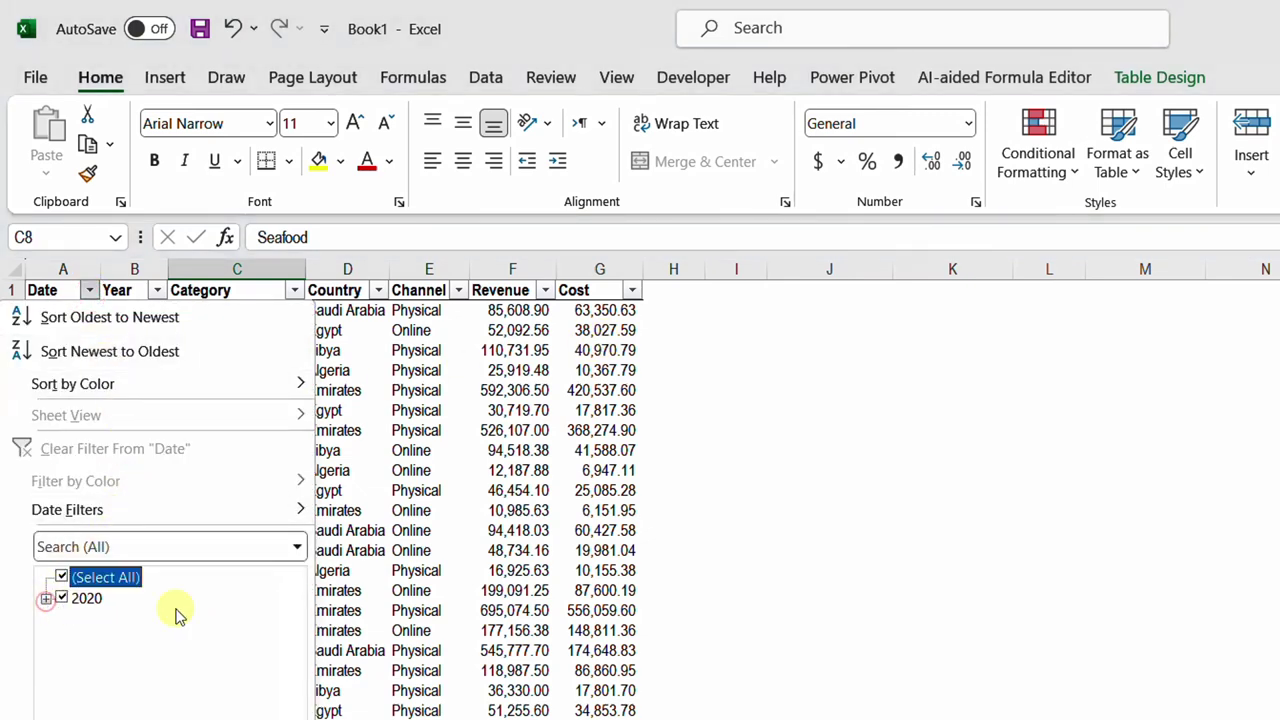
key("Escape")
left_click(480, 436)
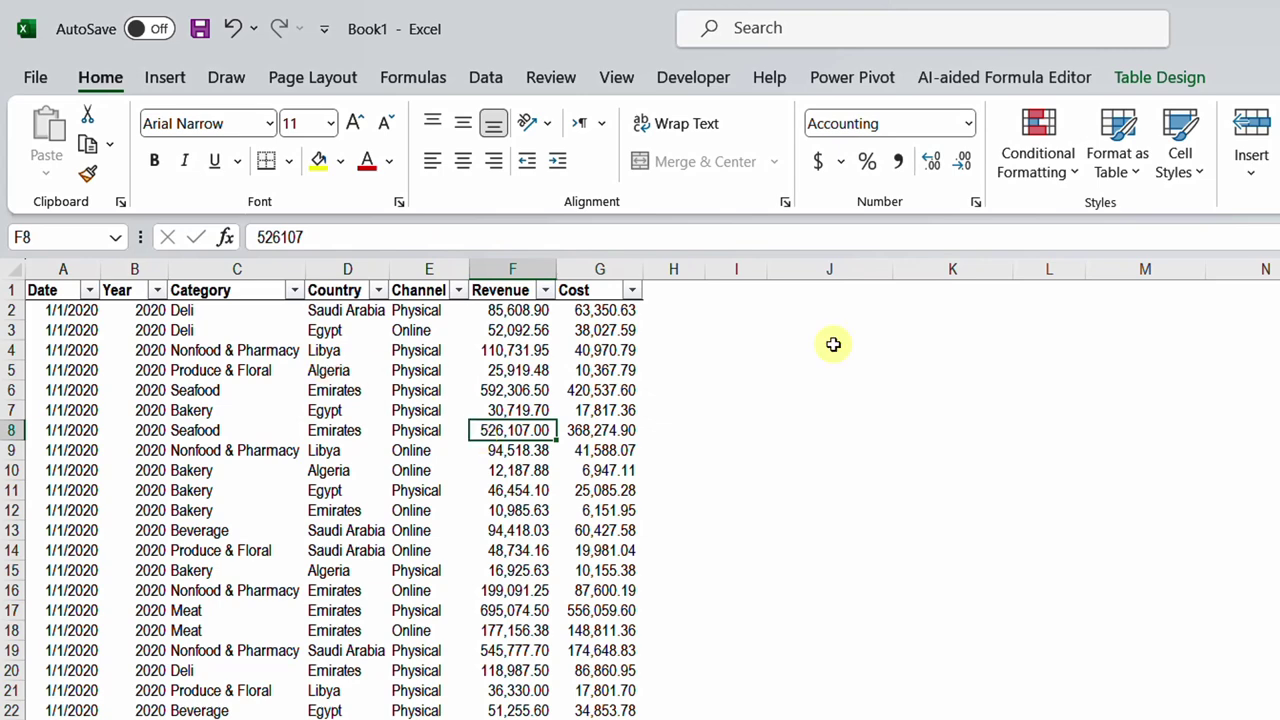
left_click(1150, 77)
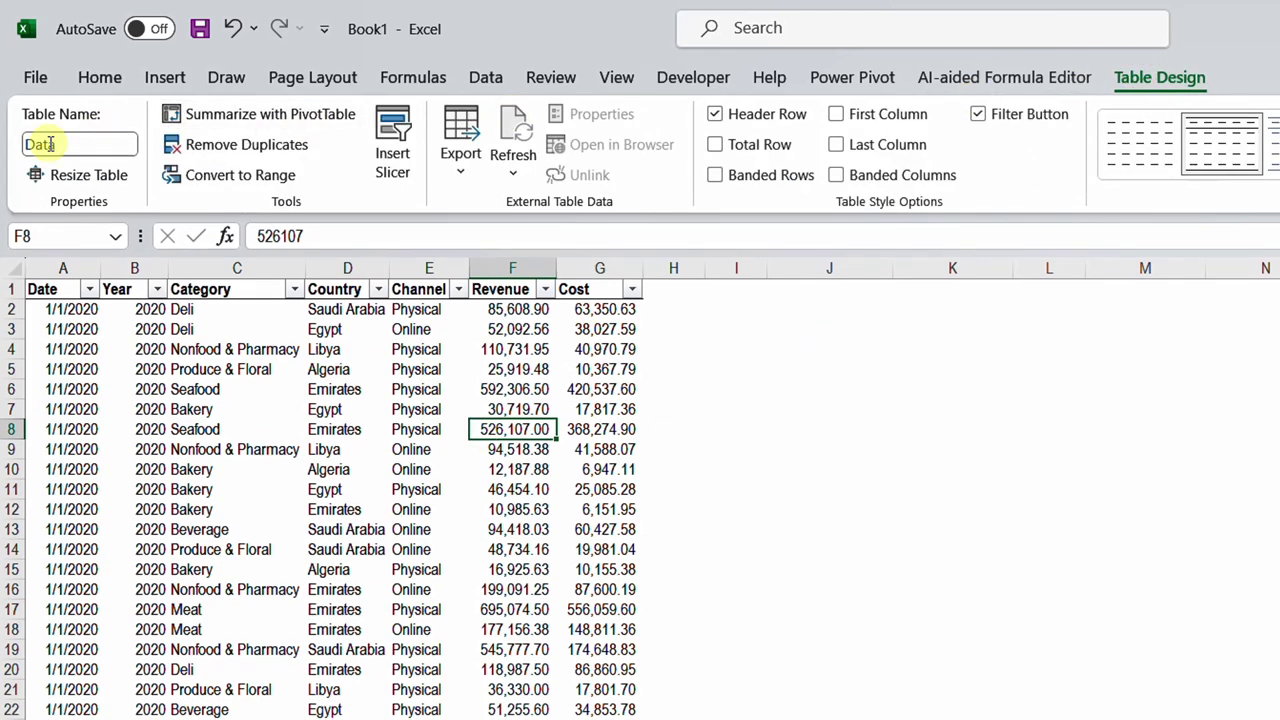
left_click(311, 413)
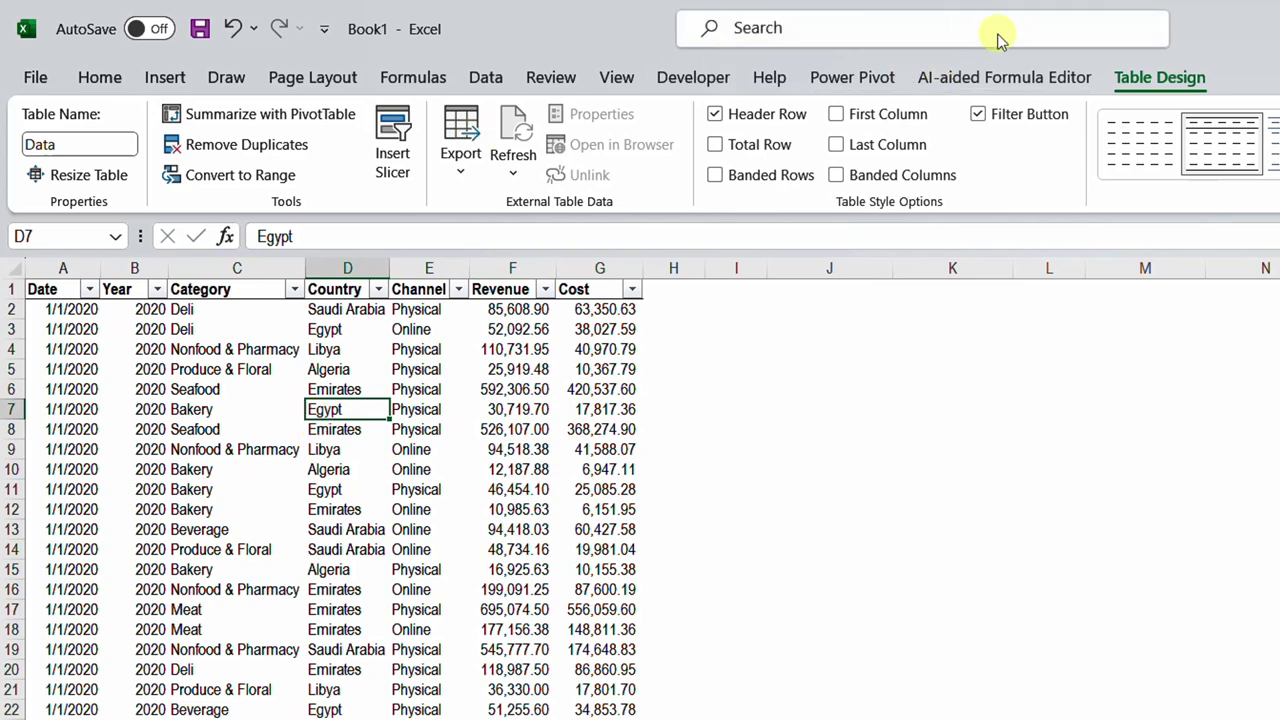
Step: Create a PivotTable from the Data table on a new worksheet, adding the data to the Data Model
left_click(241, 118)
left_click_drag(1154, 519, 635, 367)
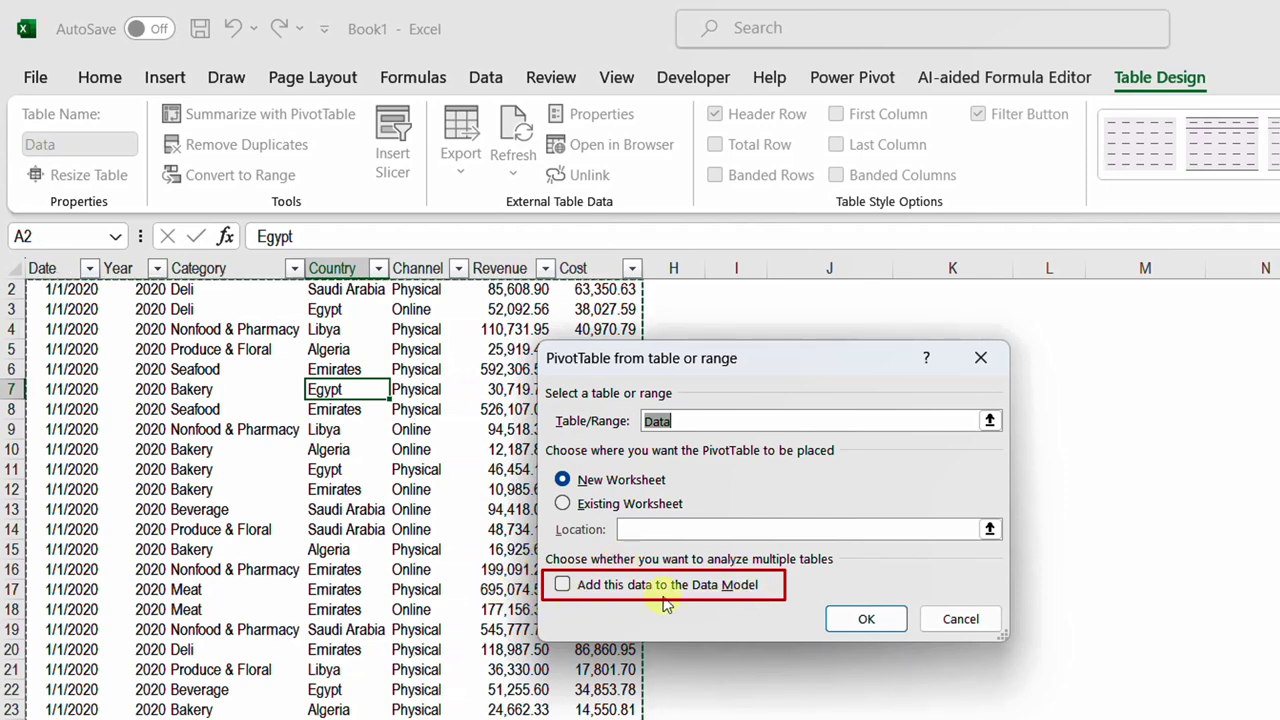
left_click(563, 586)
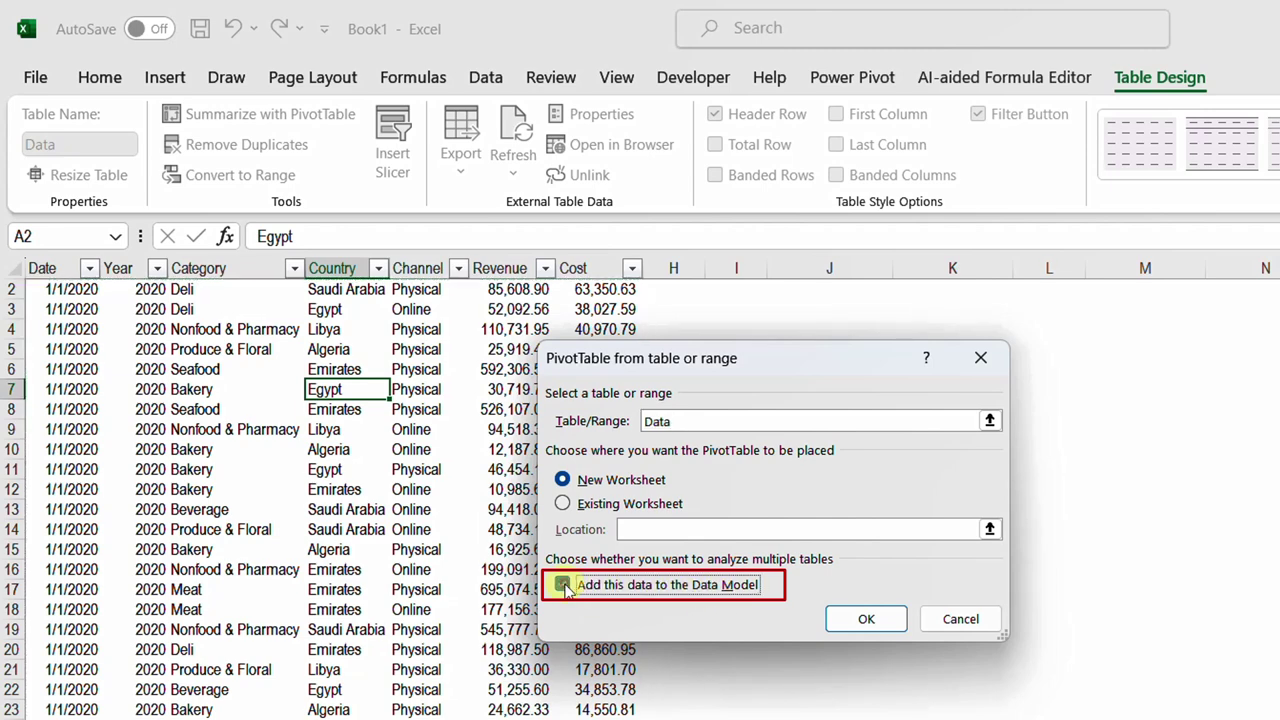
left_click(860, 618)
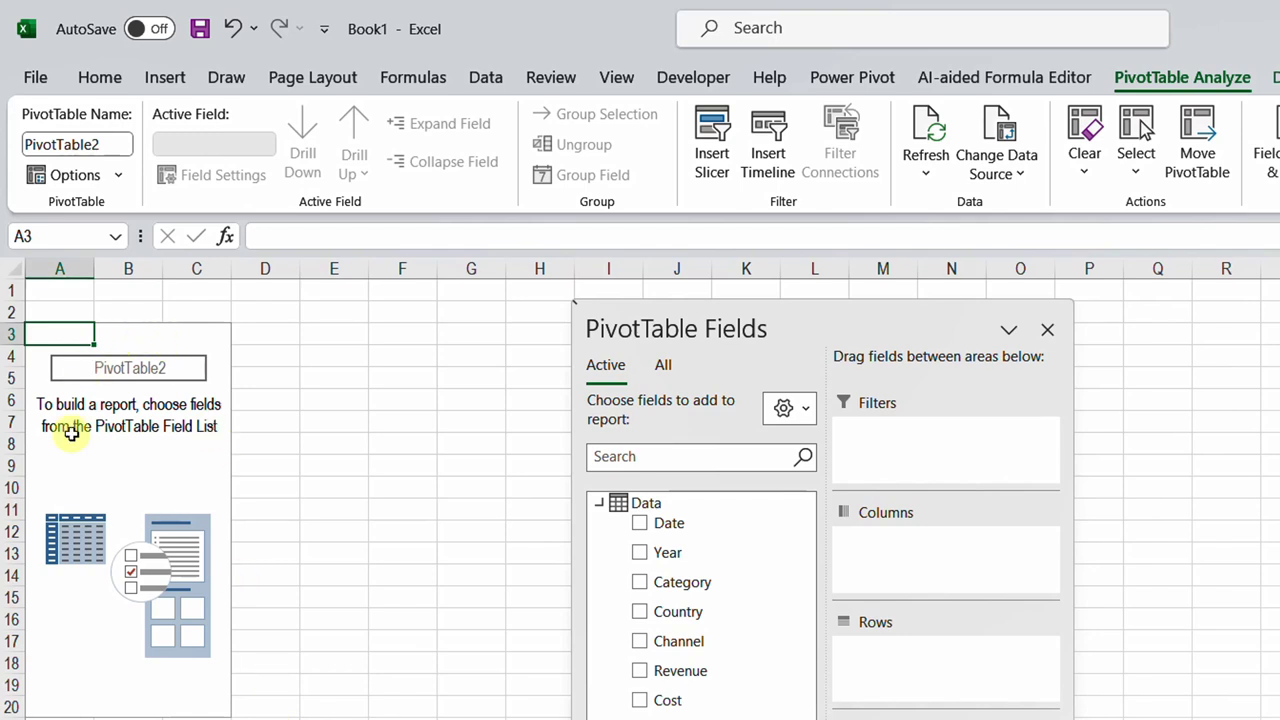
Step: Build the pivot table with Category as rows and the sums of Revenue and Cost as values
left_click_drag(737, 330, 629, 242)
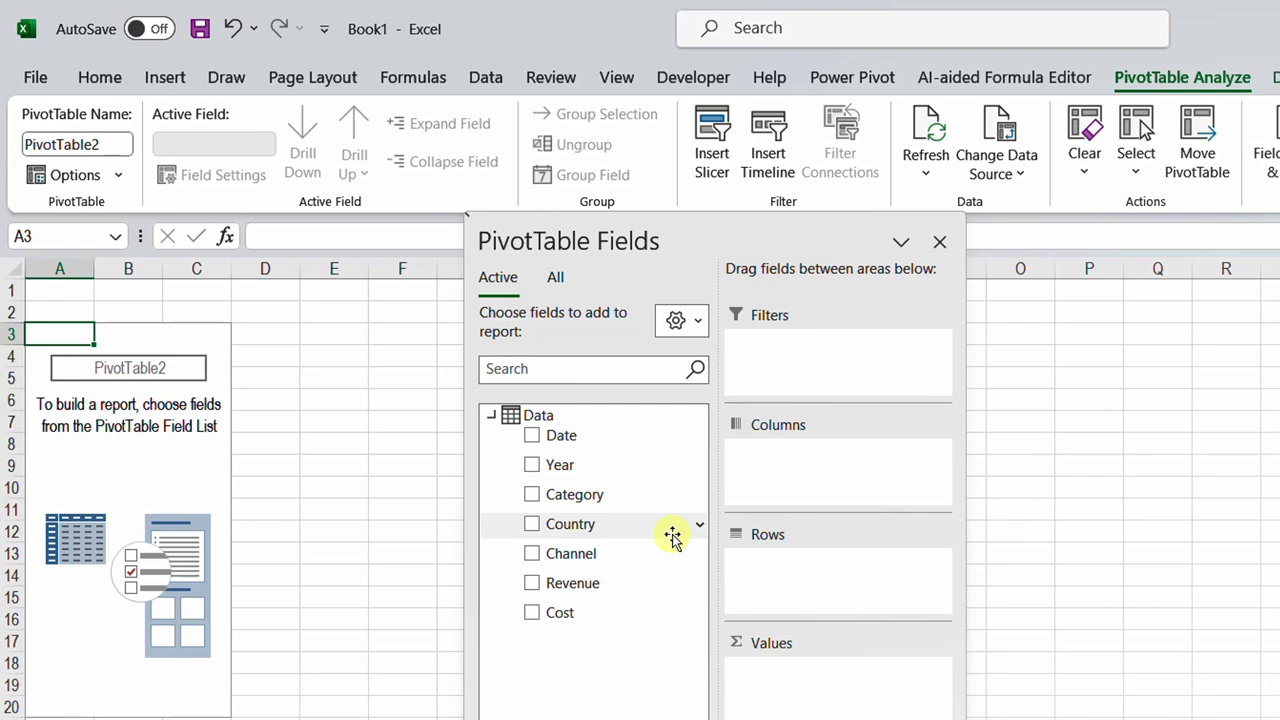
left_click_drag(563, 494, 804, 596)
left_click(532, 583)
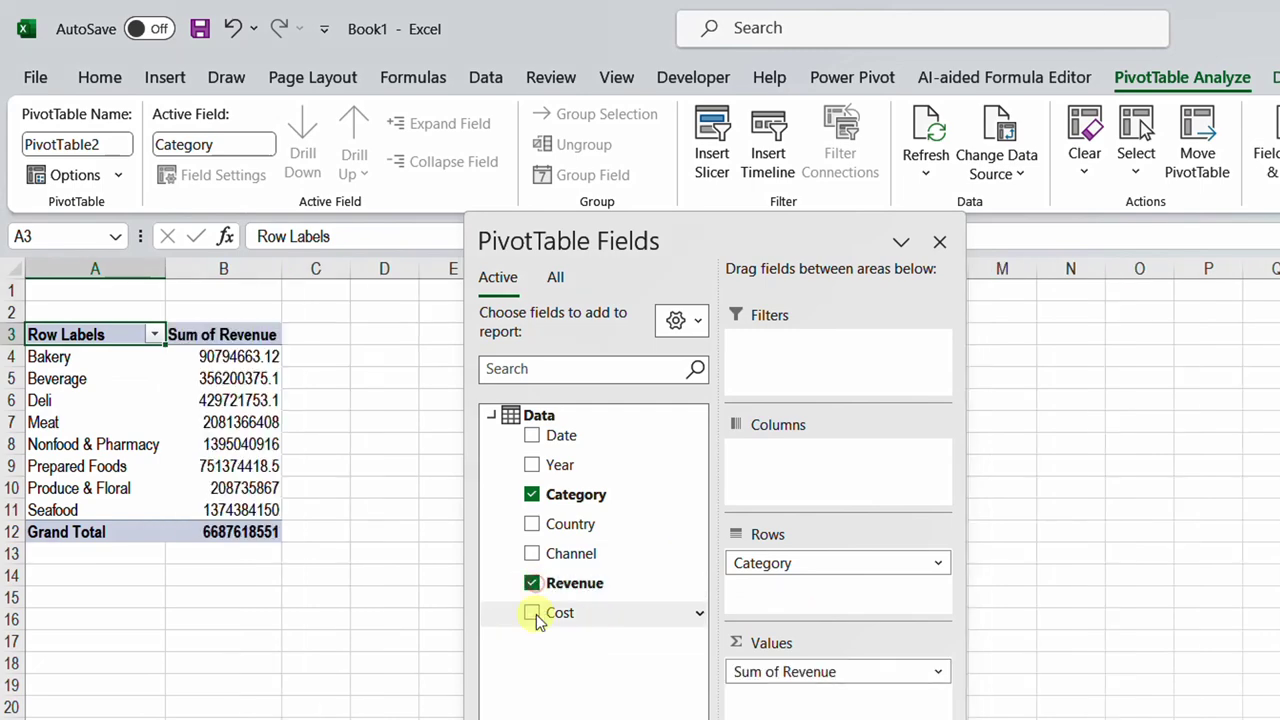
left_click(533, 613)
Step: Format the Sum of Revenue and Sum of Cost values as numbers with thousands separators and no decimals
left_click(244, 357)
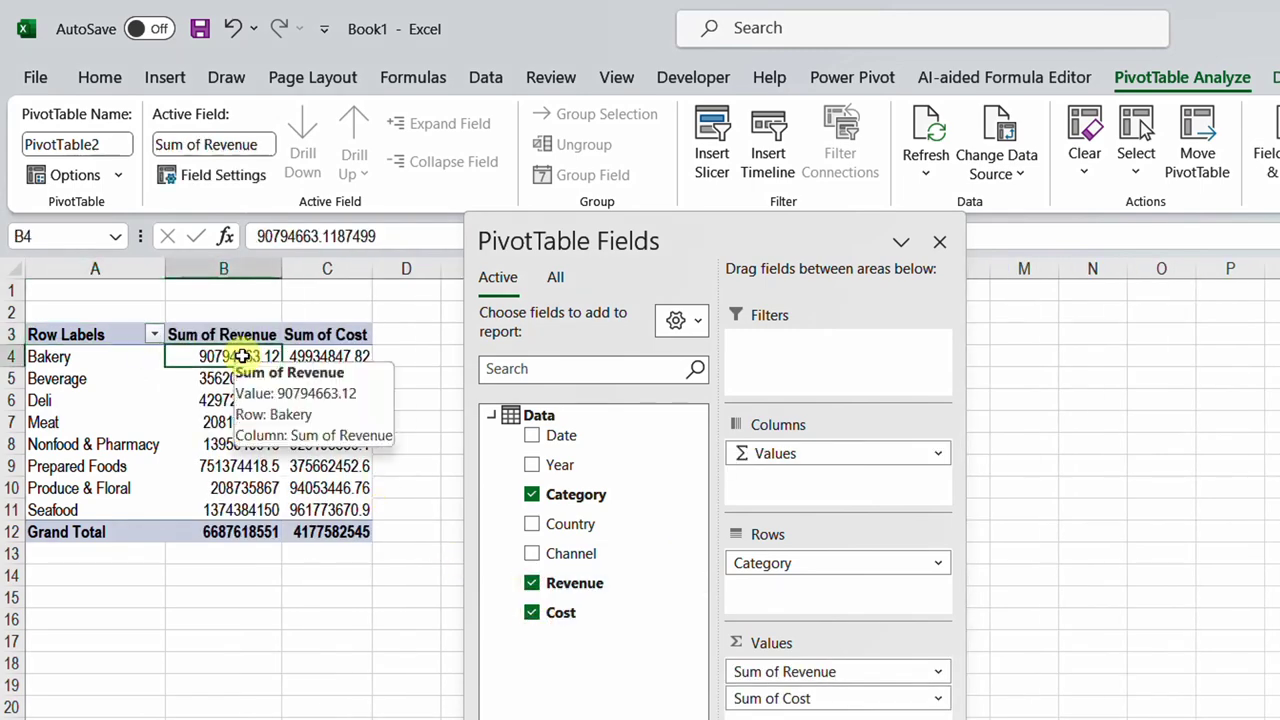
right_click(242, 356)
left_click(343, 483)
left_click(226, 371)
key("Return")
right_click(323, 357)
left_click(394, 477)
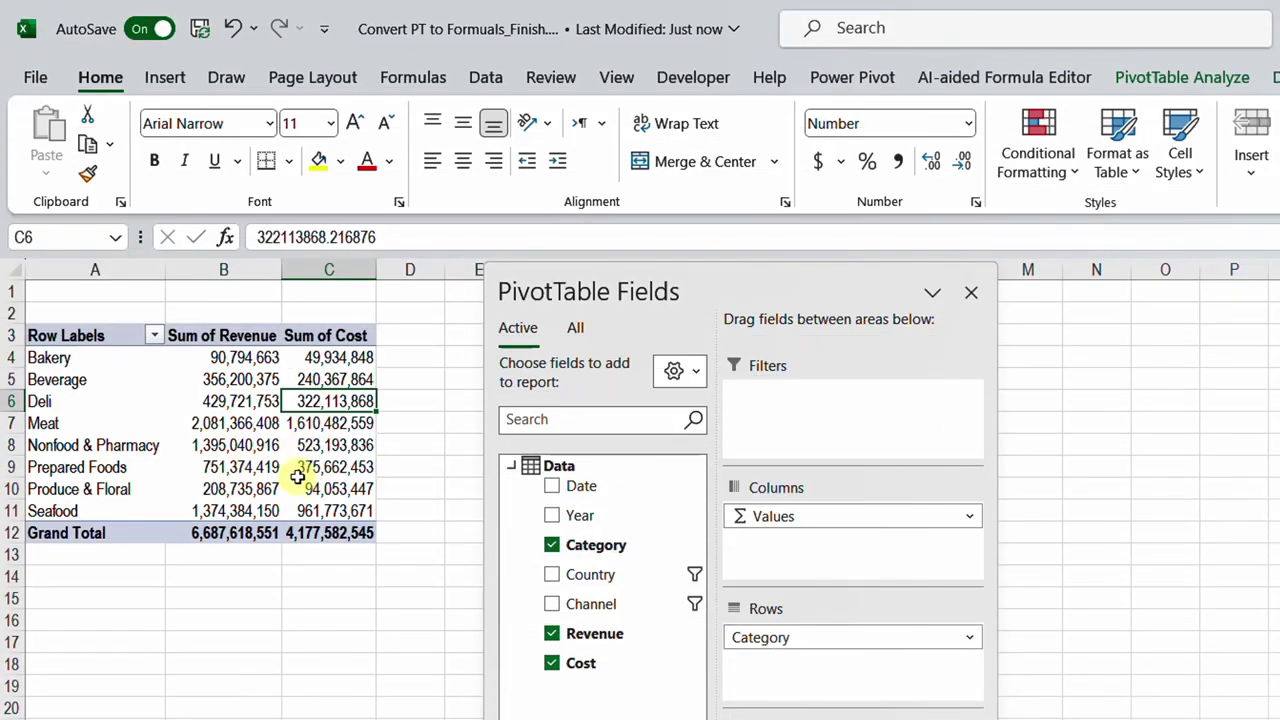
Step: Insert slicers for the Channel and Country fields of the pivot table
mouse_move(244, 422)
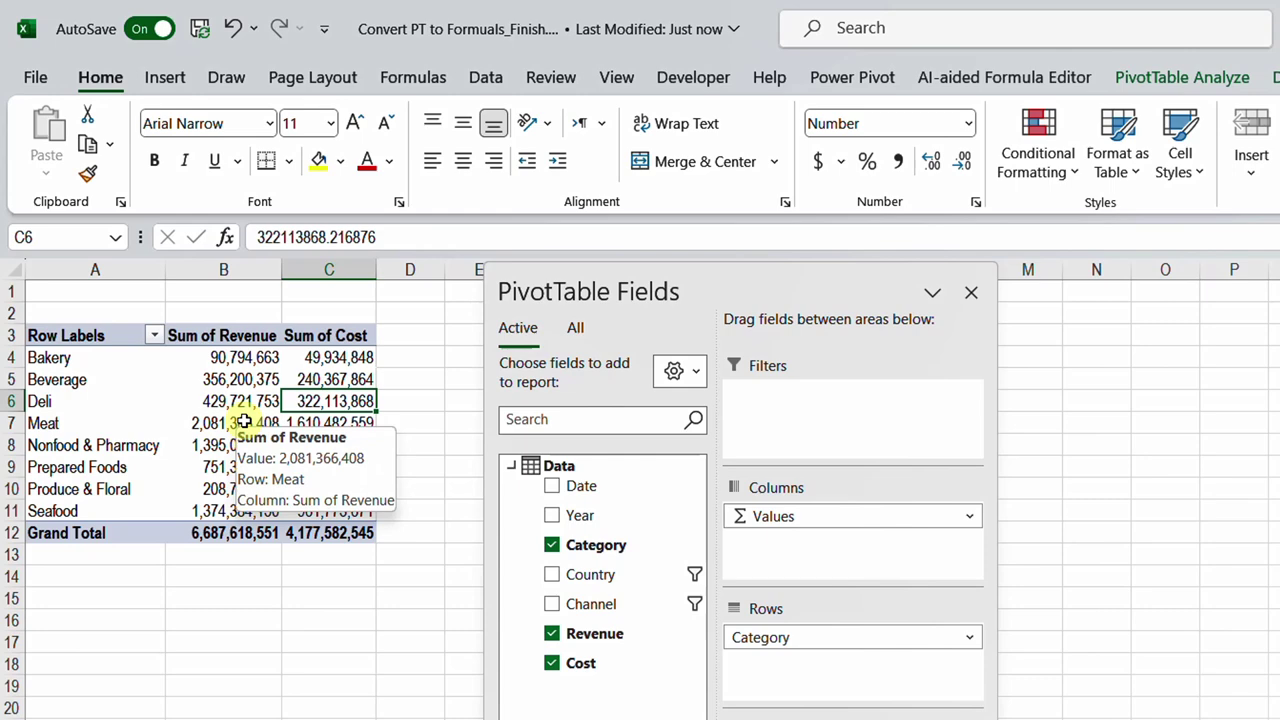
left_click(244, 422)
left_click(1155, 78)
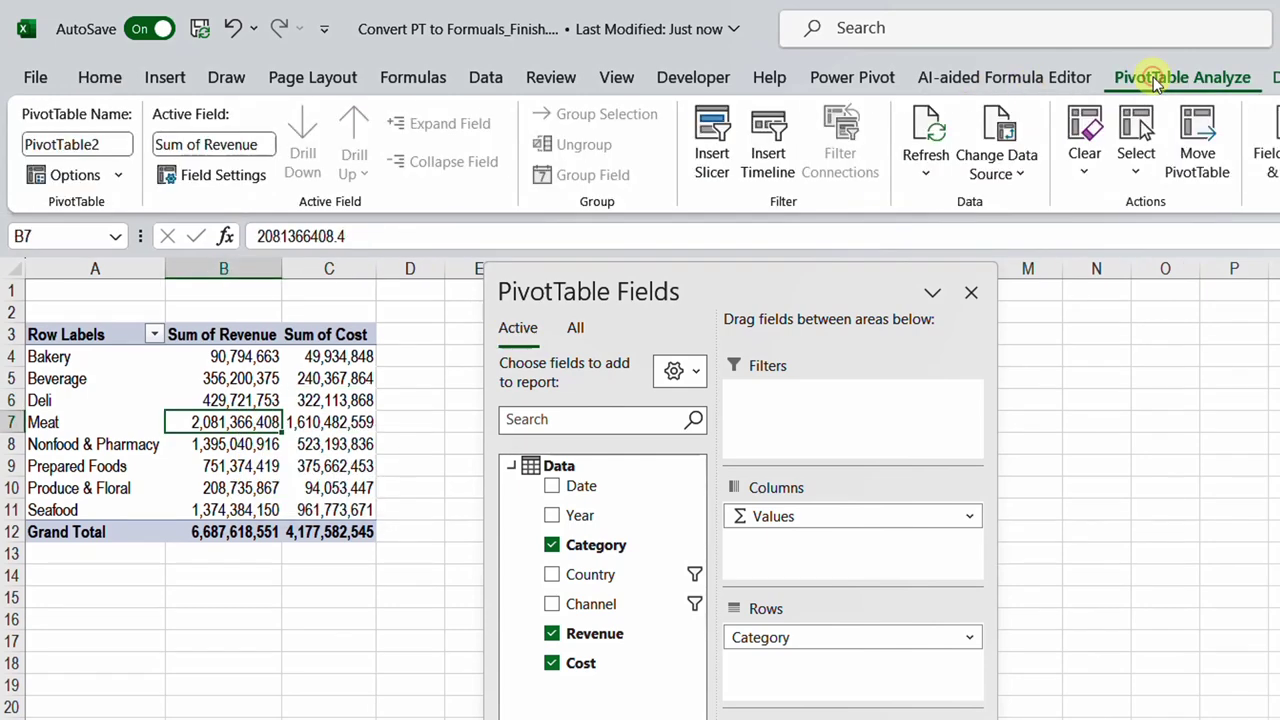
left_click(714, 172)
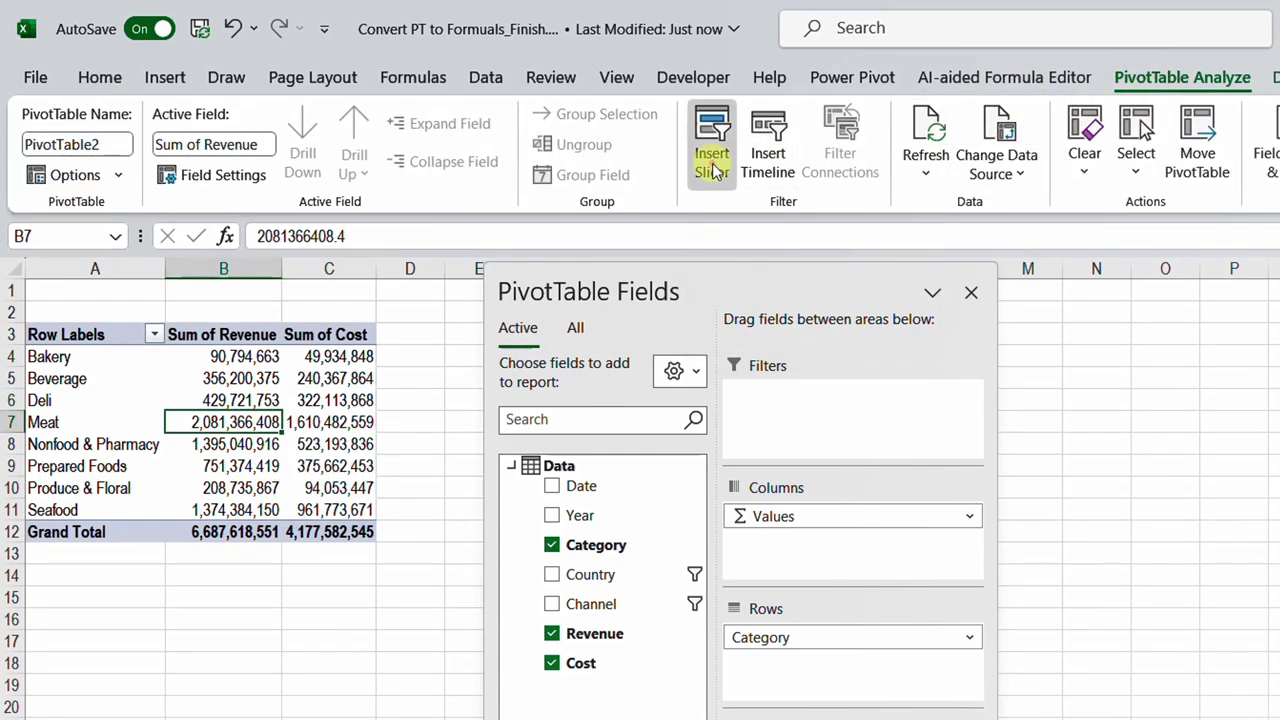
left_click(712, 392)
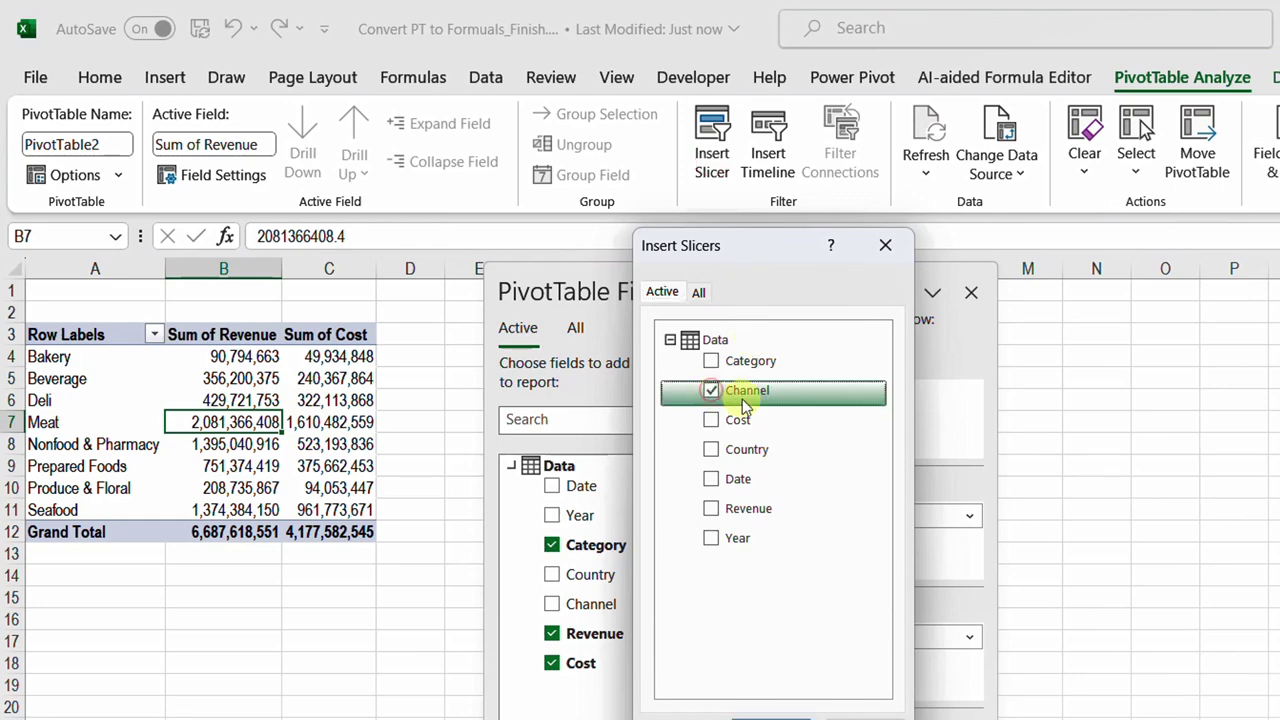
left_click(716, 451)
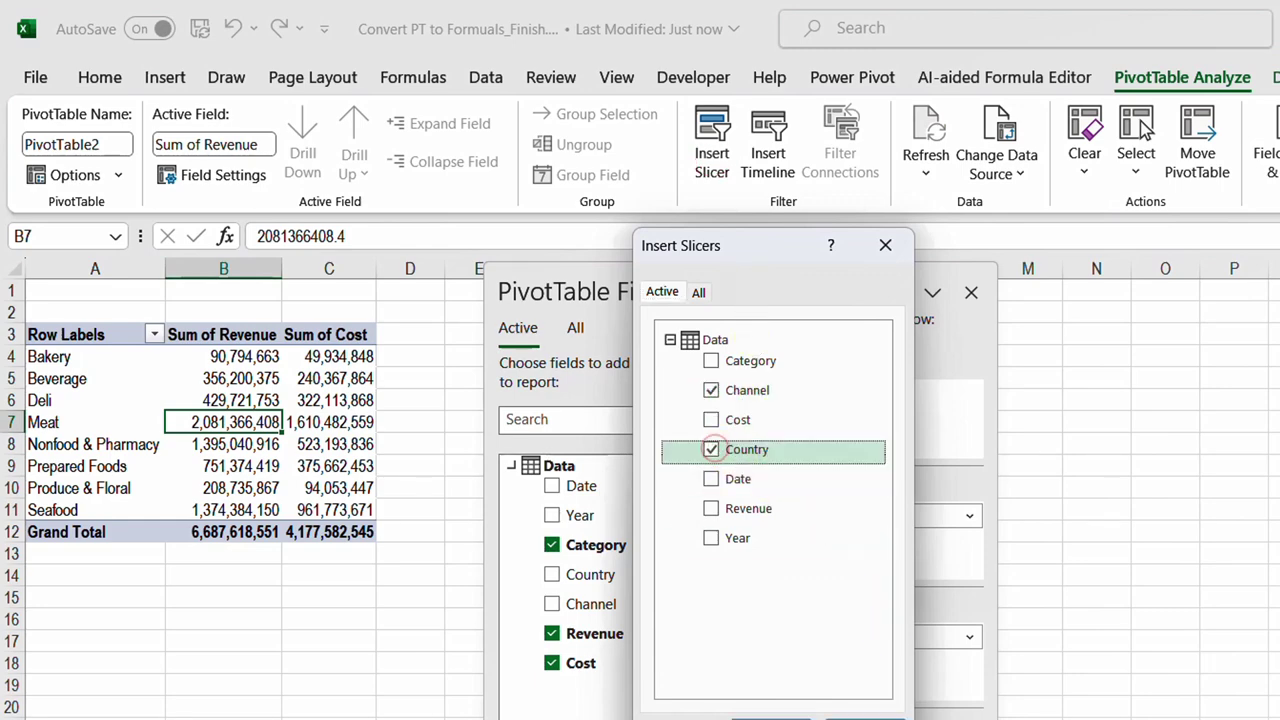
left_click(797, 716)
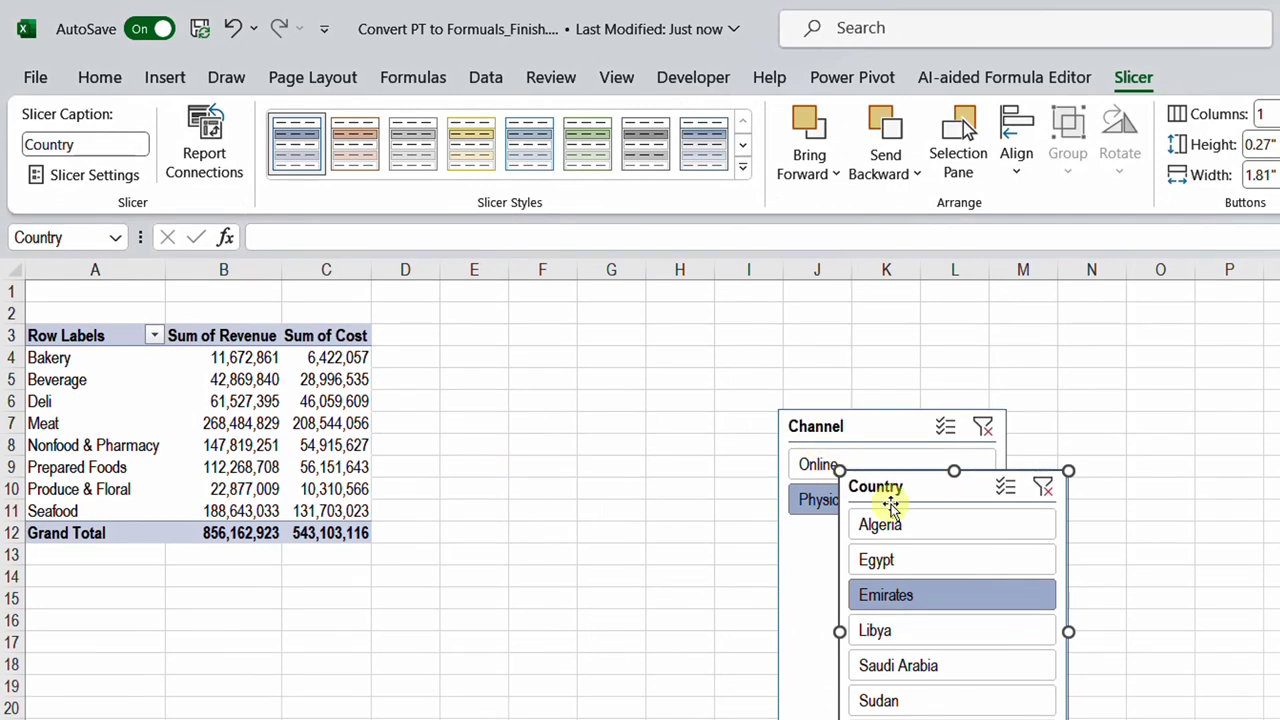
Step: Arrange the Channel and Country slicers side by side next to the pivot table
left_click(722, 355)
left_click_drag(849, 429, 500, 343)
left_click_drag(922, 488, 759, 336)
Step: Test the slicers with country Algeria and the Online and Physical channels, and clear both slicer filters
left_click(761, 385)
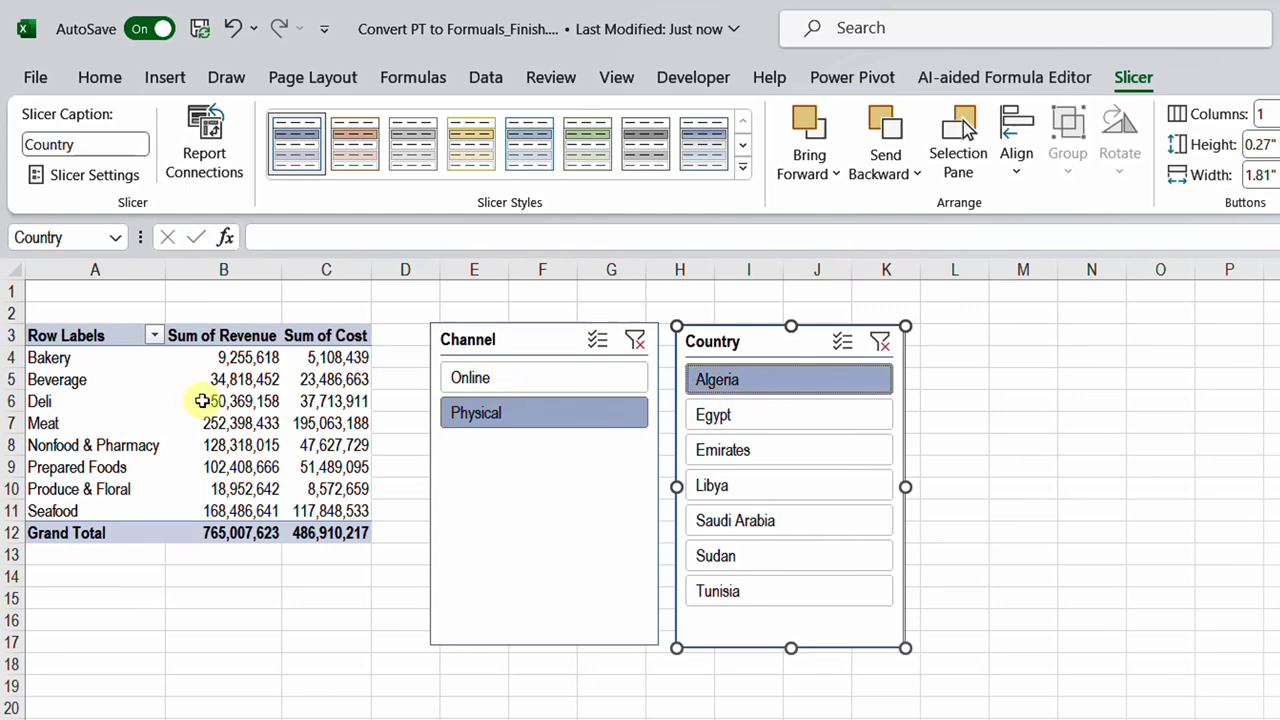
left_click(553, 383)
left_click(551, 409)
left_click(551, 409)
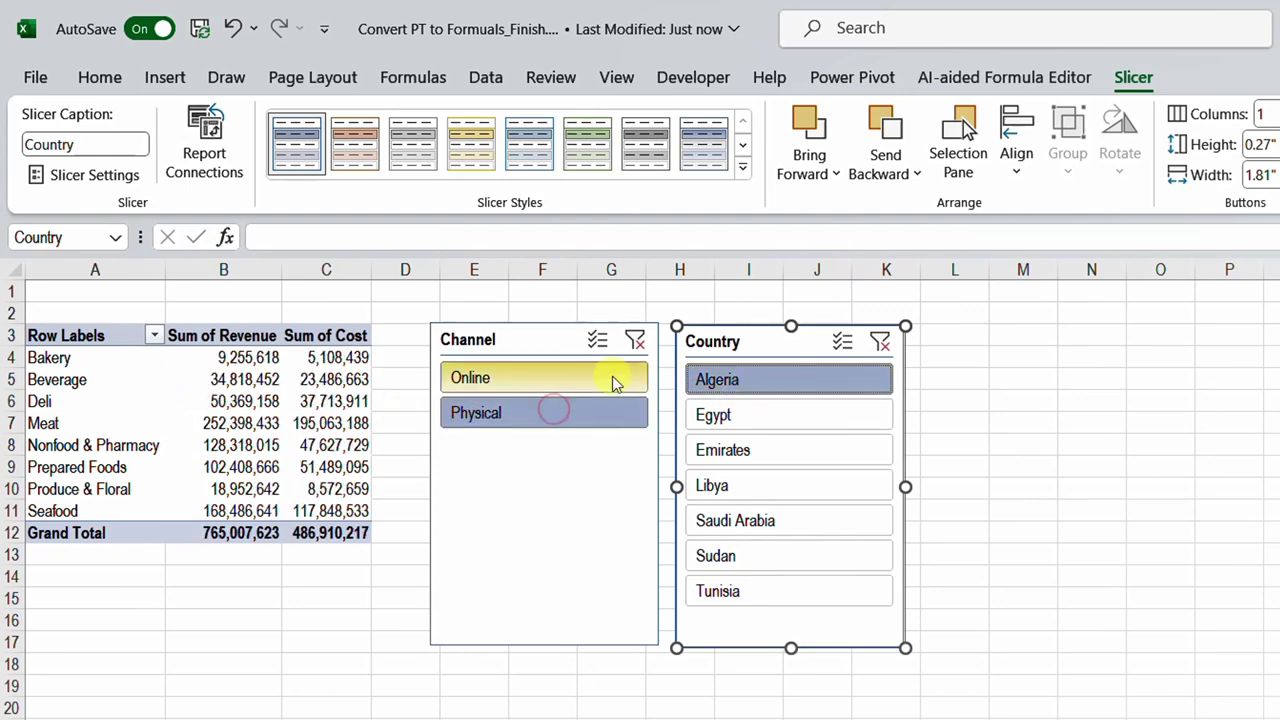
left_click(632, 340)
left_click(881, 342)
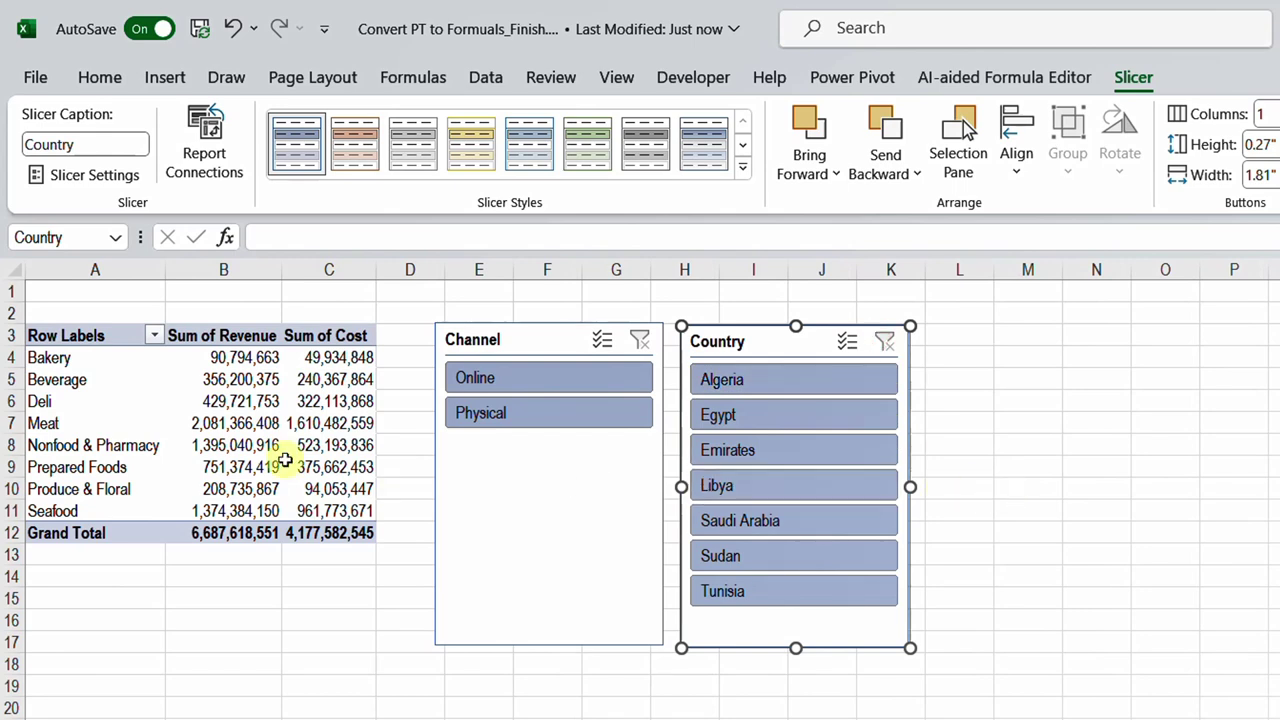
Step: Convert the whole pivot table to cube formulas with the OLAP tools
mouse_move(285, 456)
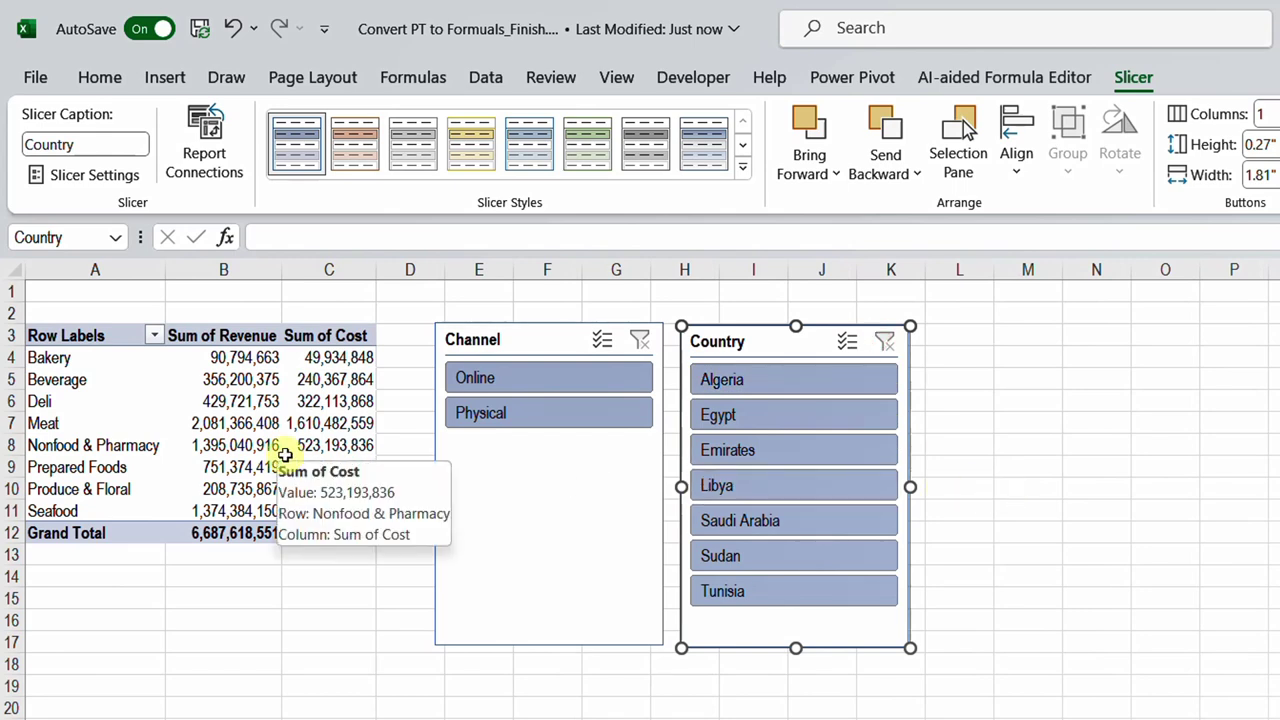
left_click(262, 440)
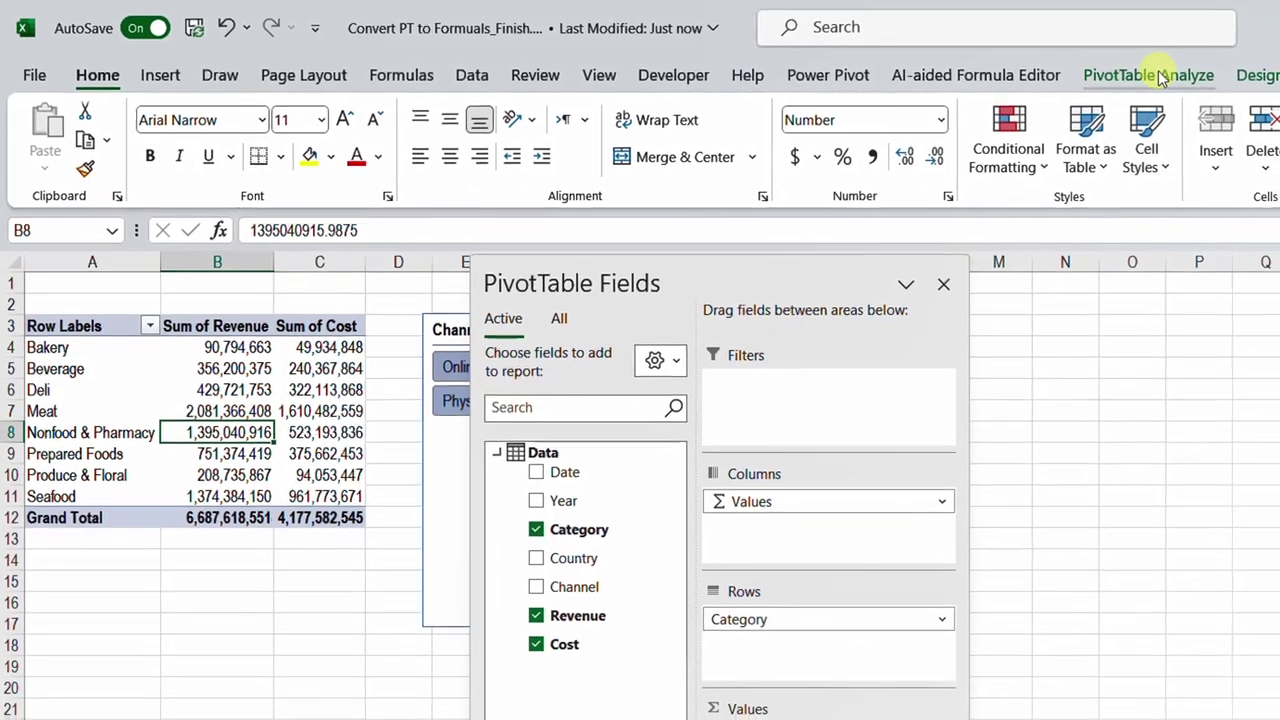
left_click(1180, 77)
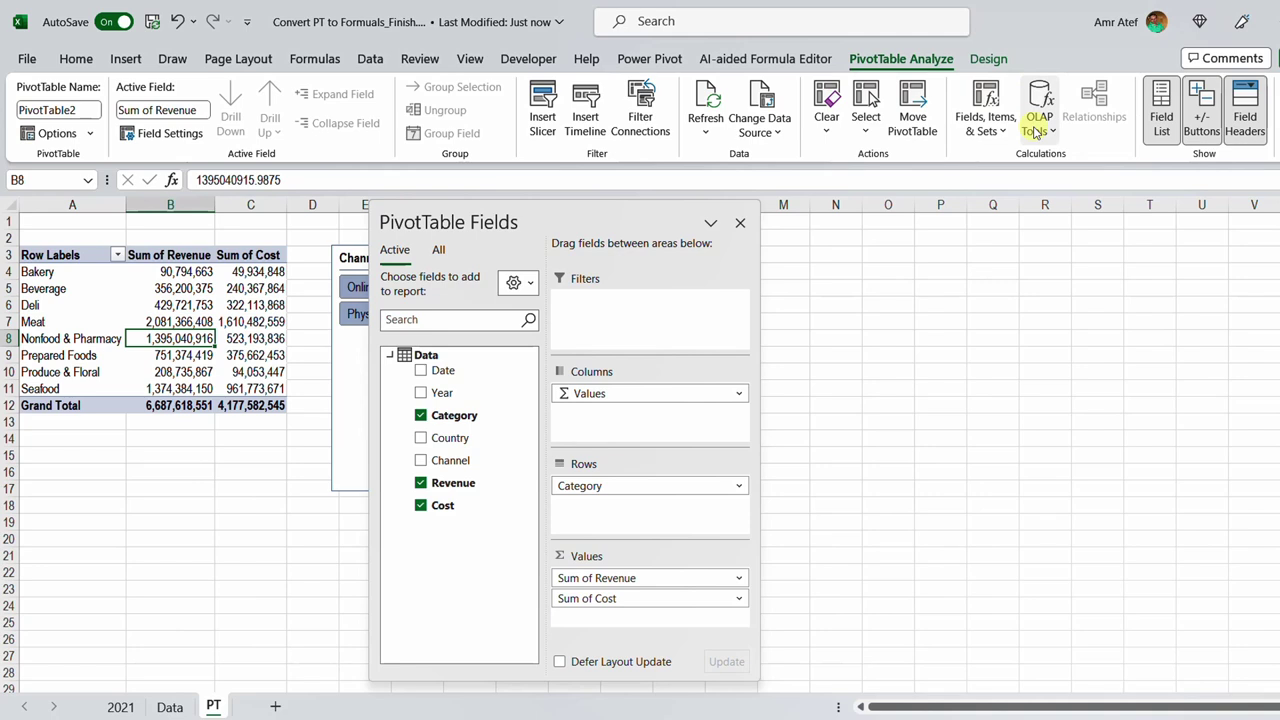
left_click(1036, 133)
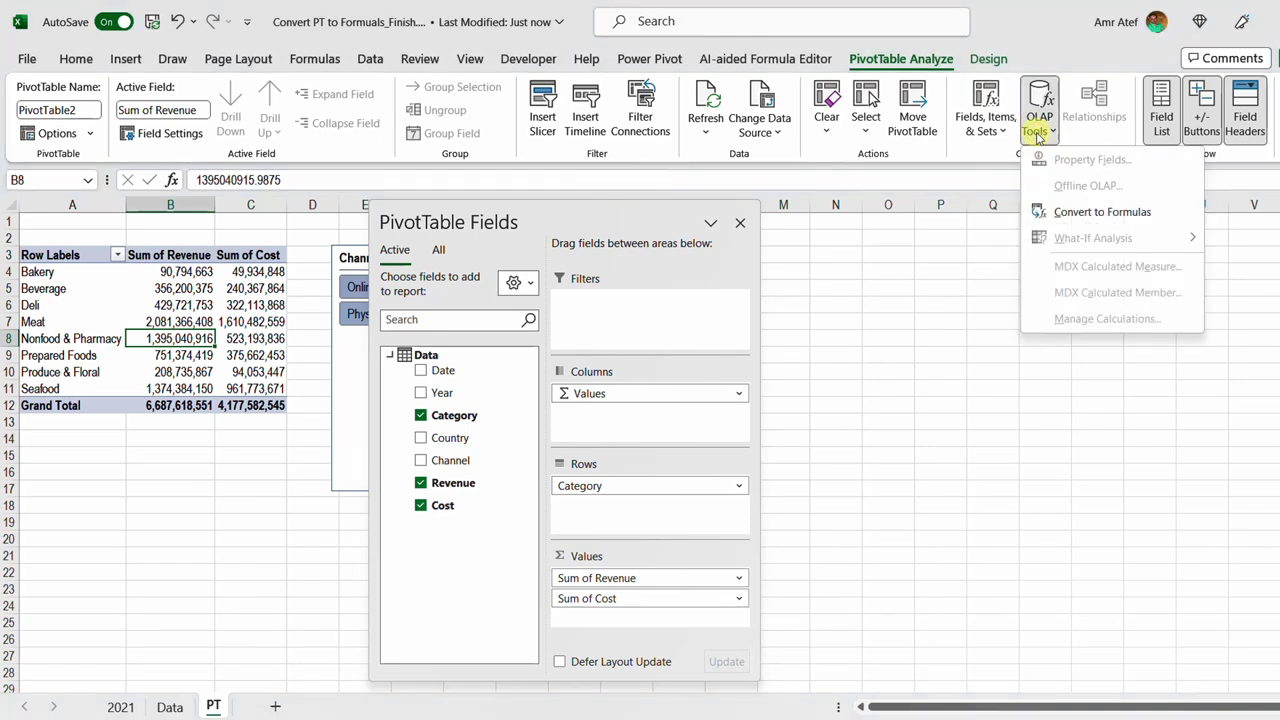
left_click(1099, 213)
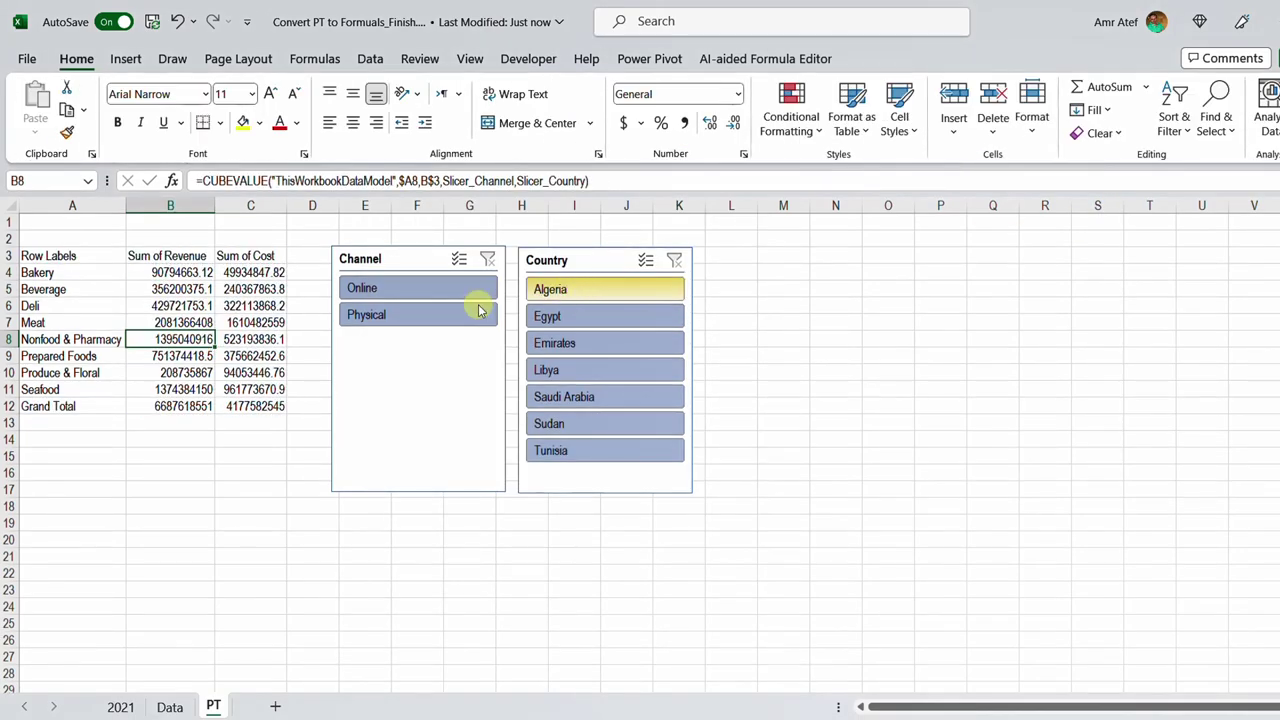
Step: Inspect the cube formulas behind the converted range, in the Bakery label cell A4 and its revenue cell B4
left_click_drag(100, 262, 291, 407)
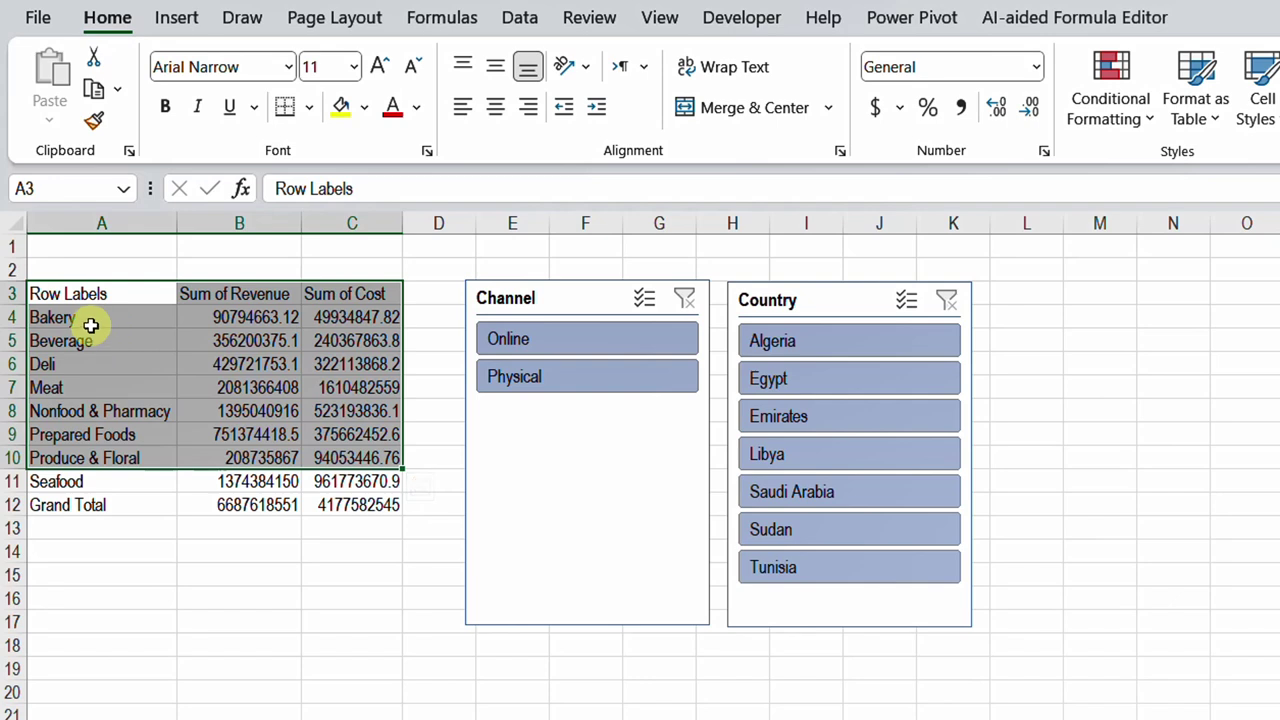
left_click(91, 325)
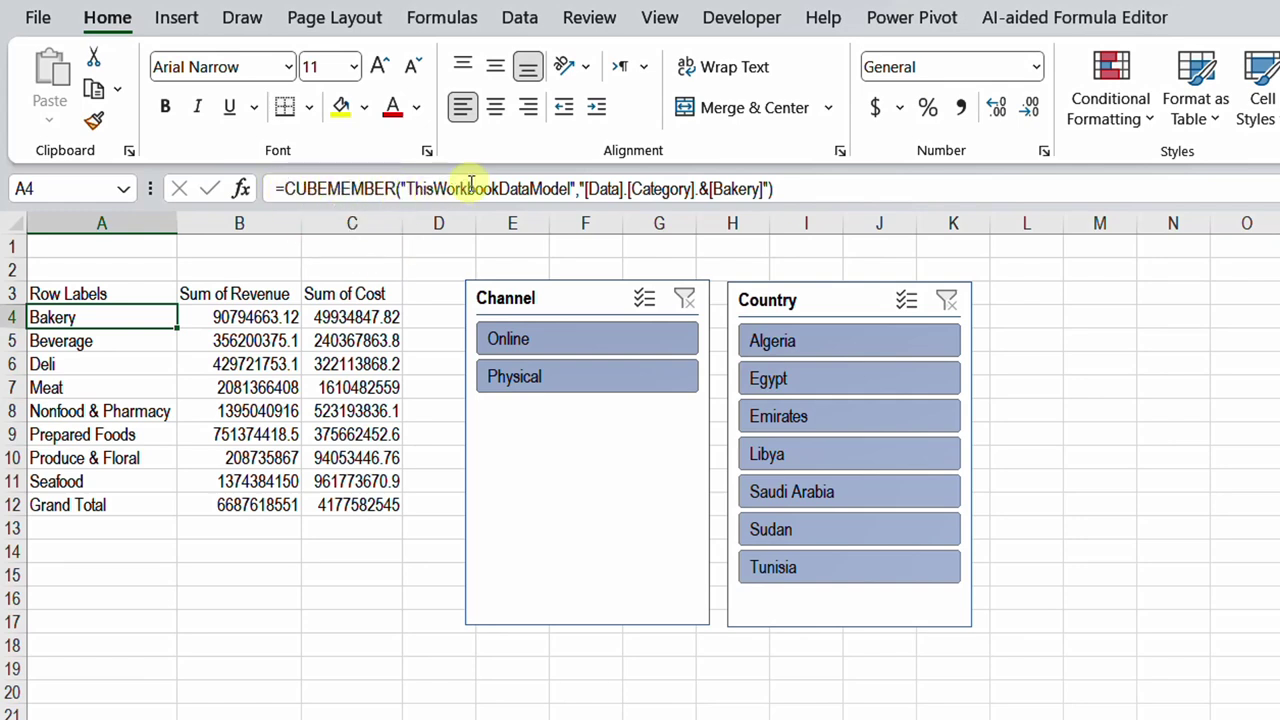
left_click(247, 318)
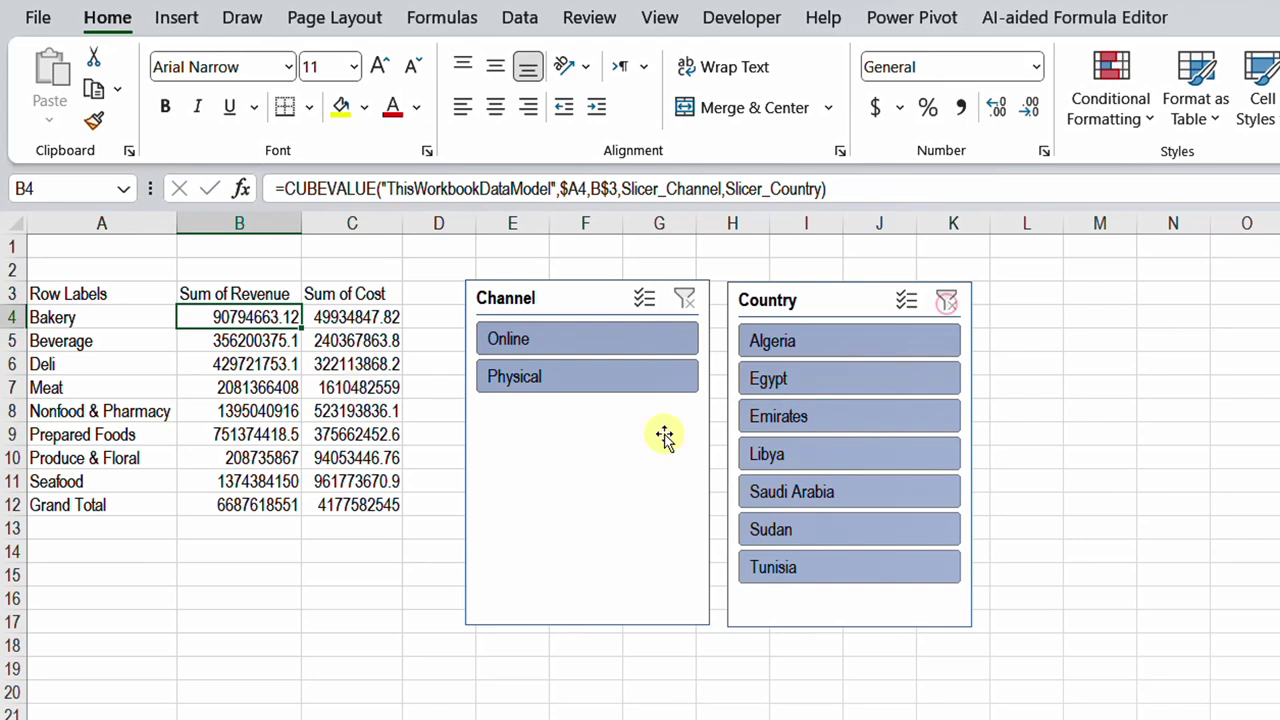
Step: Test the slicers on the converted range with the Online and Physical channels and countries Algeria, Egypt and Emirates, leaving Physical and Emirates selected
left_click(566, 340)
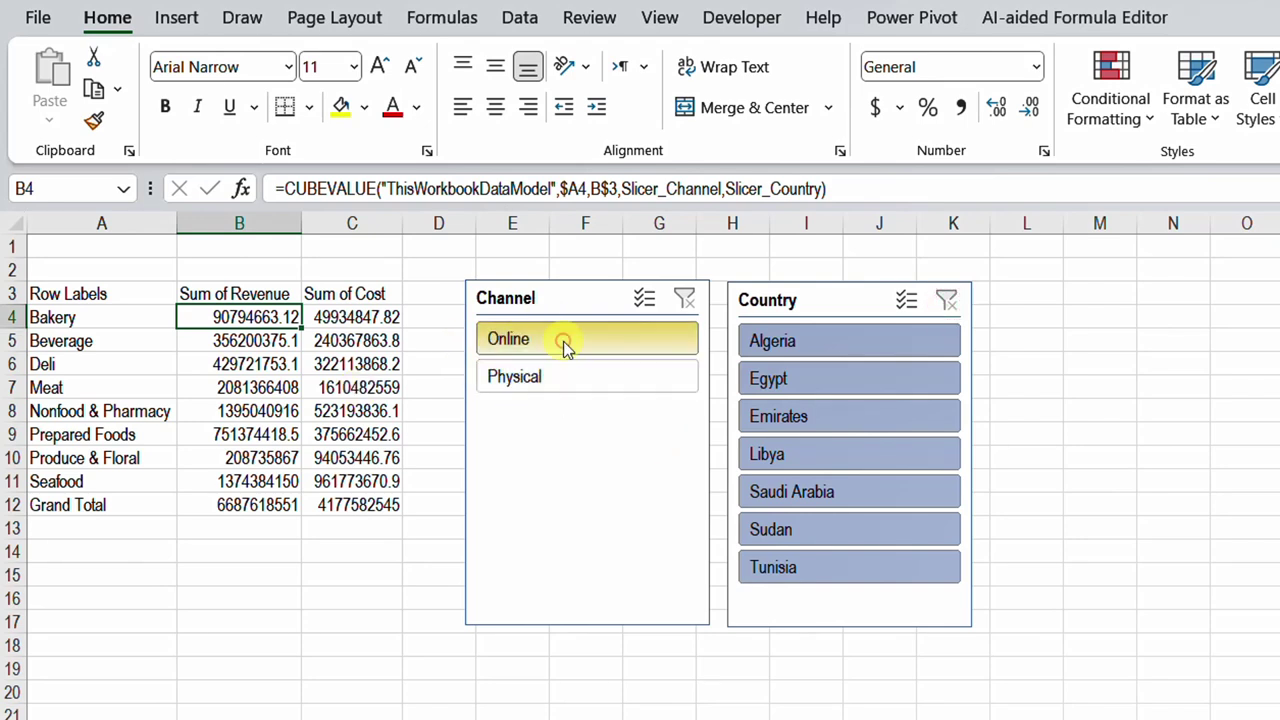
left_click(563, 378)
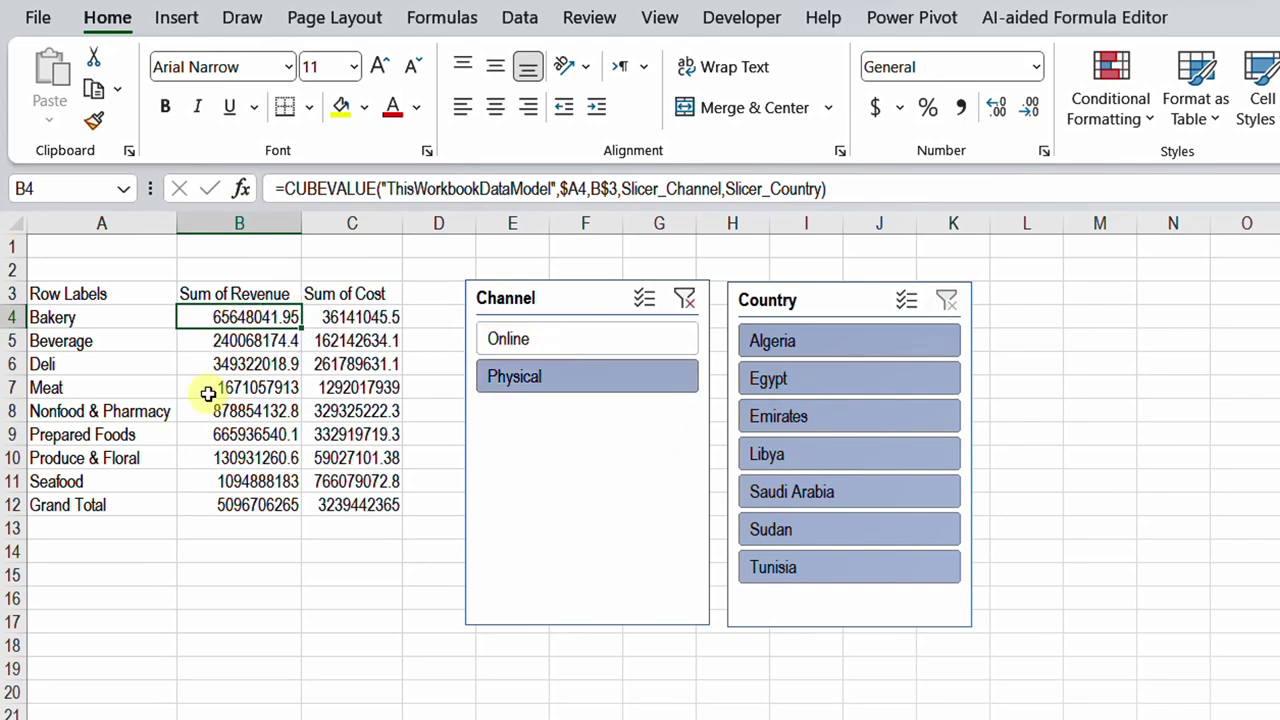
left_click(828, 342)
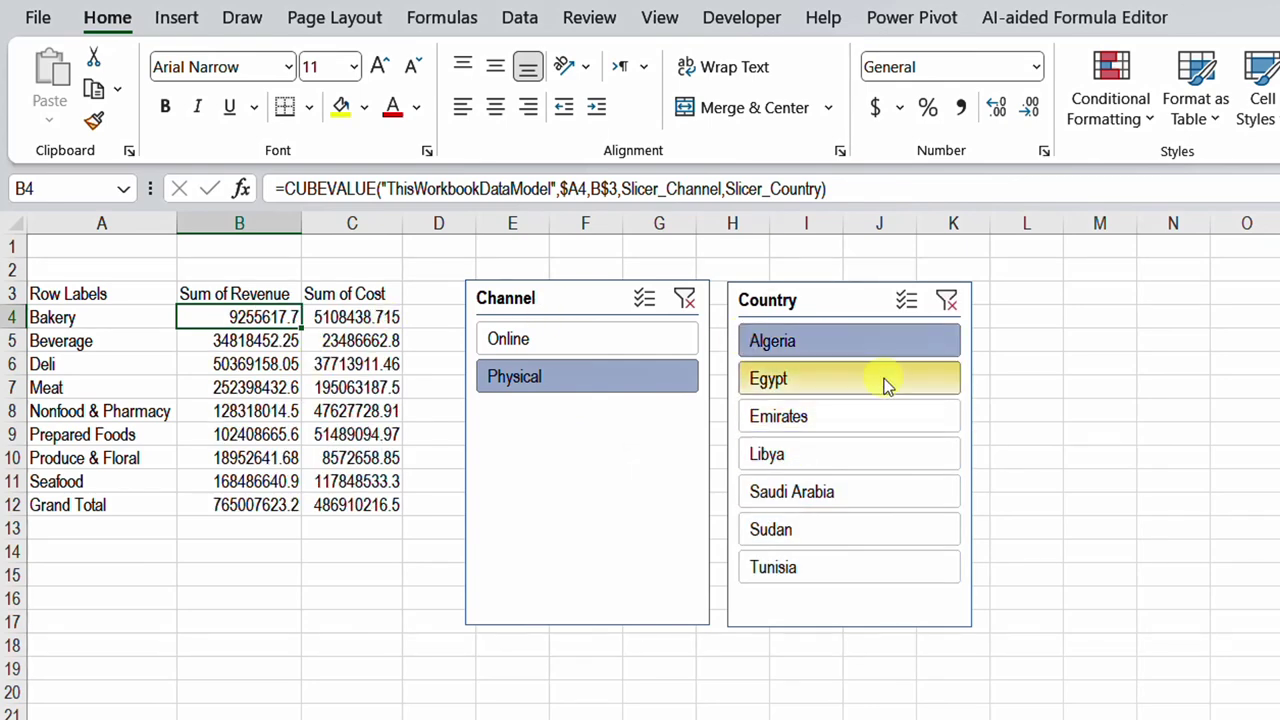
left_click(886, 377)
left_click(886, 414)
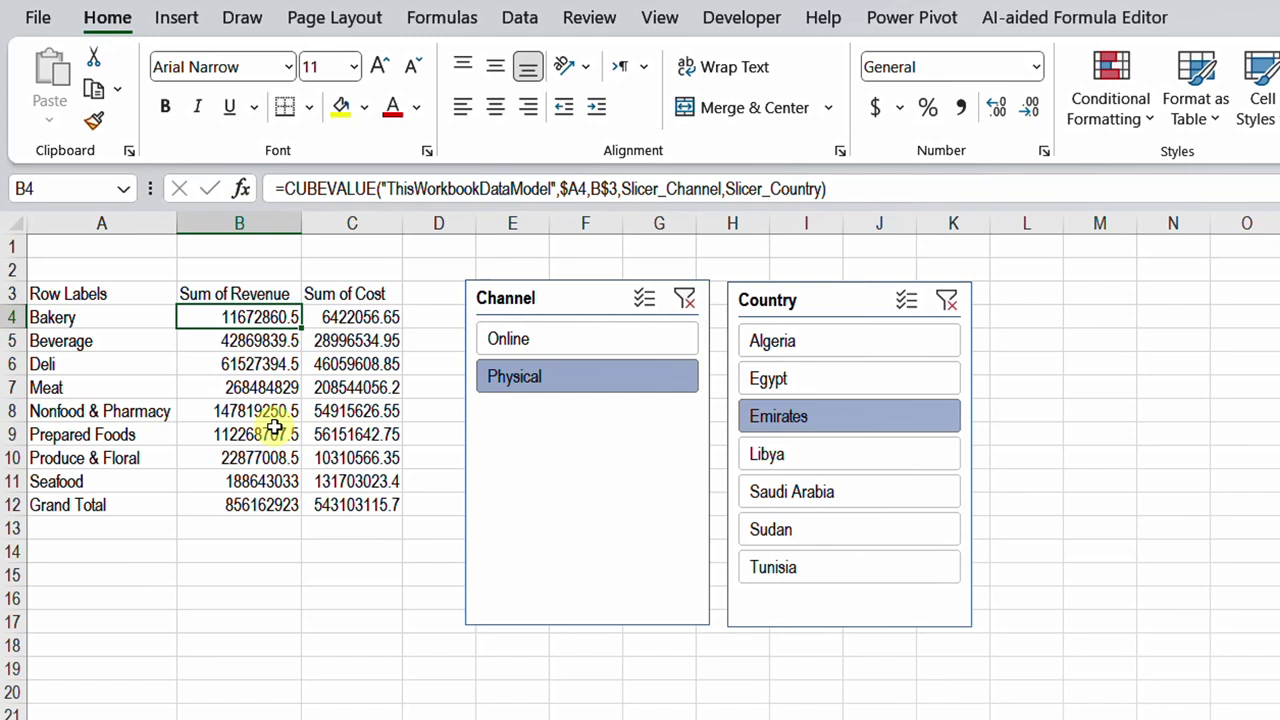
left_click(14, 434)
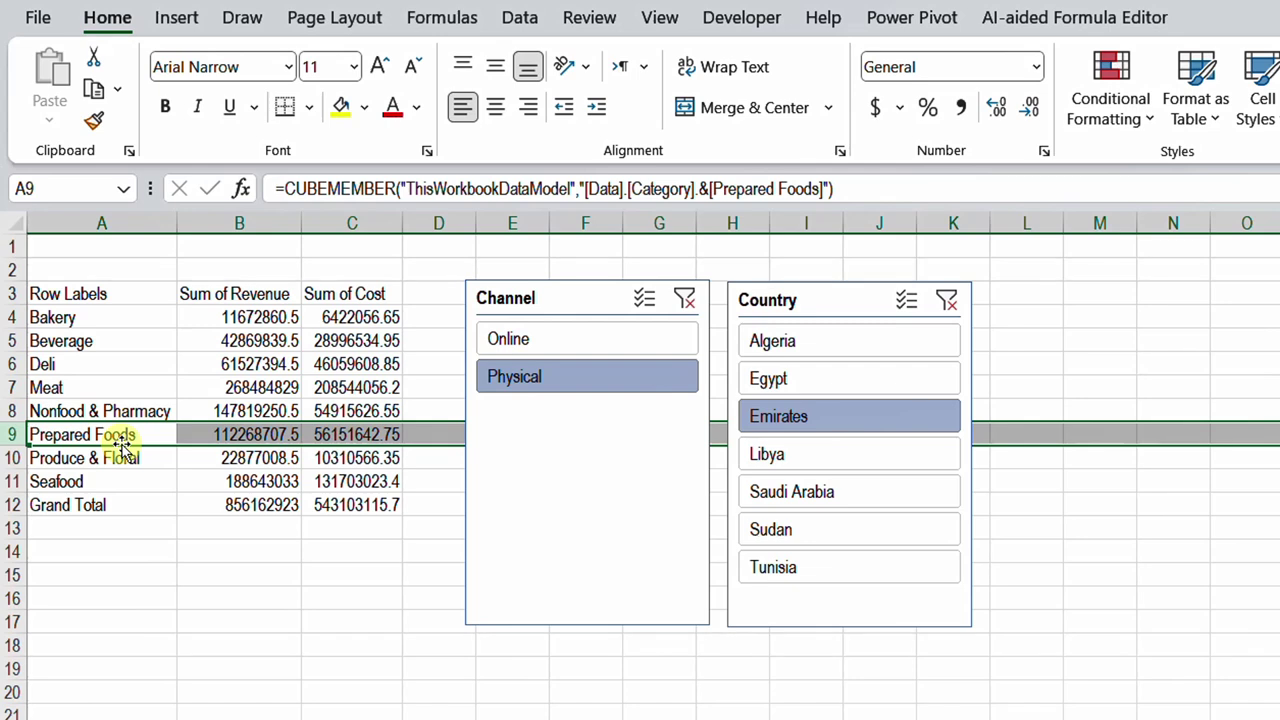
left_click(82, 410)
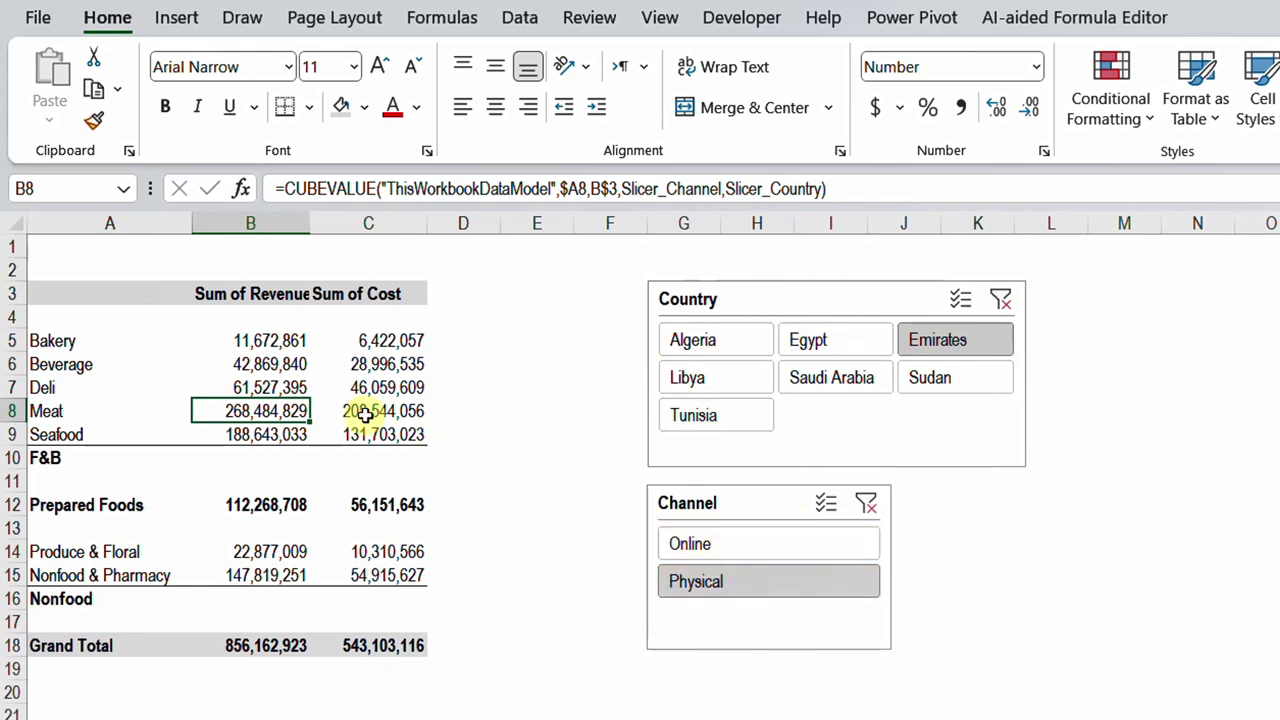
Step: Add SUM subtotals of revenue and cost to the F&B row (B10:C10) and the Nonfood row (B16:C16)
left_click_drag(251, 456, 400, 456)
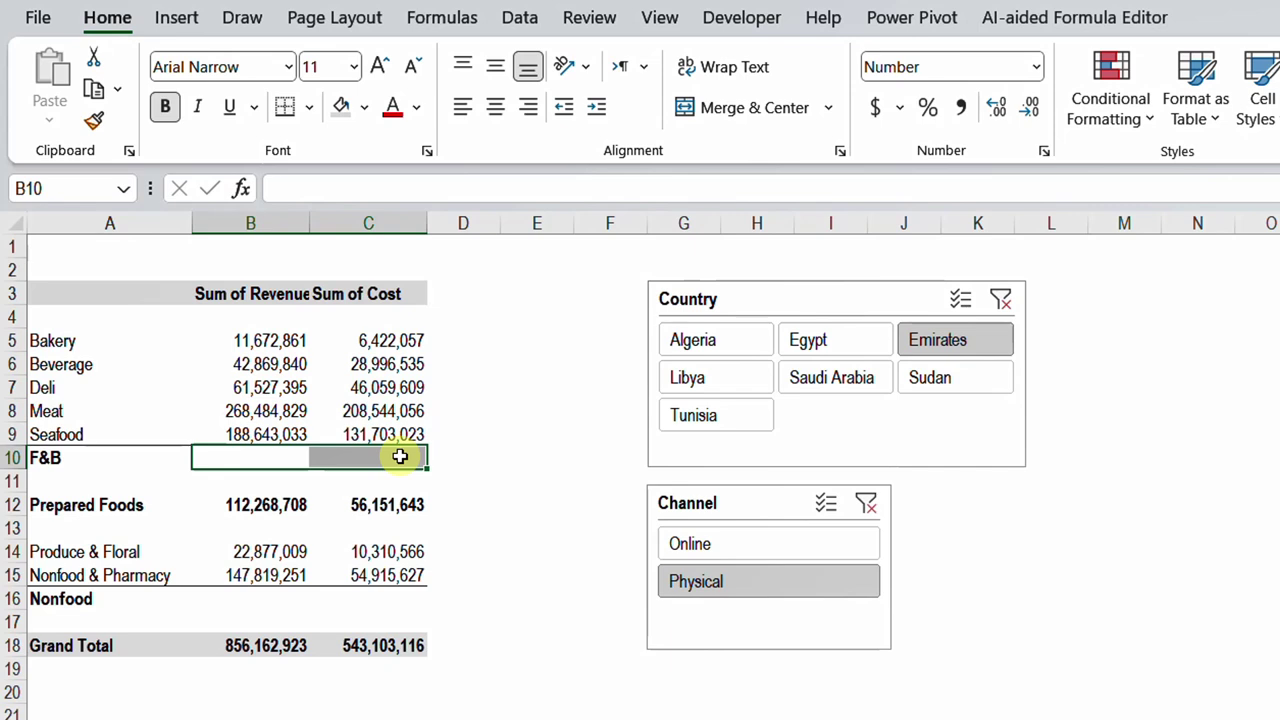
key("alt+equal")
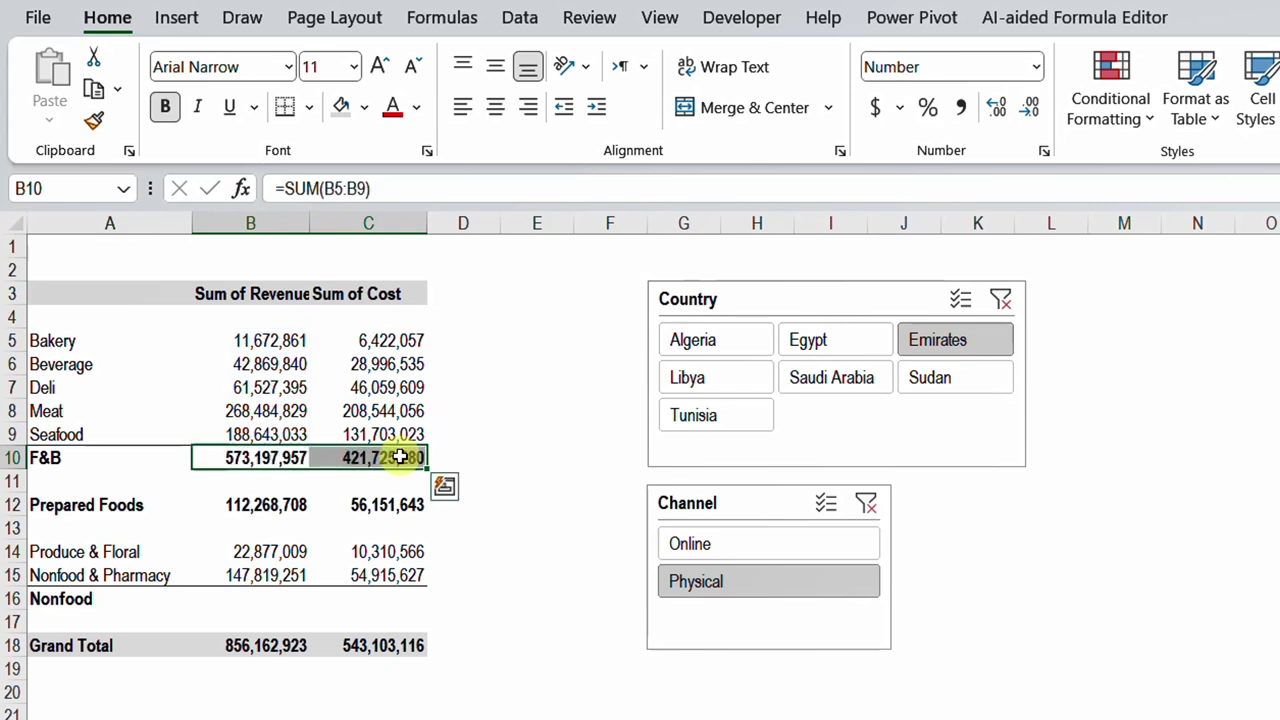
left_click(400, 457)
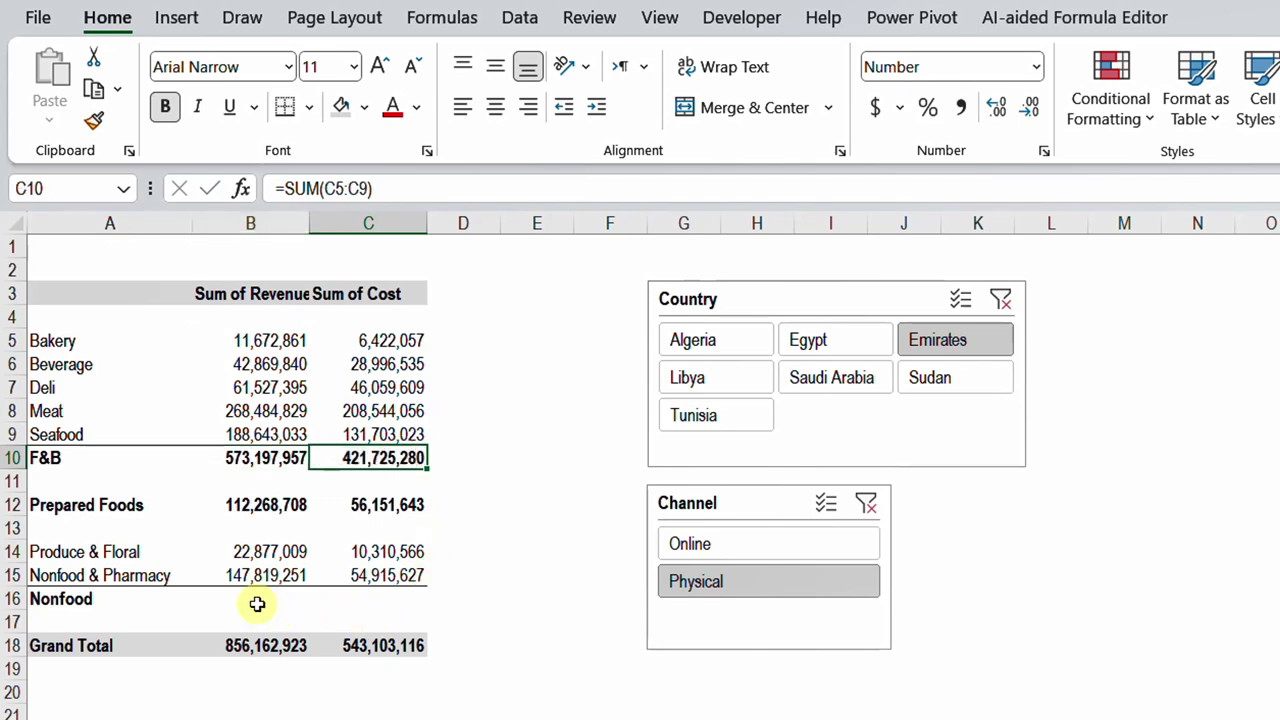
left_click_drag(257, 604, 357, 602)
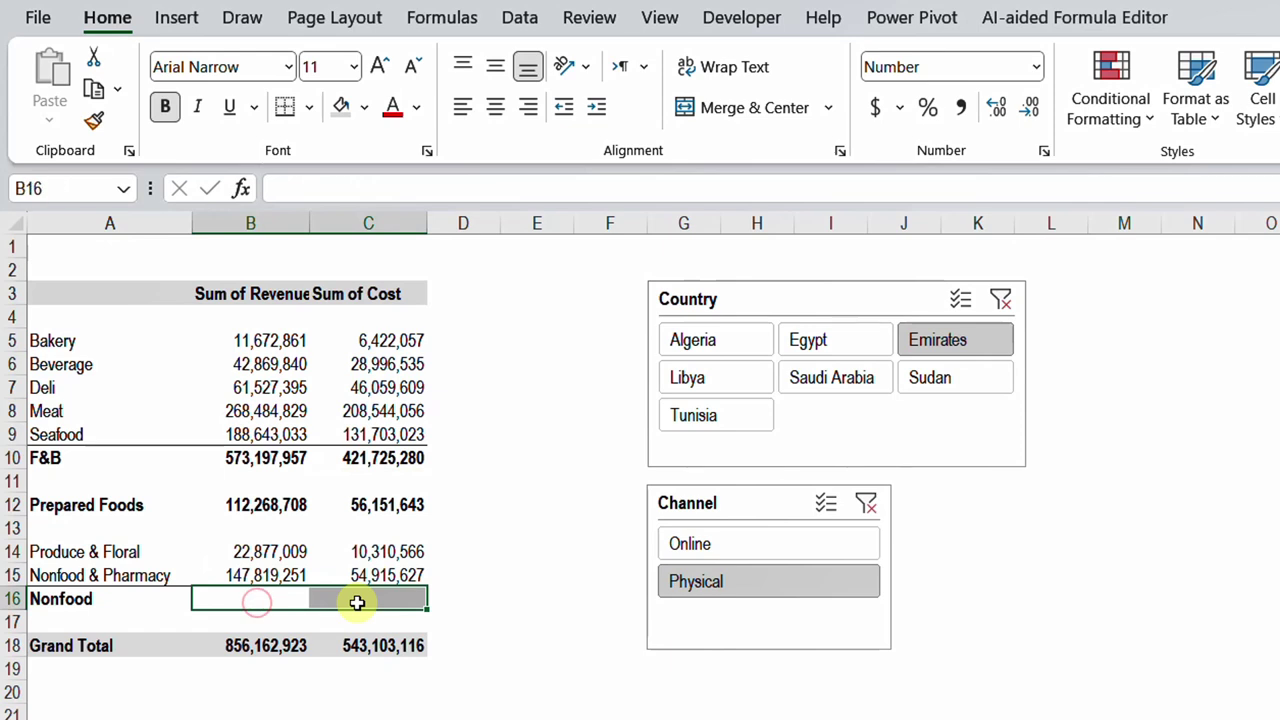
key("alt+equal")
left_click(504, 502)
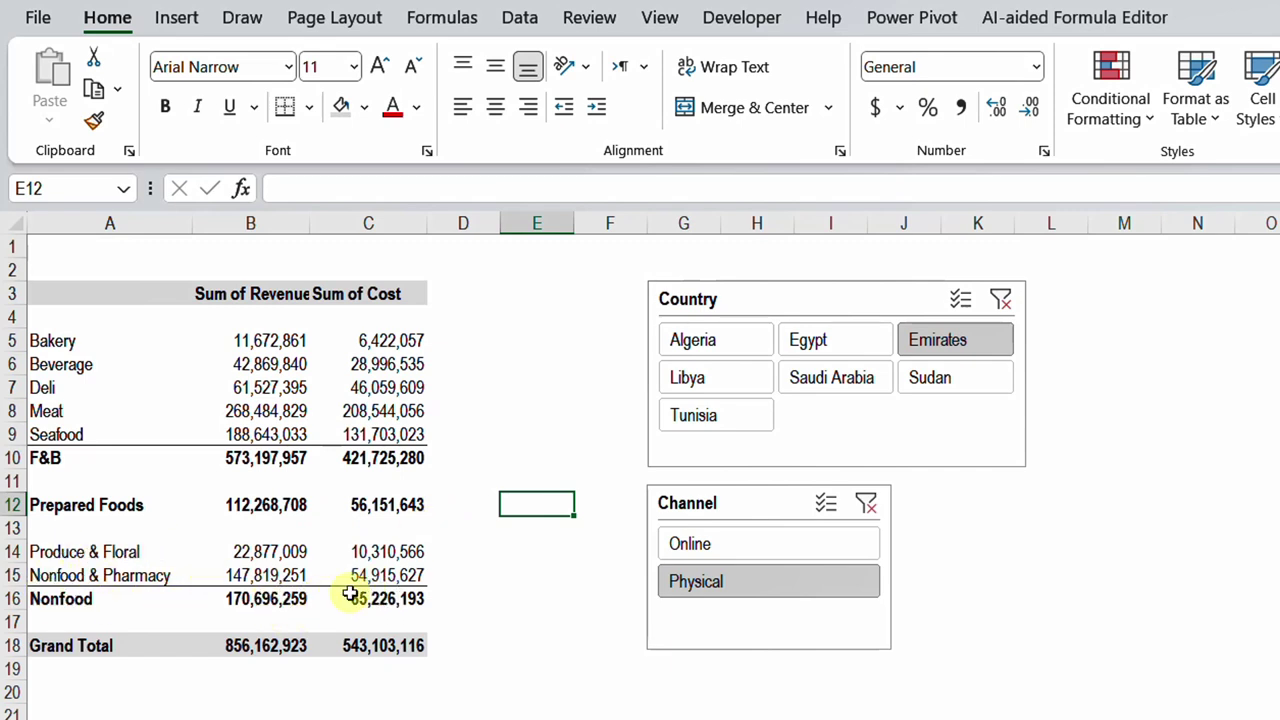
Step: Add a Gross Profit heading in D3 and calculate Bakery's gross profit in D5 with =B5-C5
left_click(461, 291)
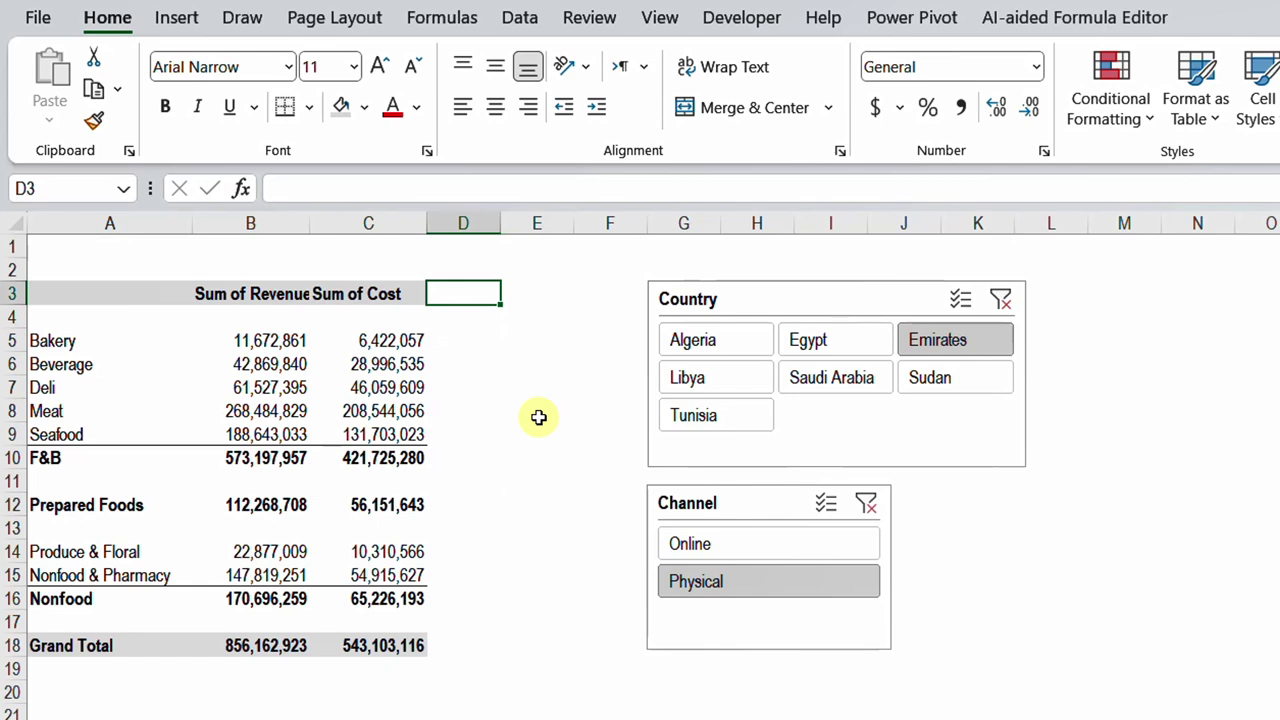
type("Gross Profit")
key("Down")
key("Down")
type("=")
key("Left")
key("Left")
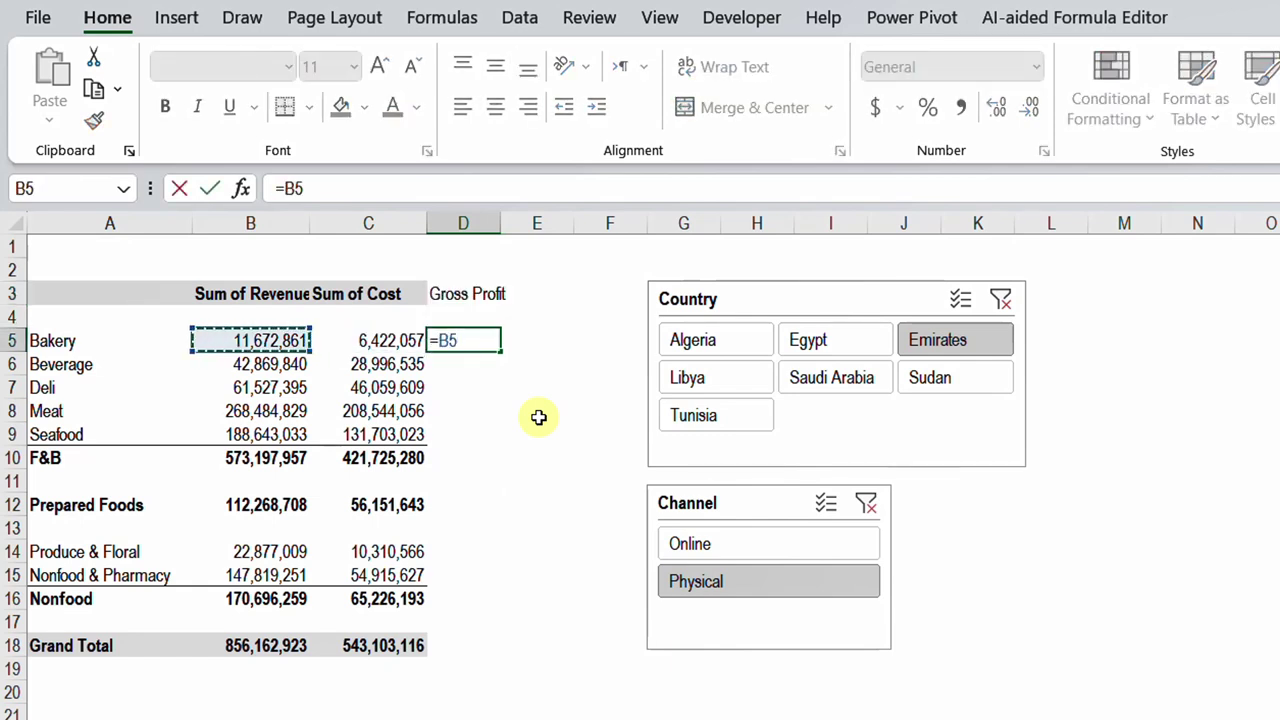
type("-")
key("Left")
key("Return")
Step: Copy the Bakery gross profit formula to D6:D10, D12, D14:D16 and D18, and autofit column D
key("Up")
key("ctrl+c")
left_click_drag(472, 352, 482, 460)
left_click(468, 505, "ctrl")
left_click_drag(466, 555, 466, 598)
left_click(462, 646, "ctrl")
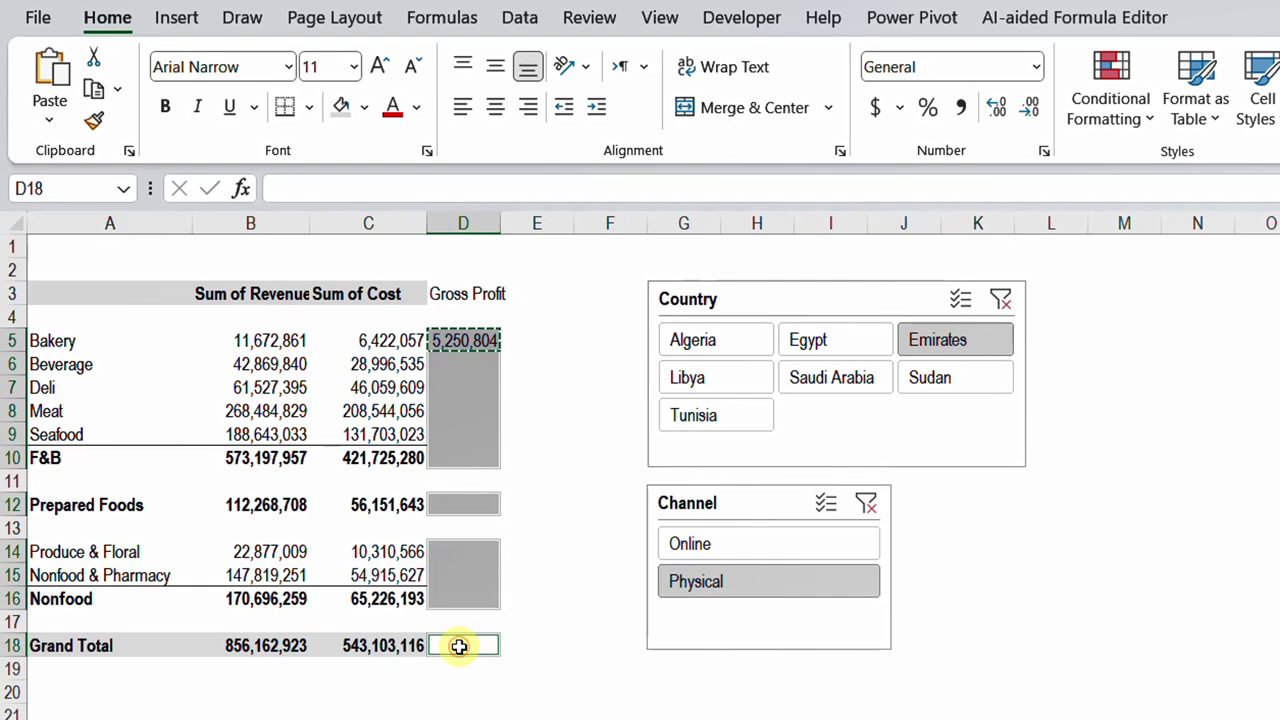
key("ctrl+v")
double_click(501, 222)
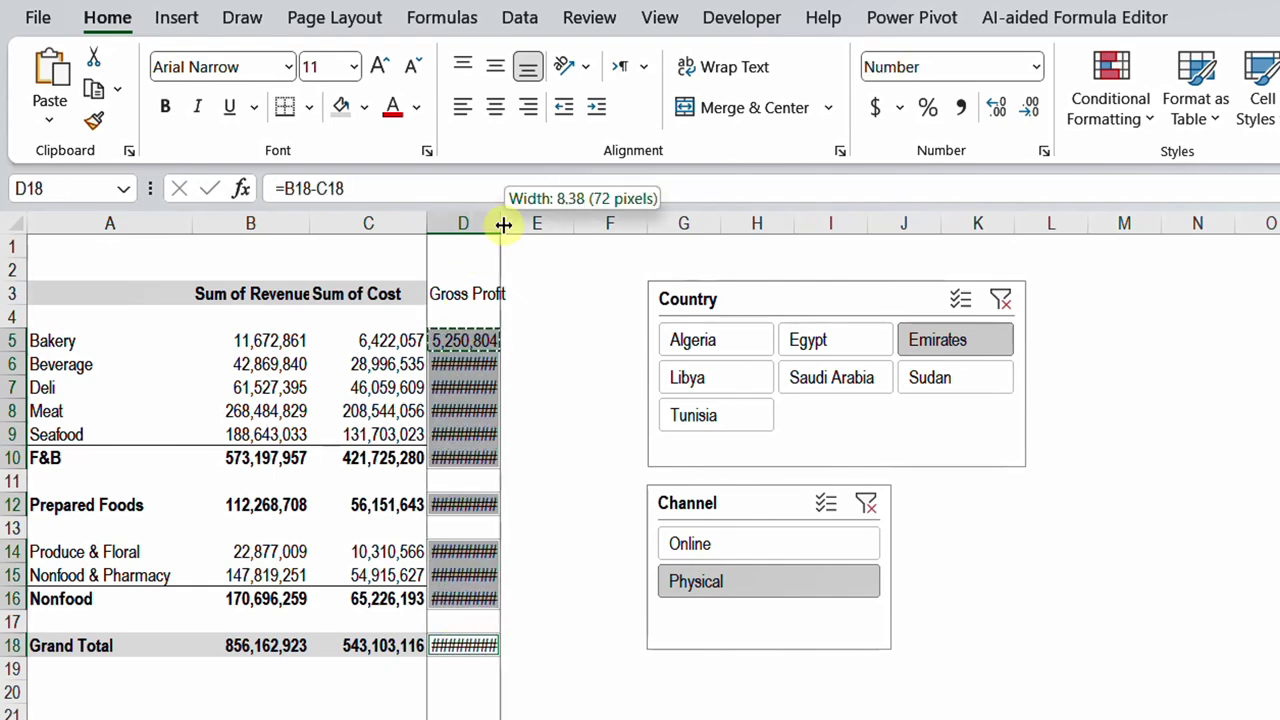
left_click(494, 336)
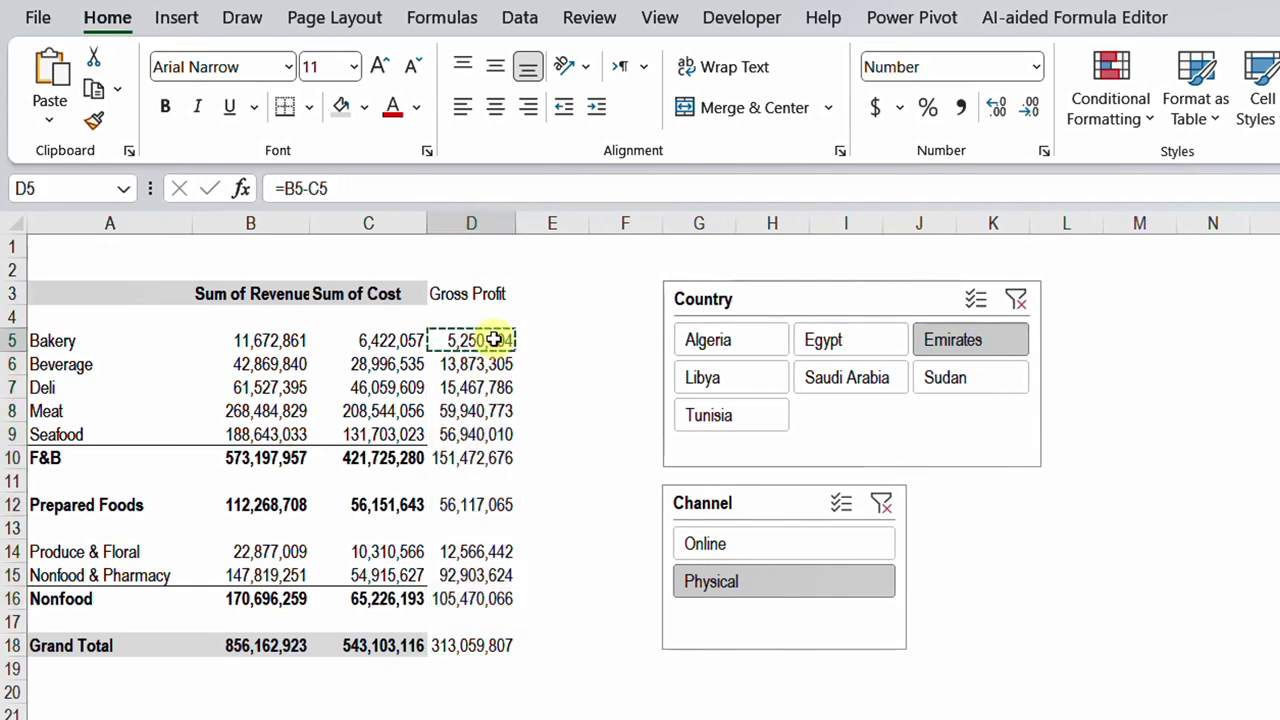
Step: Copy the formatting of the Sum of Cost range C3:C18 onto the Gross Profit column and make columns B to D equally wide
left_click(395, 304)
left_click_drag(395, 304, 378, 648)
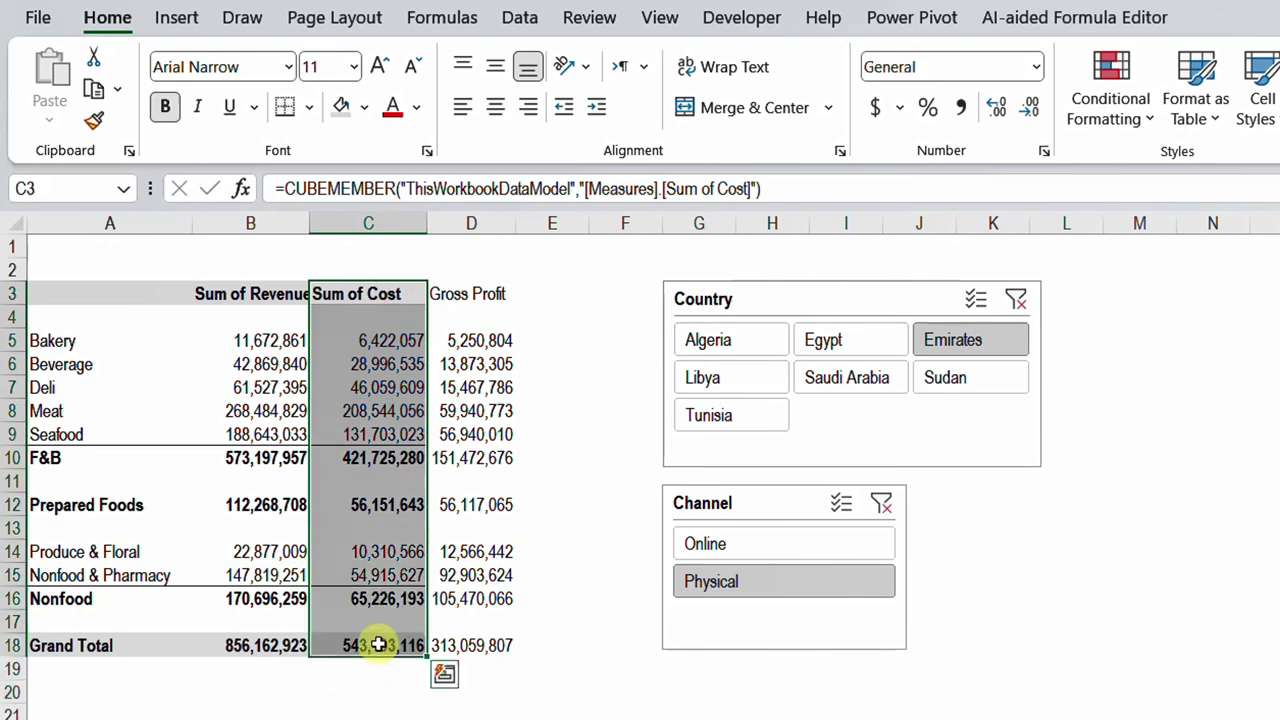
left_click(94, 121)
left_click(468, 298)
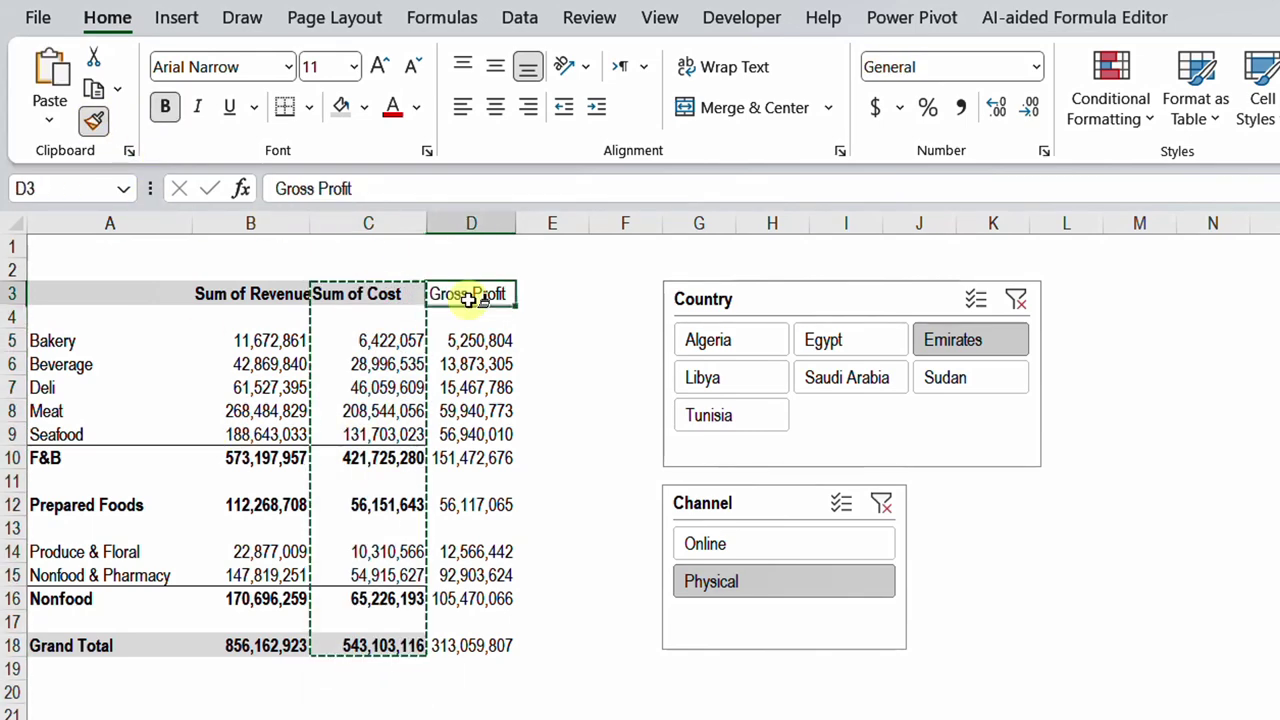
left_click_drag(229, 222, 501, 222)
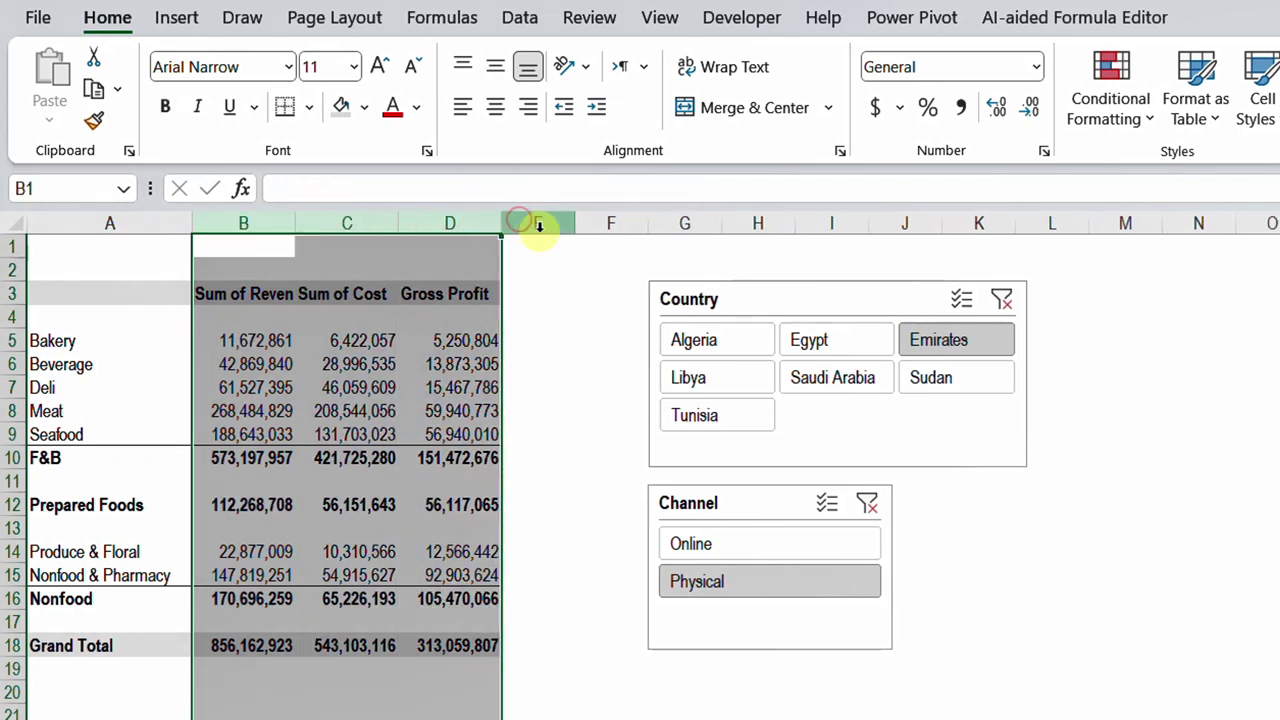
left_click(449, 220)
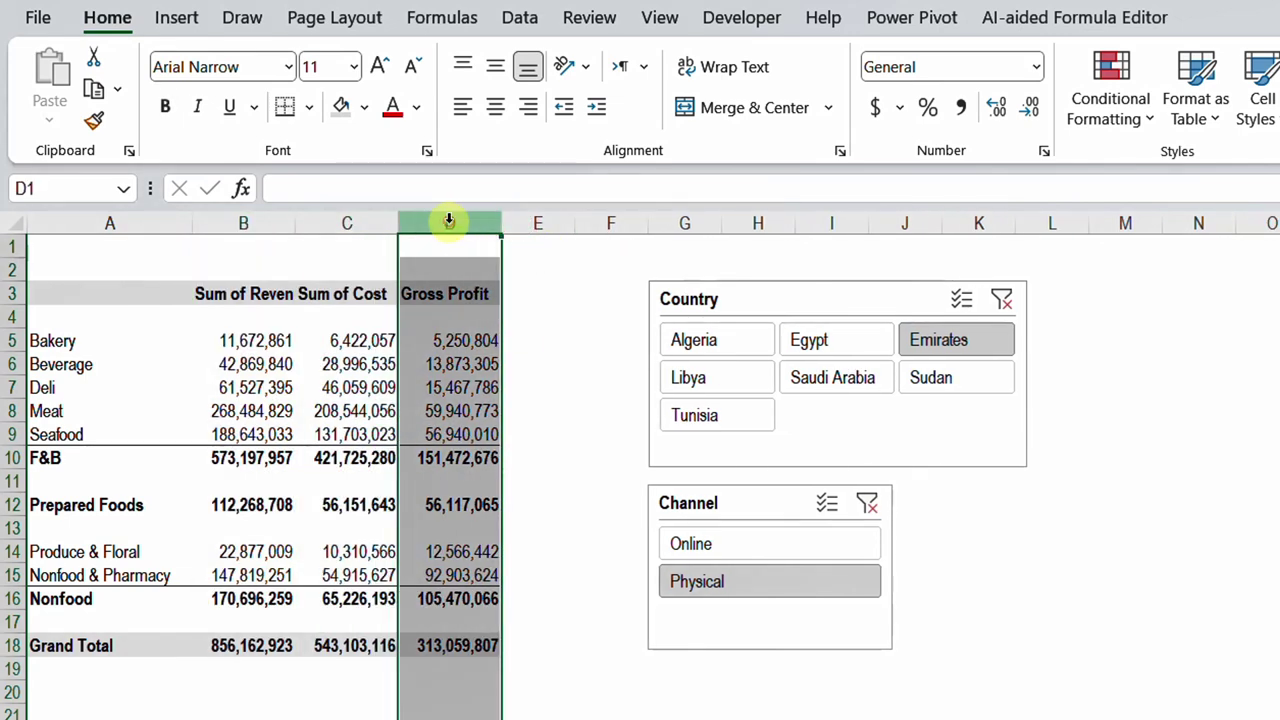
Step: Copy the Gross Profit heading into E3 and extend it to read Gross Profit %
left_click(530, 293)
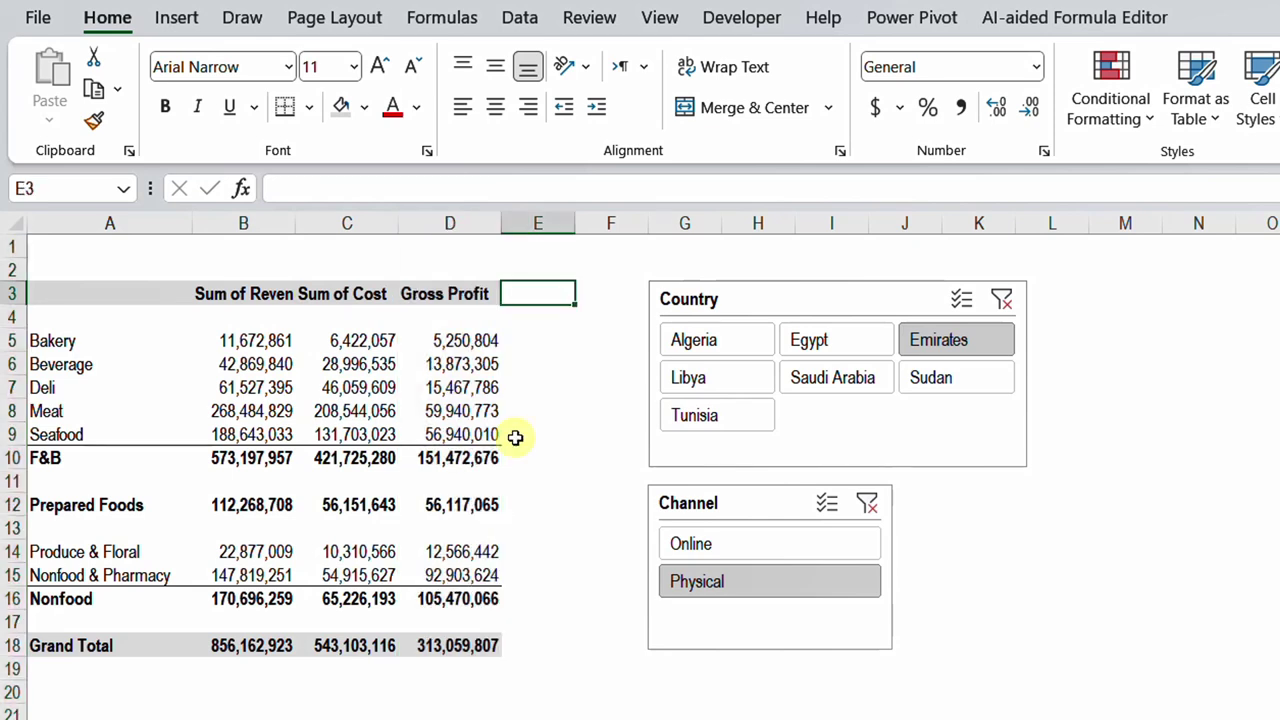
key("ctrl+r")
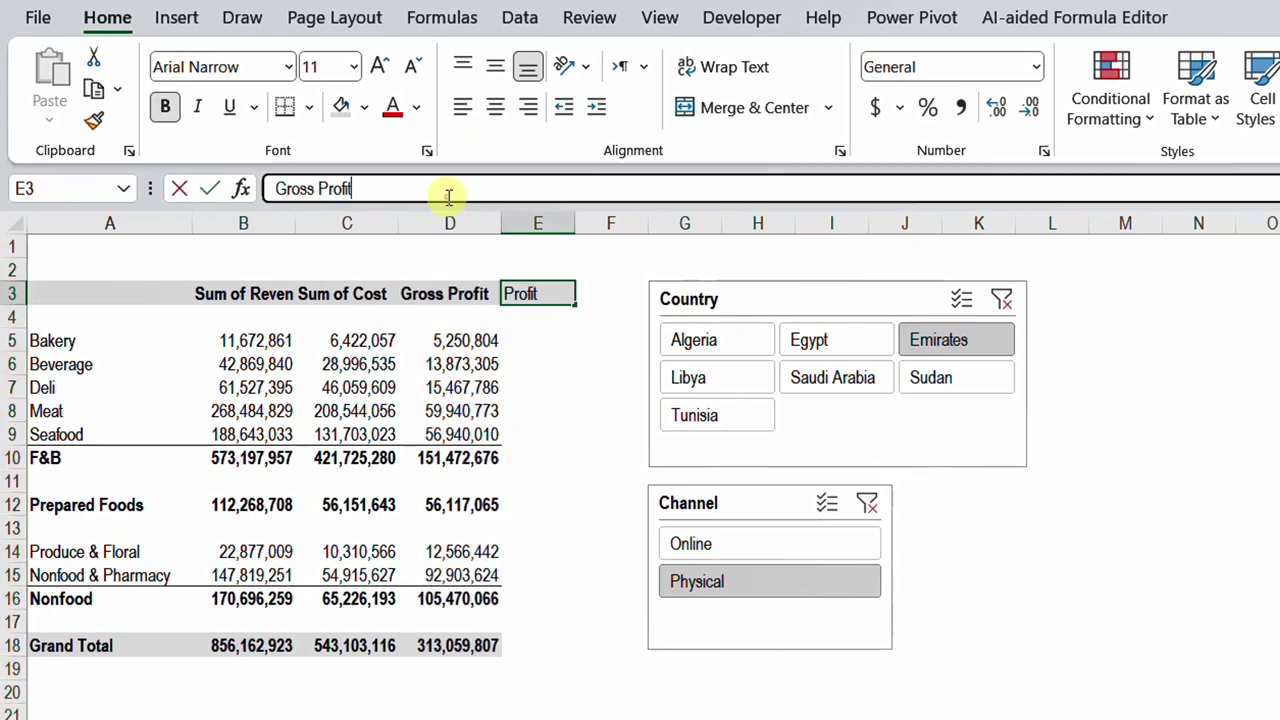
left_click(447, 195)
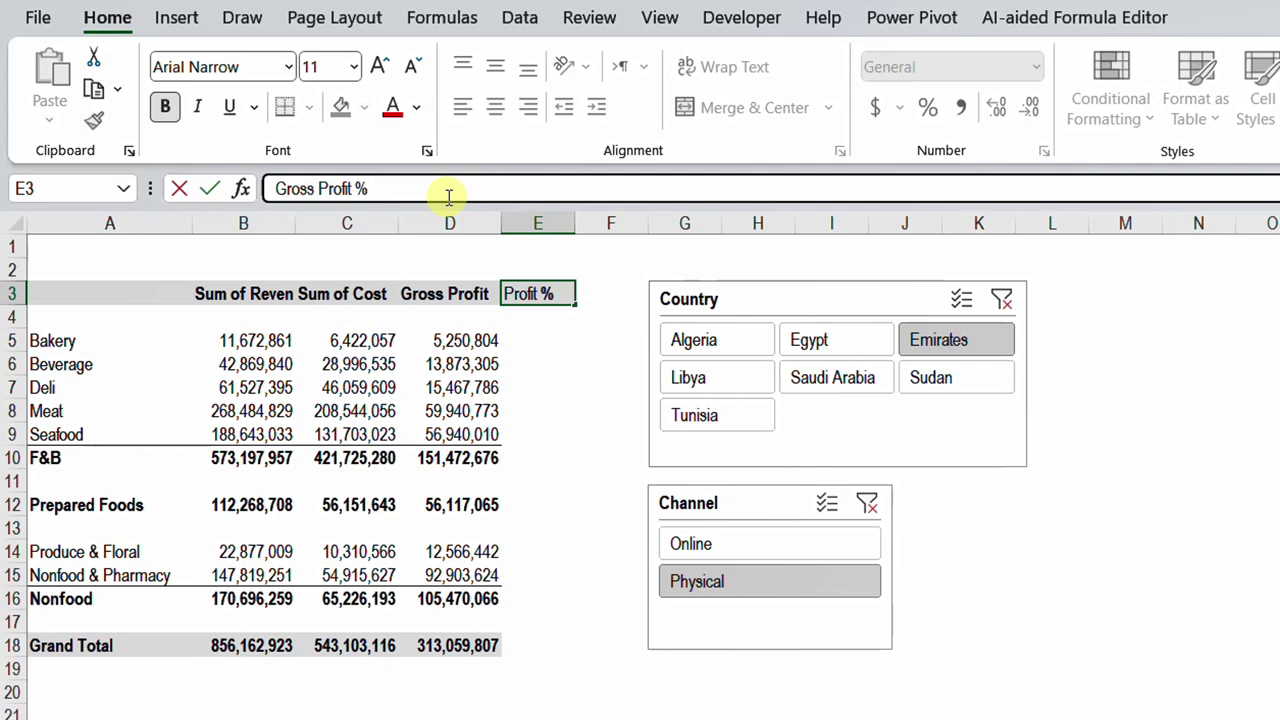
type("%")
key("Return")
Step: Calculate Bakery's gross profit percentage in E5 with =D5/B5 and format it as a percentage with one decimal
key("Down")
key("Right")
key("Left")
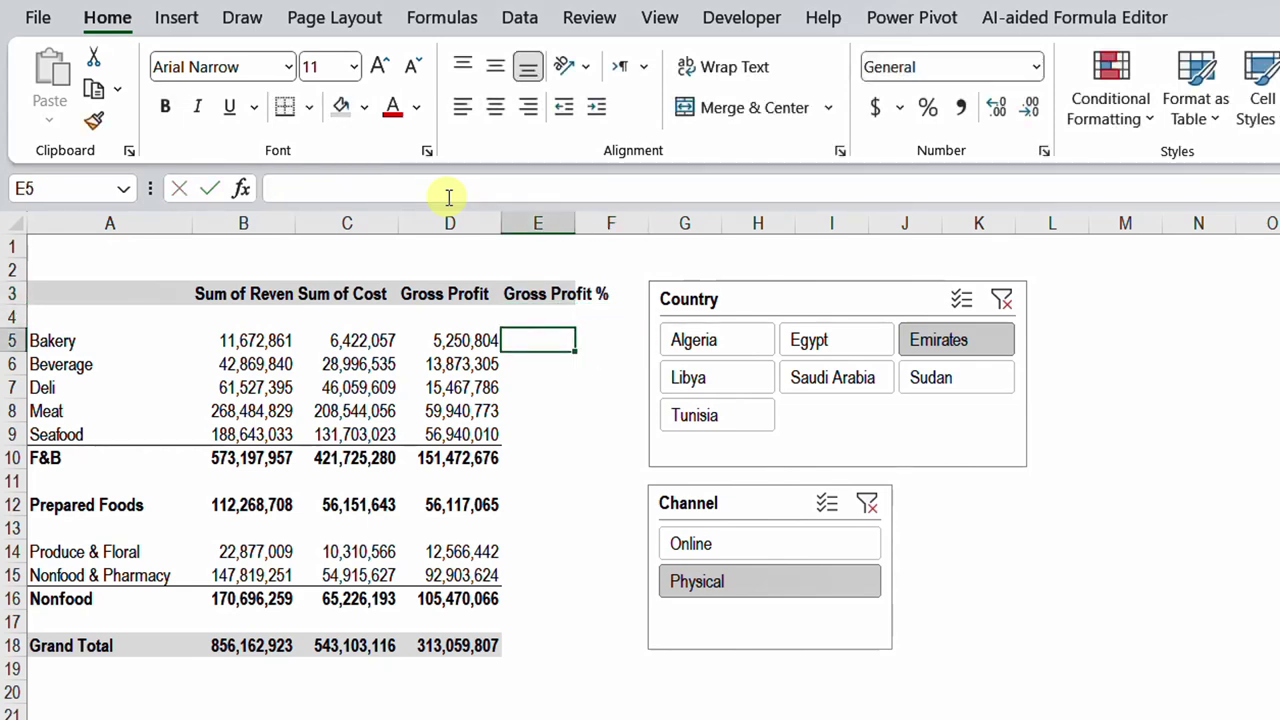
type("=")
key("Left")
type("/")
key("Left")
key("Left")
key("Left")
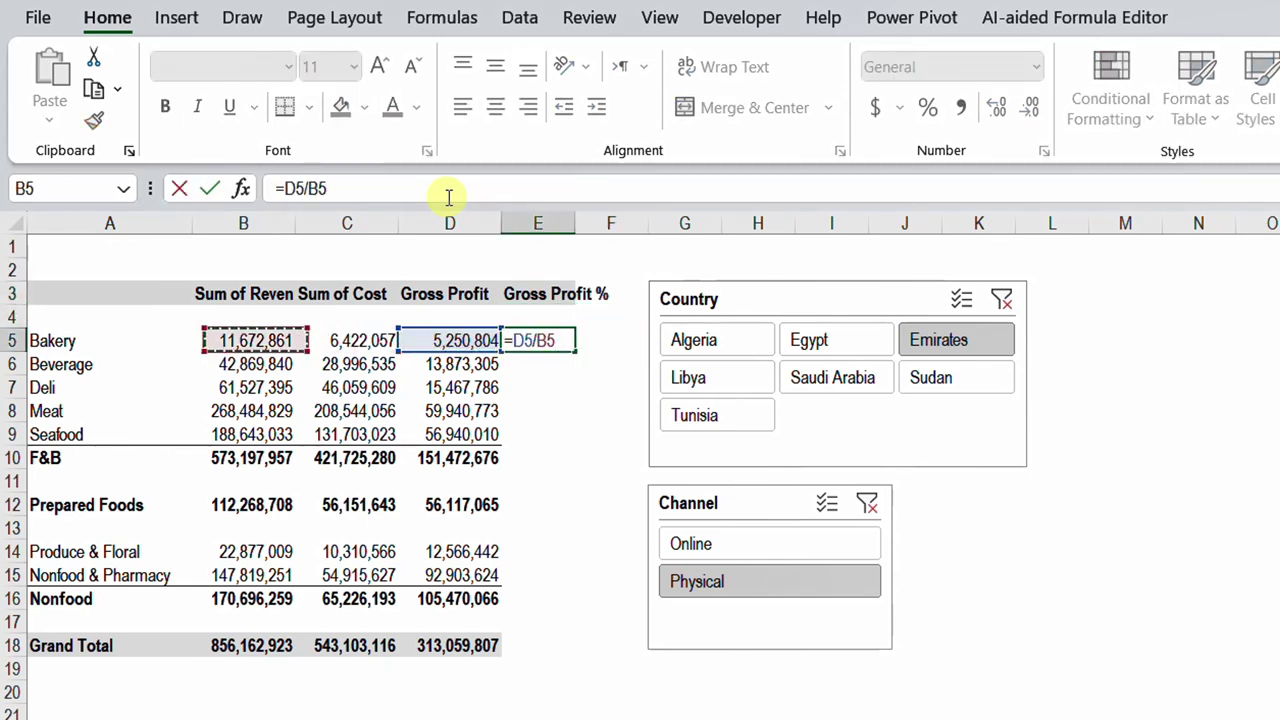
key("ctrl+Return")
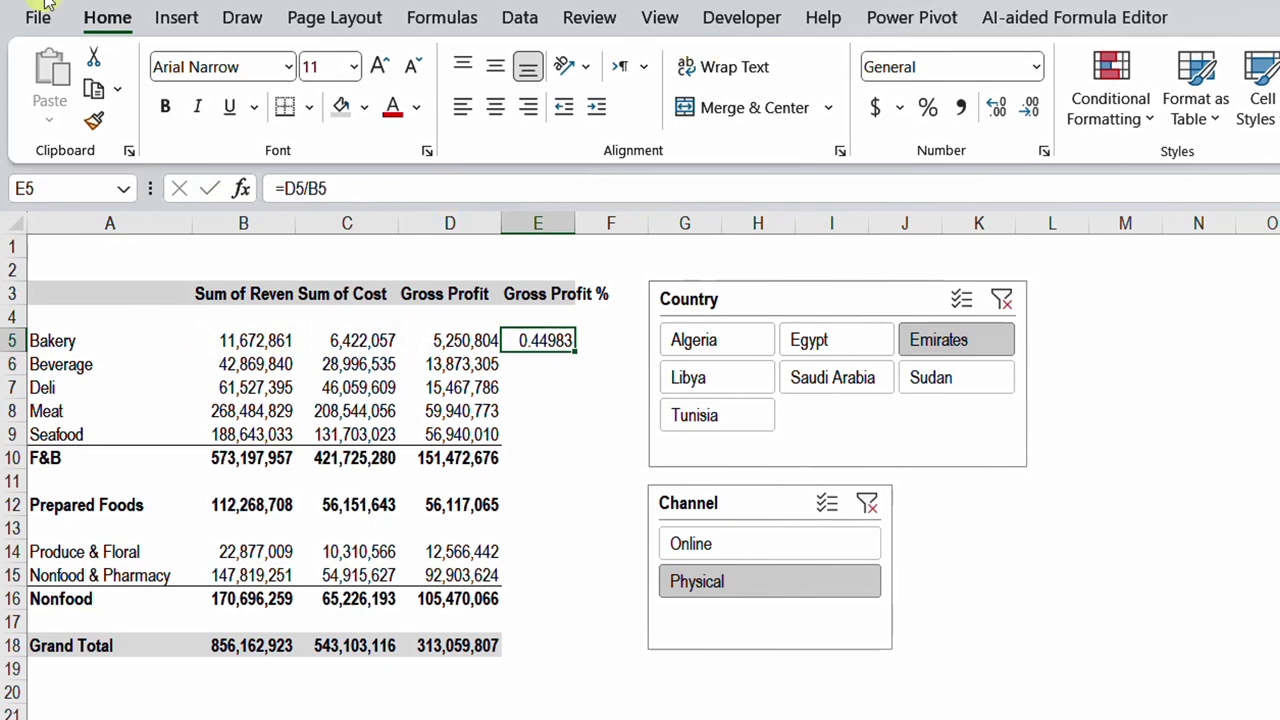
left_click(928, 107)
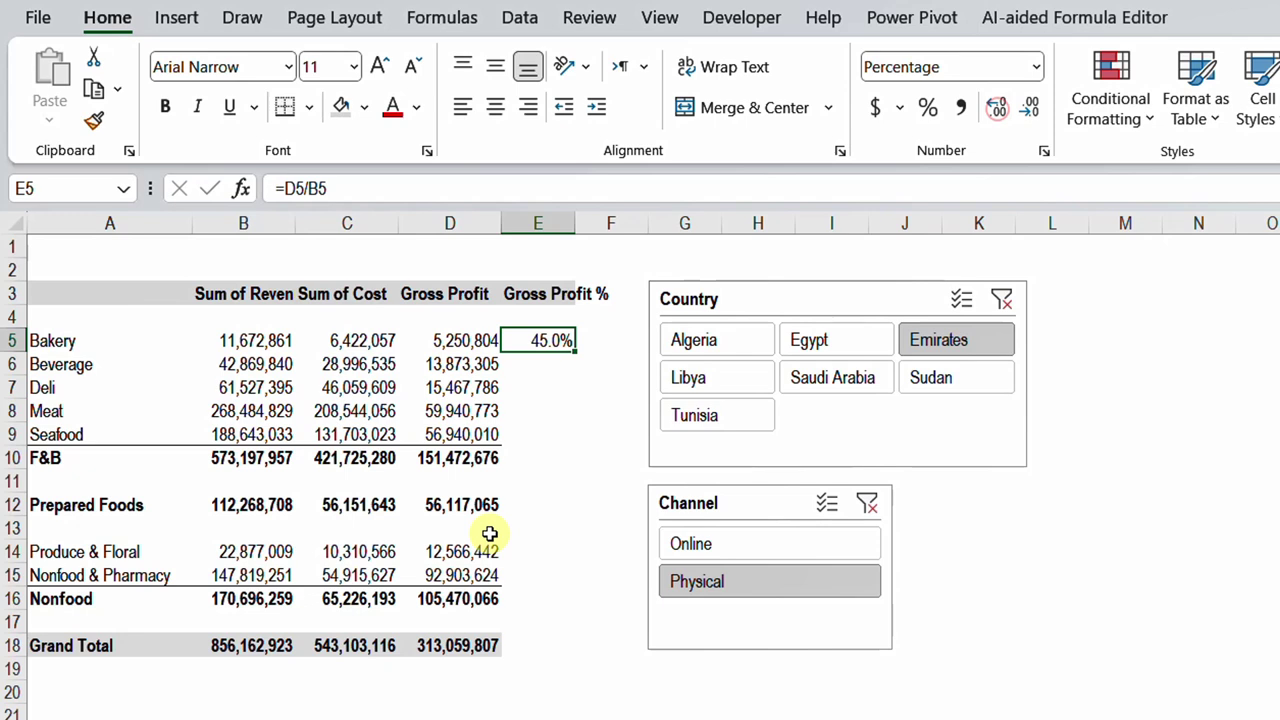
Step: Copy the gross profit percentage formula from E5 to E6:E10, E12, E14:E16 and E18
left_click_drag(543, 338, 543, 464)
key("ctrl+c")
left_click(543, 500, "ctrl")
left_click_drag(541, 530, 543, 578)
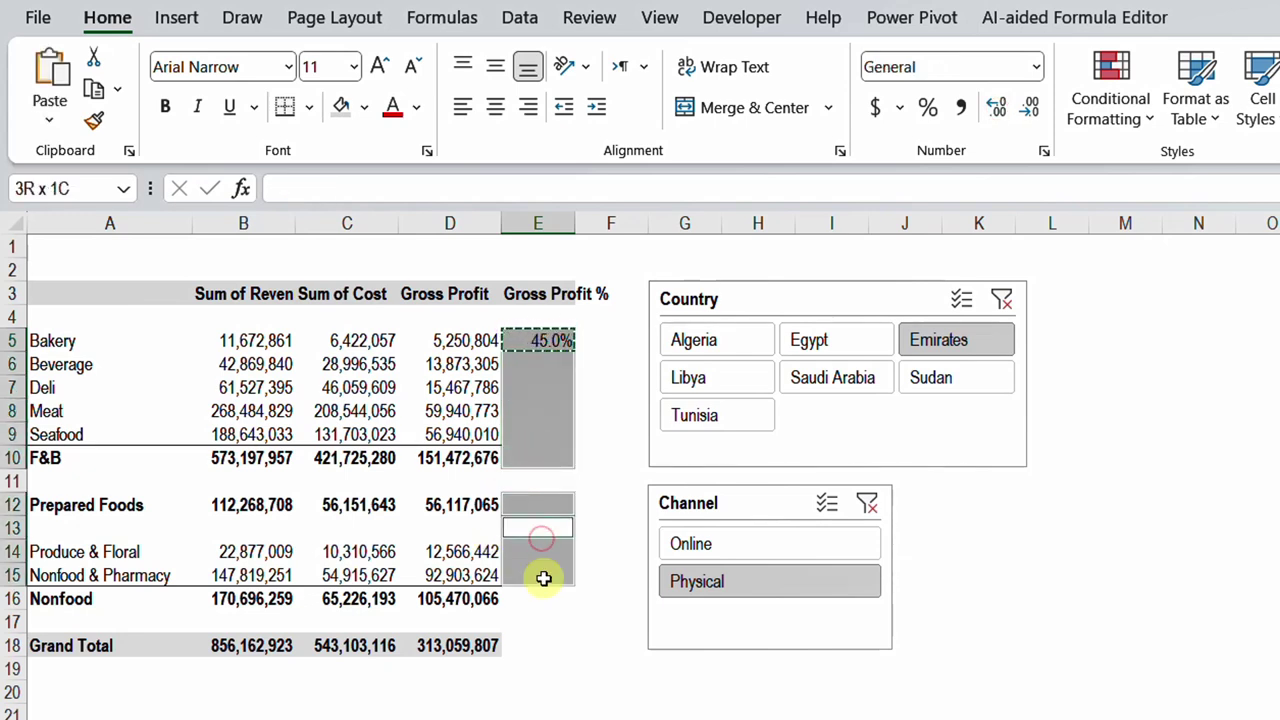
left_click(537, 528, "ctrl")
left_click(543, 598, "ctrl")
left_click(537, 645, "ctrl")
key("ctrl+v")
left_click(537, 364)
Step: Copy the formatting of the whole Gross Profit column D onto the Gross Profit % column E
left_click(450, 223)
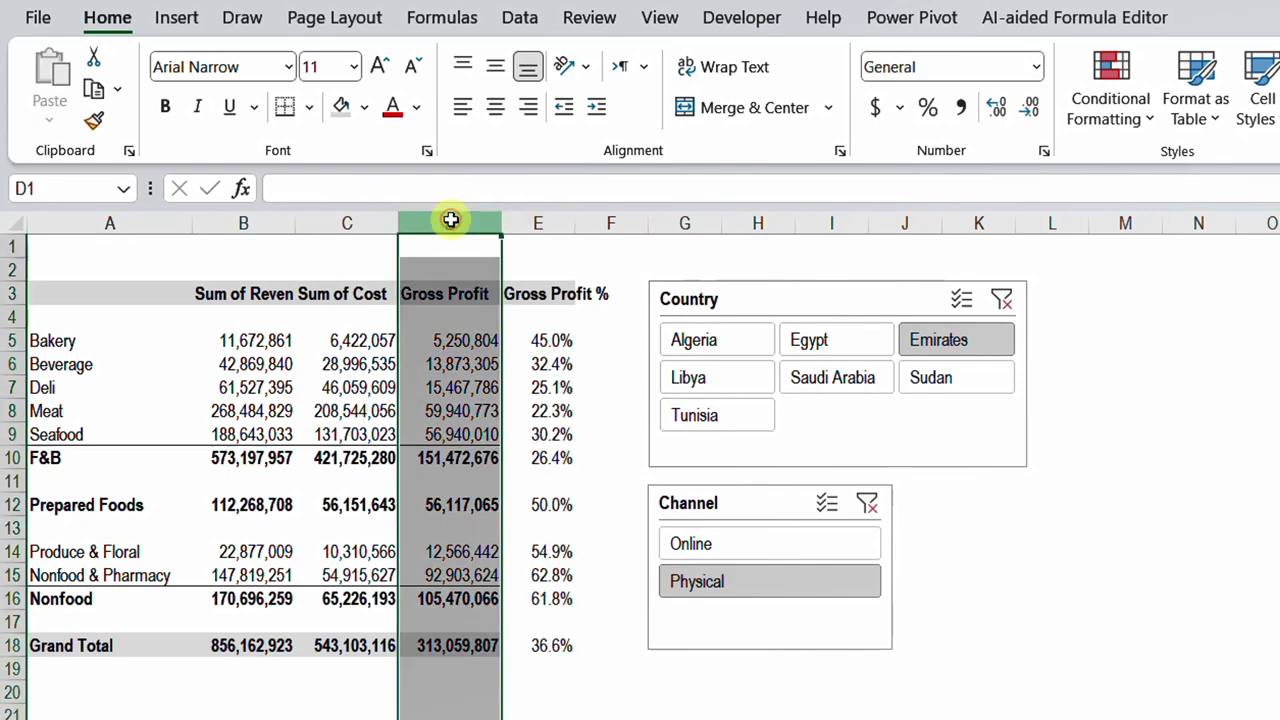
double_click(95, 122)
left_click(537, 223)
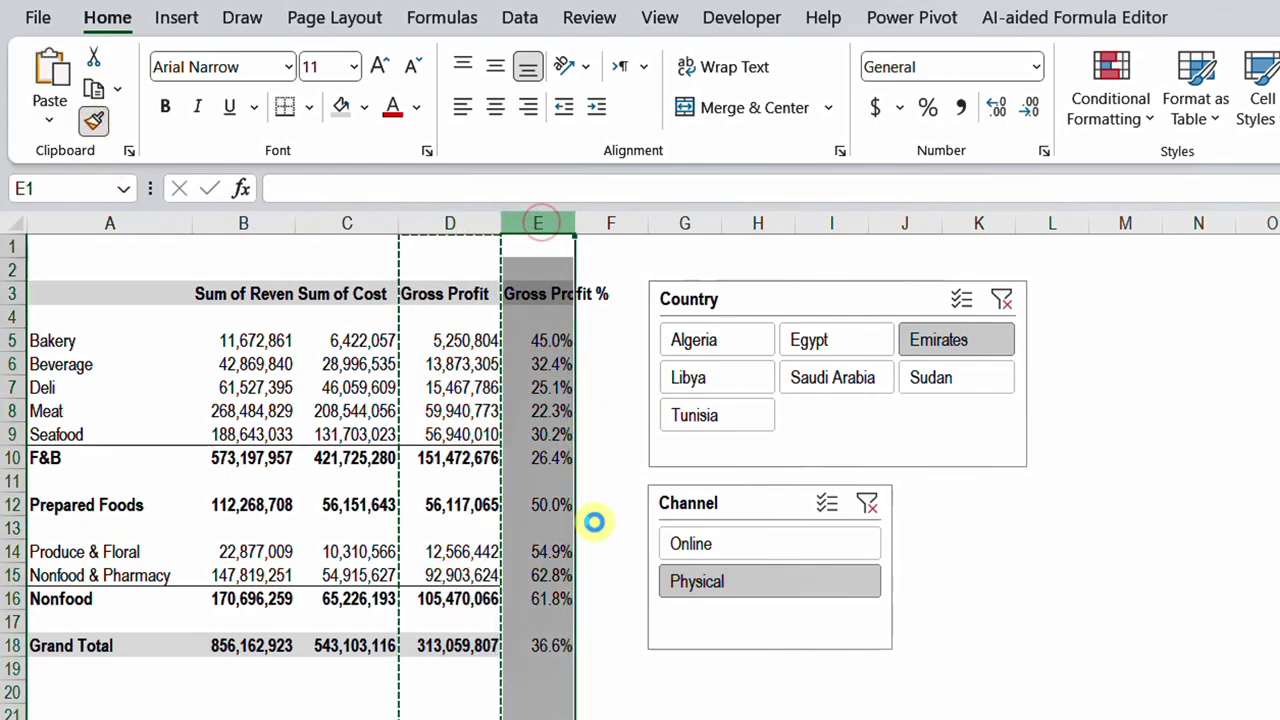
Step: Format the Gross Profit % cells E5:E10, E12, E14:E16 and E18 as percentages with one decimal
left_click_drag(580, 340, 567, 458)
left_click(567, 505)
left_click_drag(566, 553, 572, 590)
left_click(571, 645)
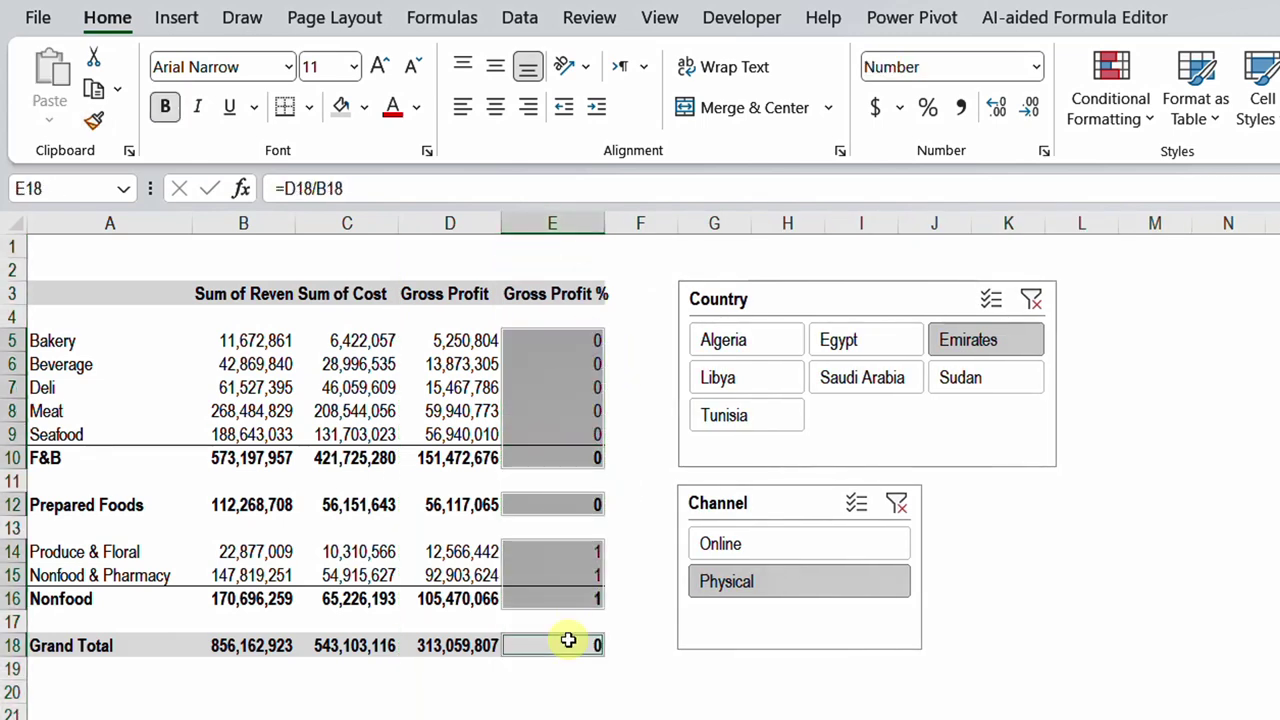
left_click(928, 108)
left_click(995, 106)
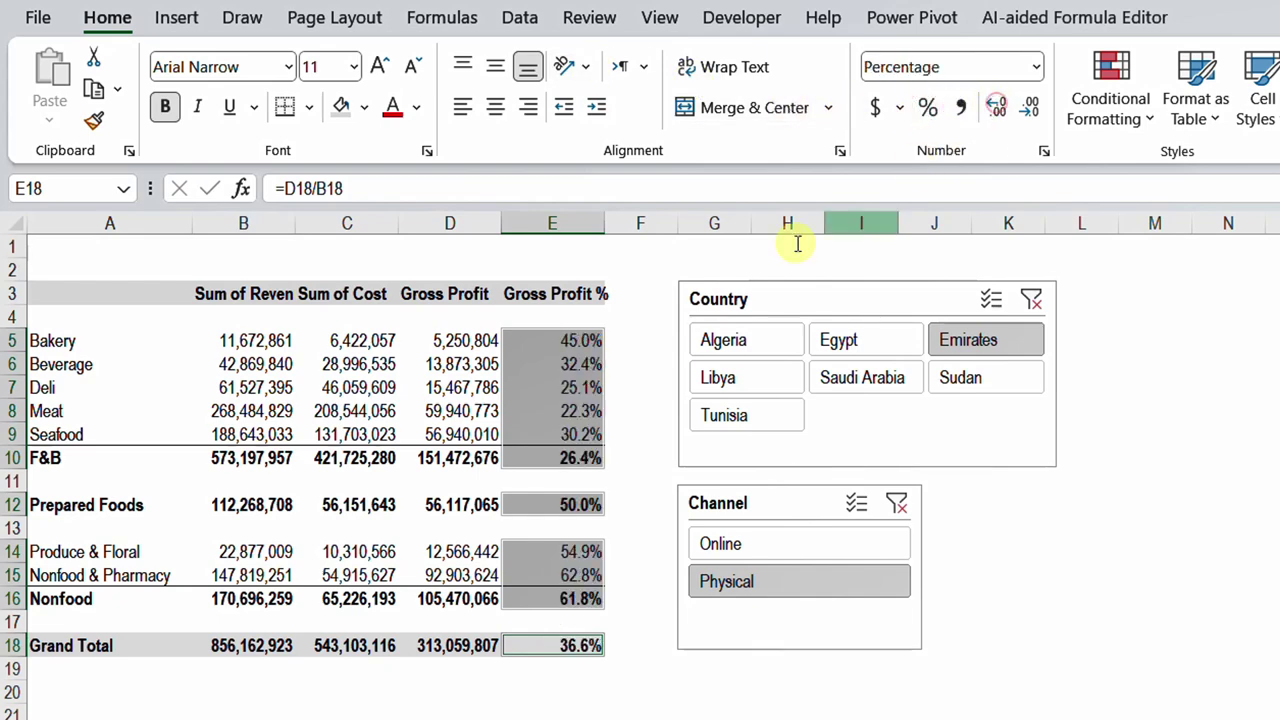
Step: Widen columns B to E to one equal width that fits the Gross Profit % heading
left_click(553, 220)
left_click_drag(243, 223, 618, 145)
left_click(575, 432)
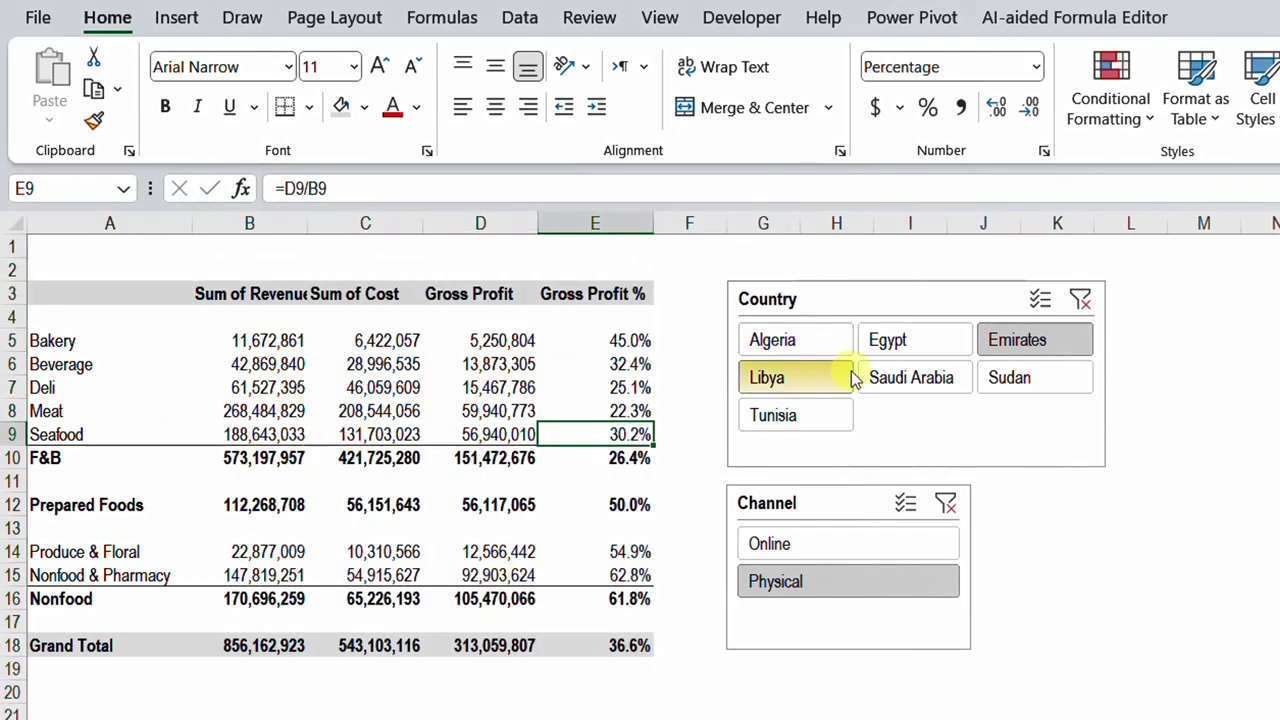
Step: Test the slicers by filtering the report to Algeria and Egypt, switching the Channel between Online and Physical and ending on Online
left_click(824, 347)
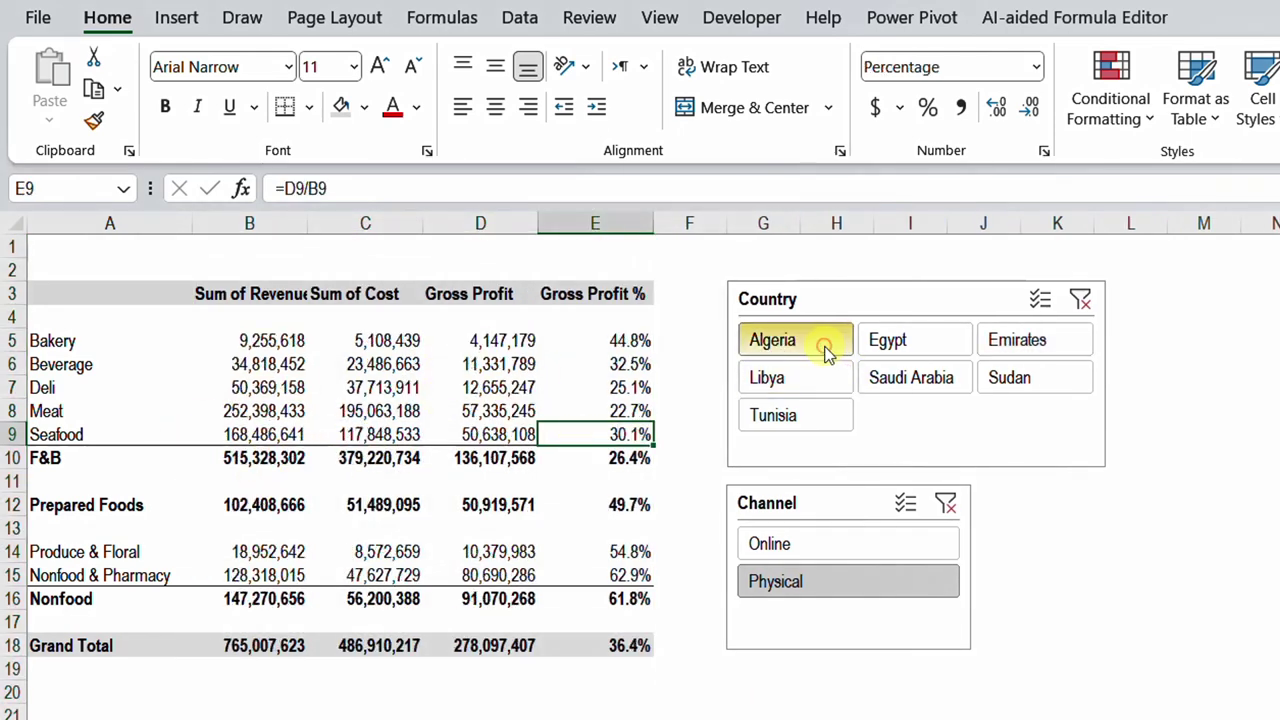
left_click(886, 343)
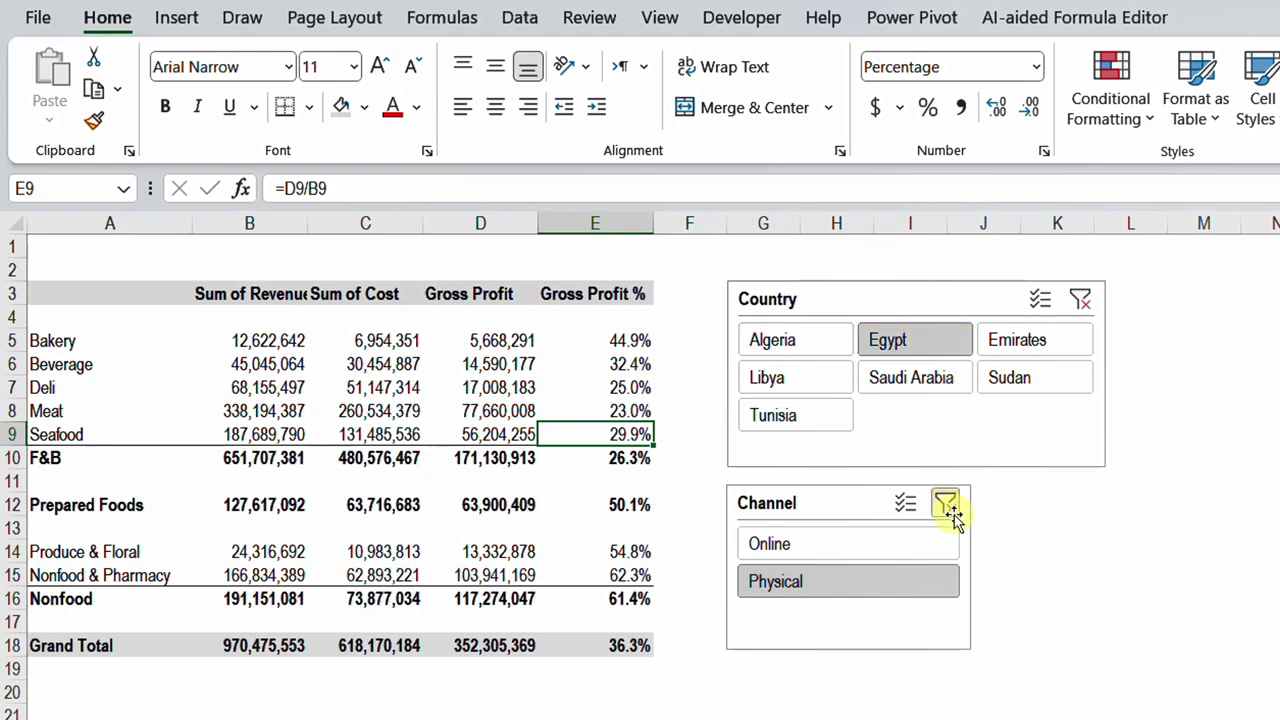
left_click(851, 549)
left_click(848, 579)
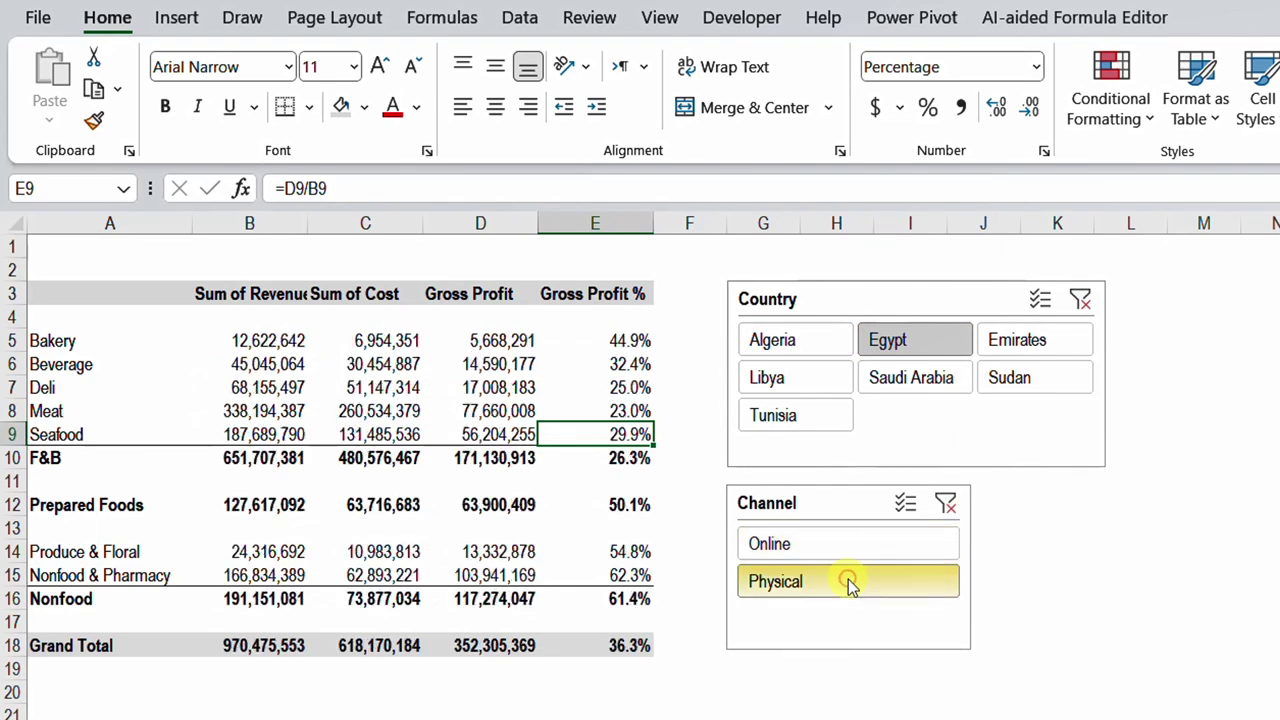
left_click(841, 545)
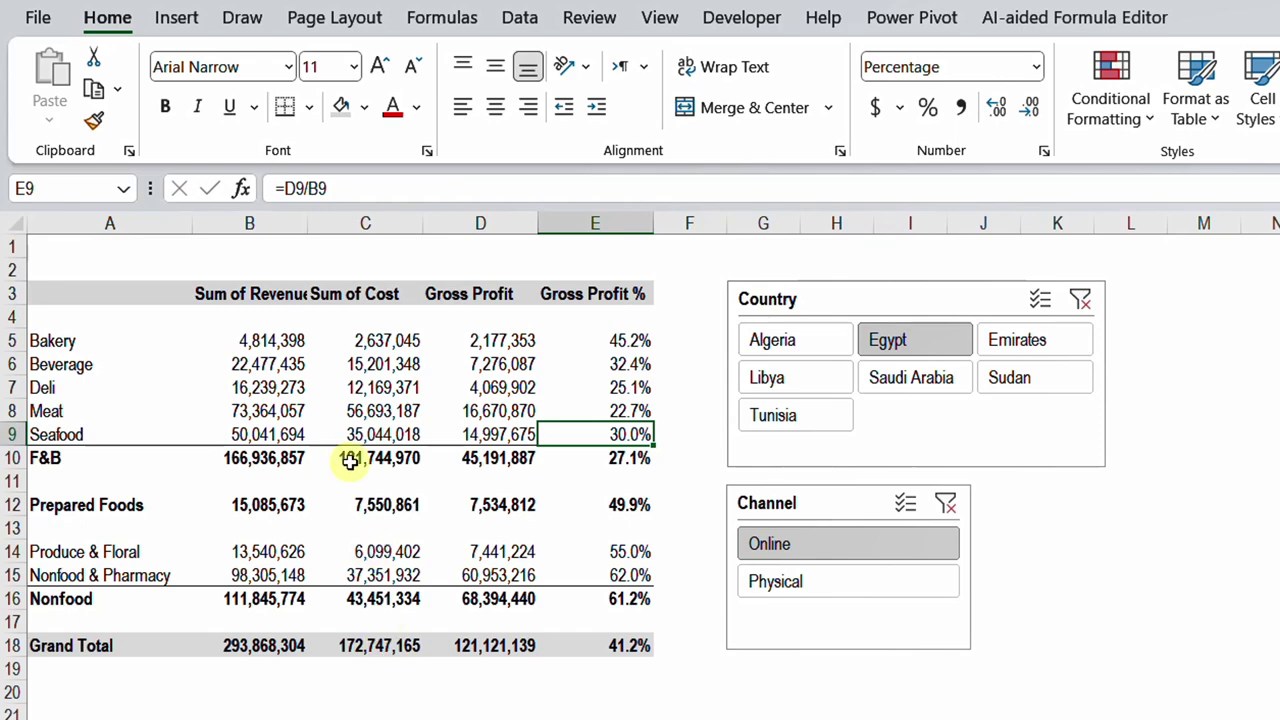
Step: Insert a new column before Sum of Cost and enter the heading "% of Total Revenue" in C3
left_click(380, 226)
right_click(380, 228)
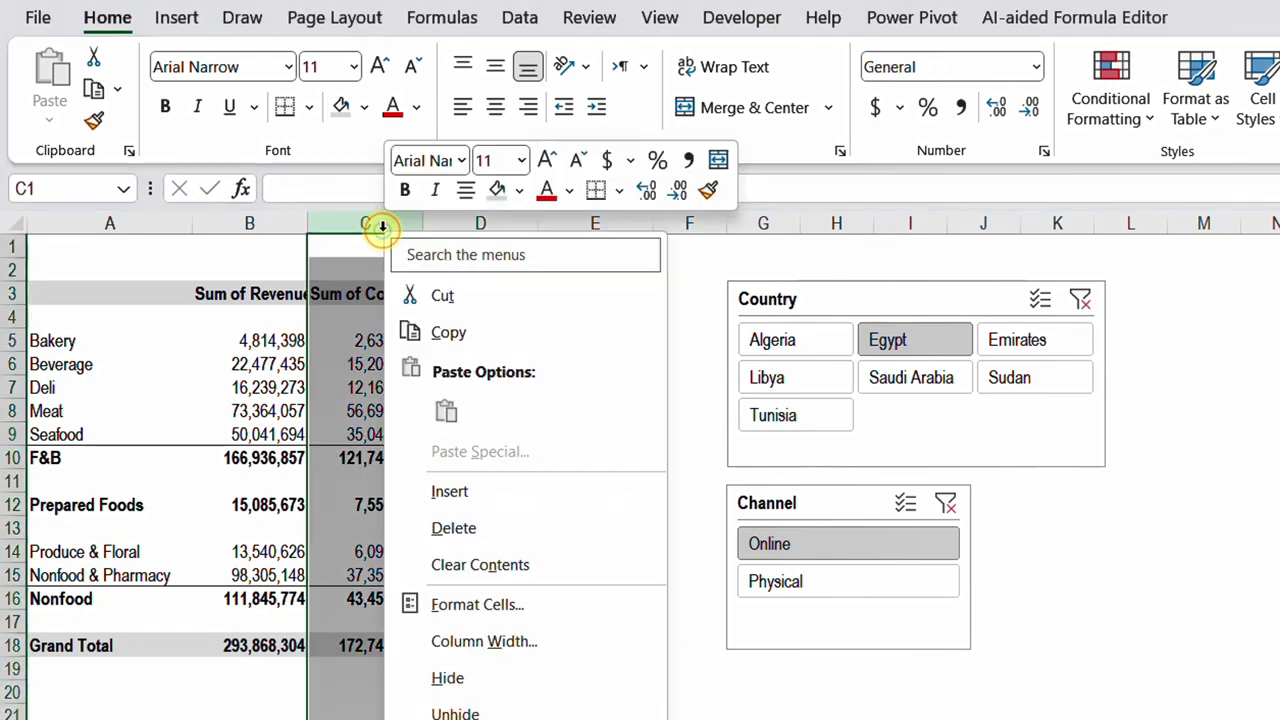
left_click(450, 491)
left_click(373, 293)
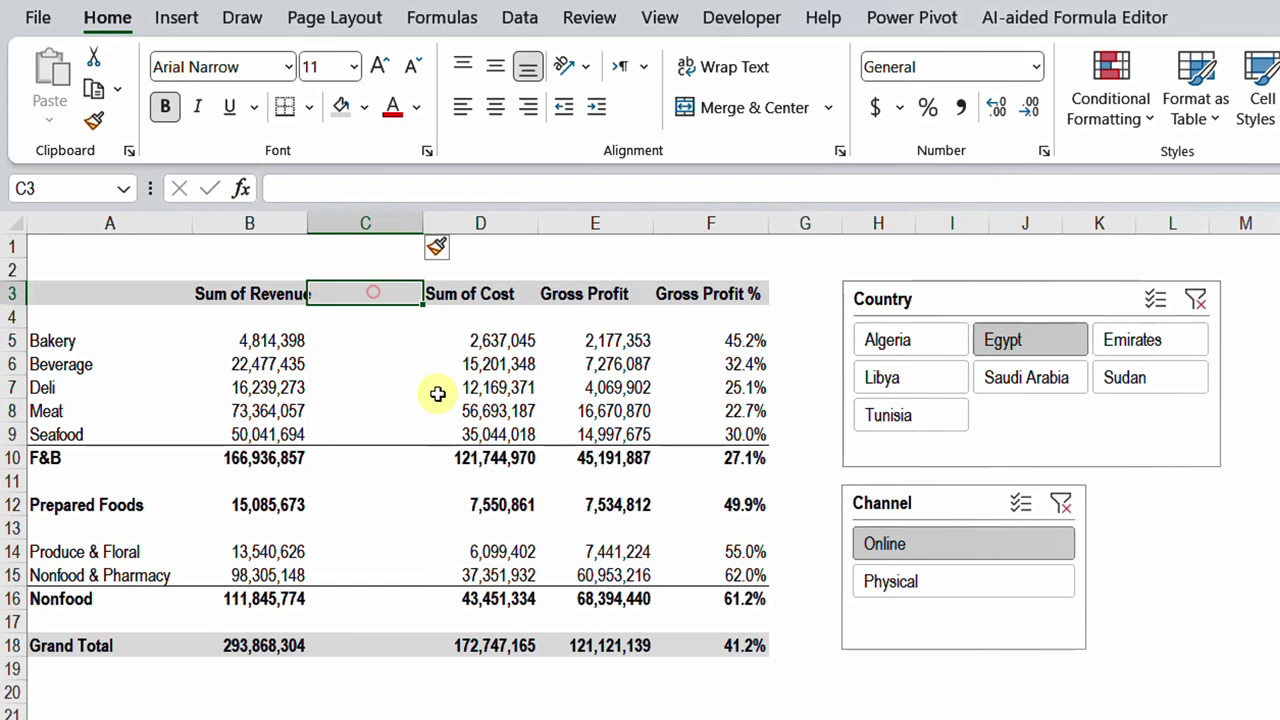
type("% of Total Revenue")
Step: Enter the Bakery share of total revenue in C5 as =B5/$B$18, with an absolute reference to the grand total
left_click(389, 345)
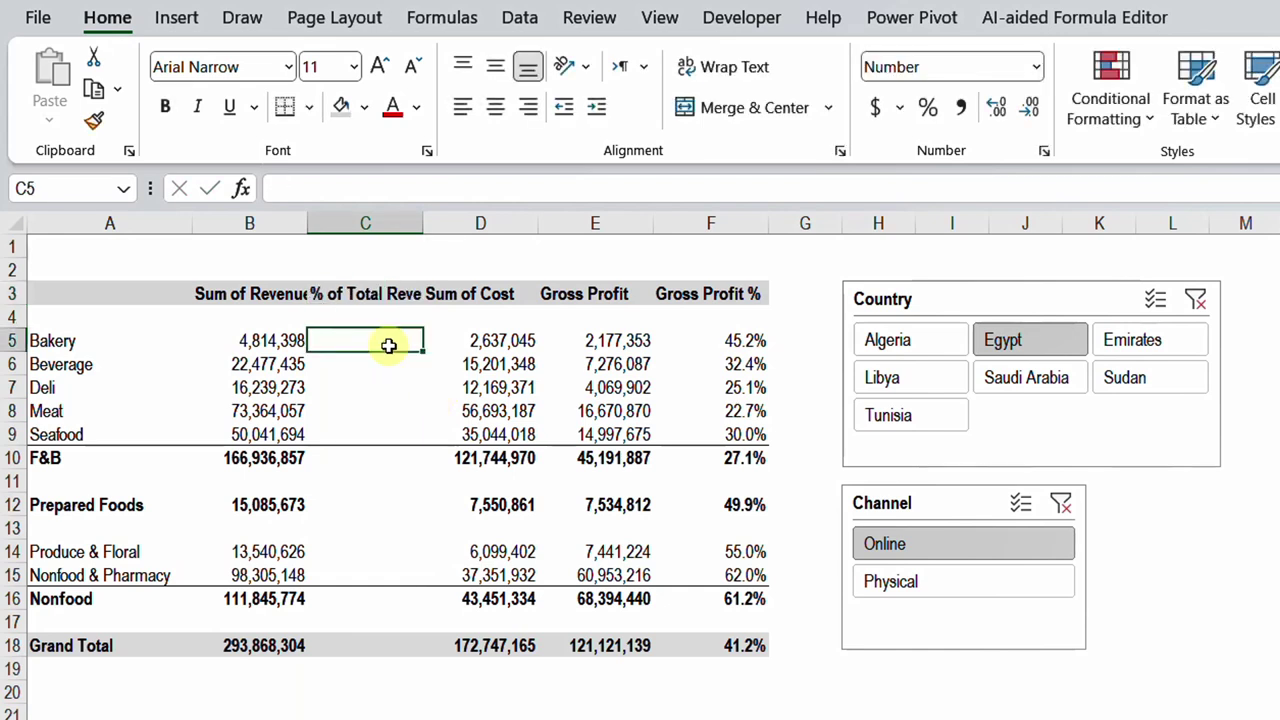
type("=")
key("Left")
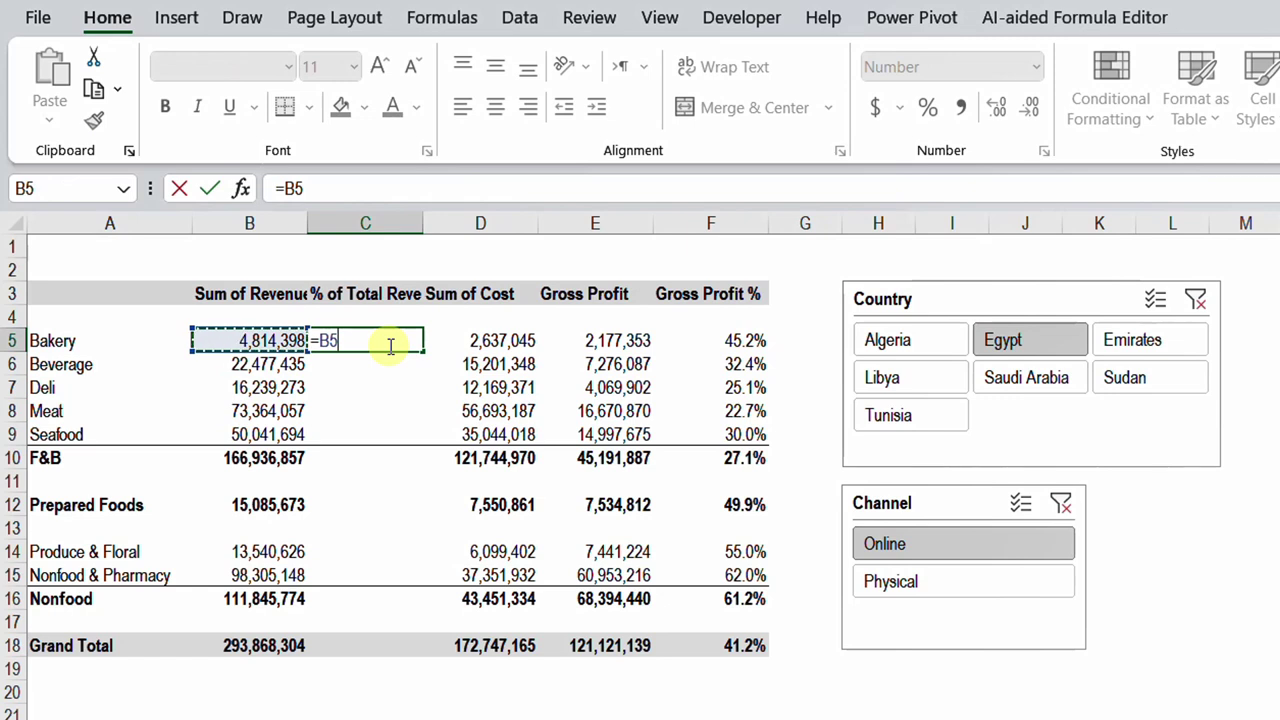
type("/")
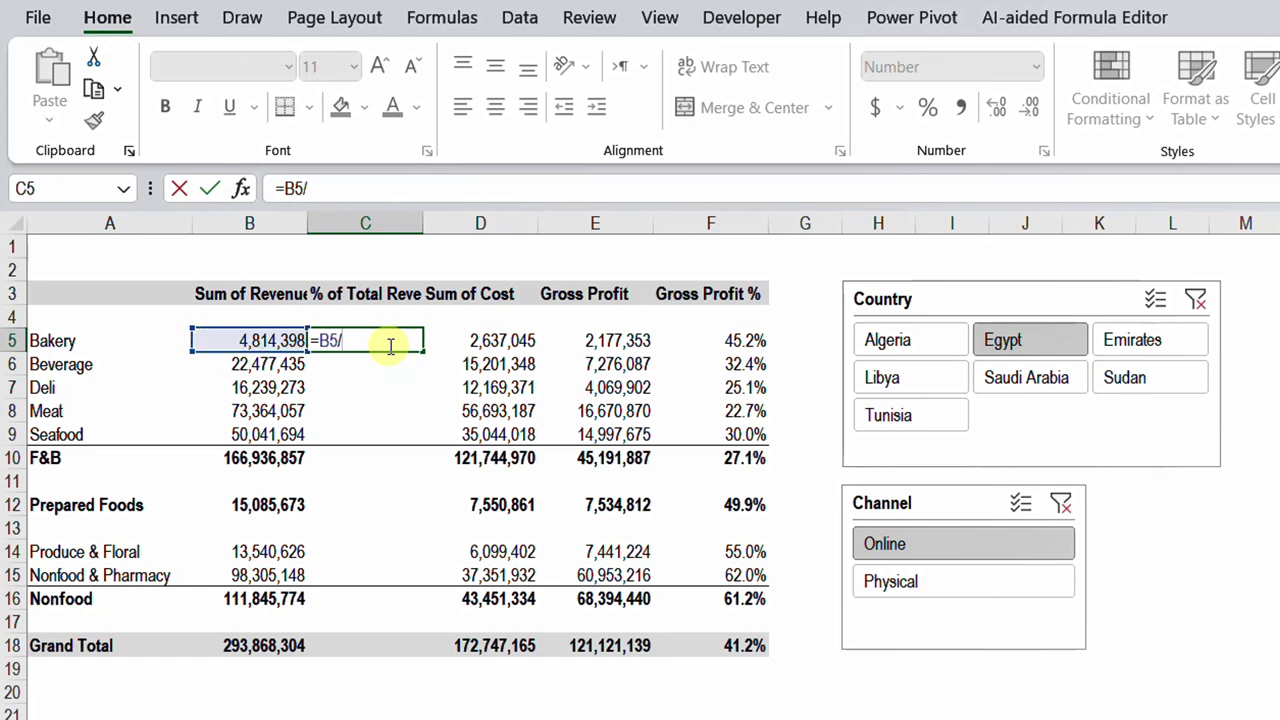
left_click(263, 641)
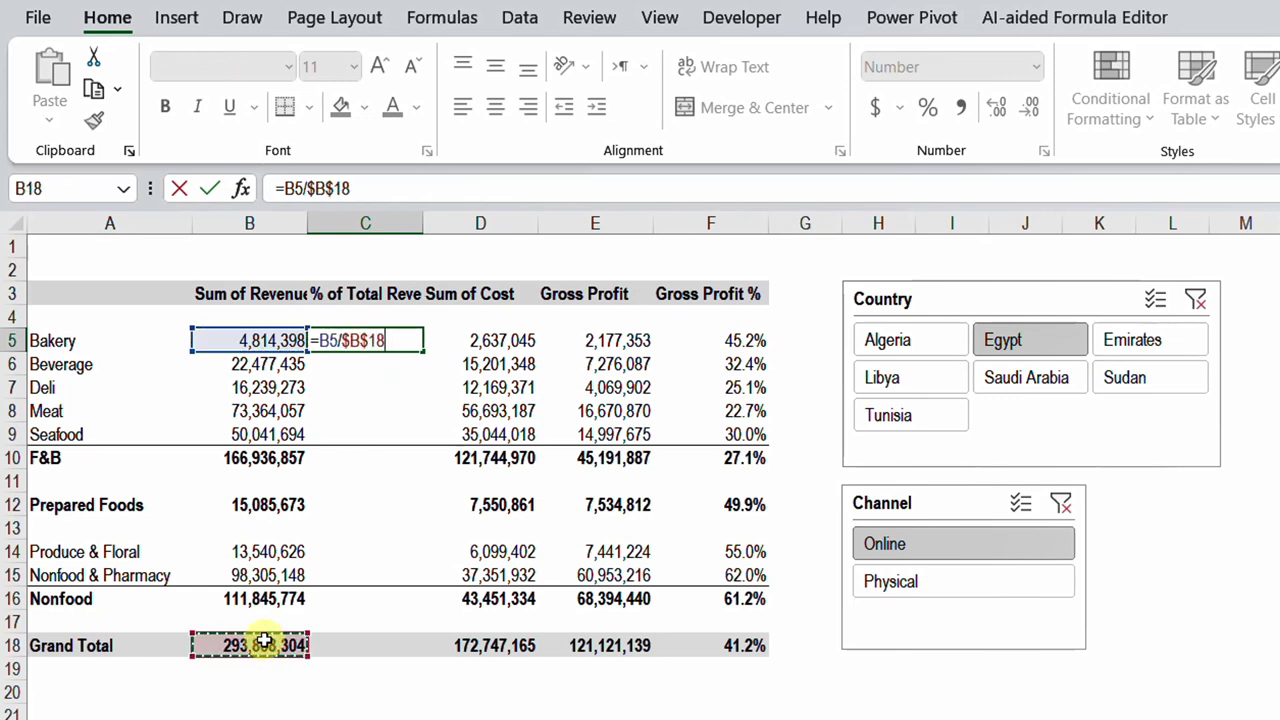
key("Return")
Step: Copy the share formula from C5 to C6:C10, C12, C14:C16 and C18
left_click(366, 340)
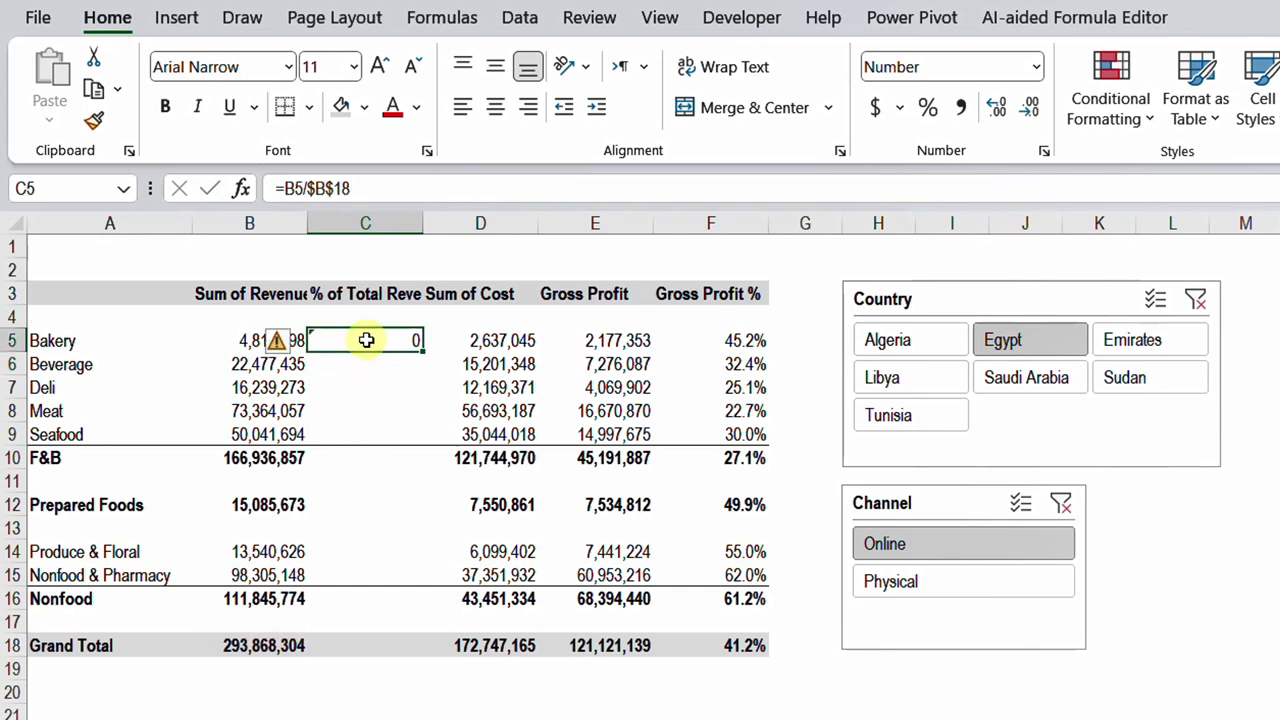
key("ctrl+c")
left_click_drag(368, 341, 366, 457)
left_click(363, 505, "ctrl")
left_click_drag(356, 552, 356, 600)
left_click(362, 641, "ctrl")
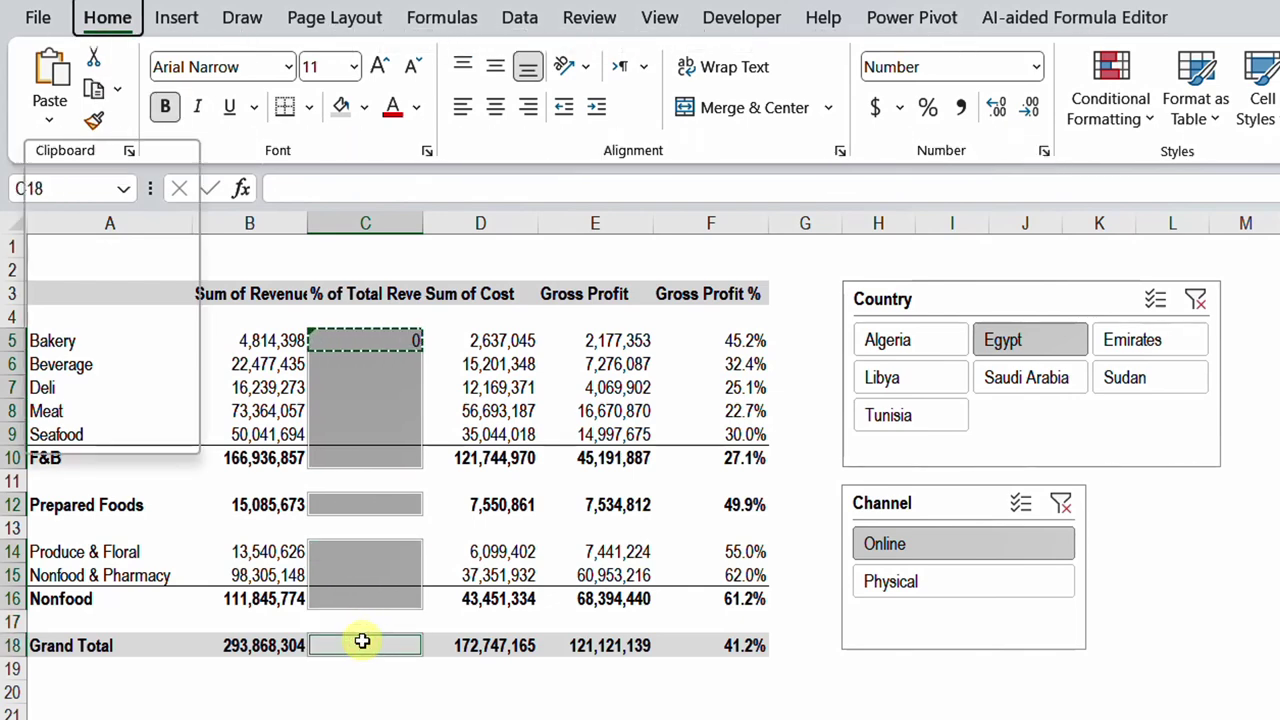
key("ctrl+v")
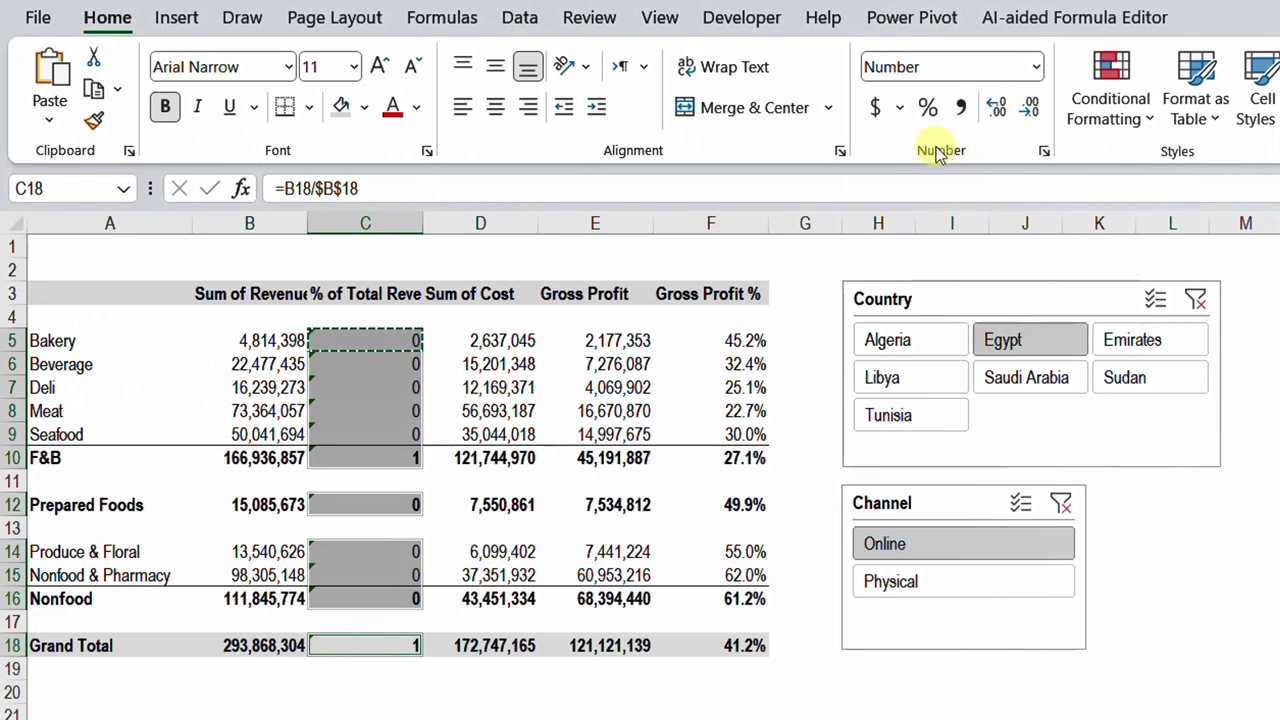
Step: Format the % of Total Revenue cells as percentages with one decimal
left_click(928, 107)
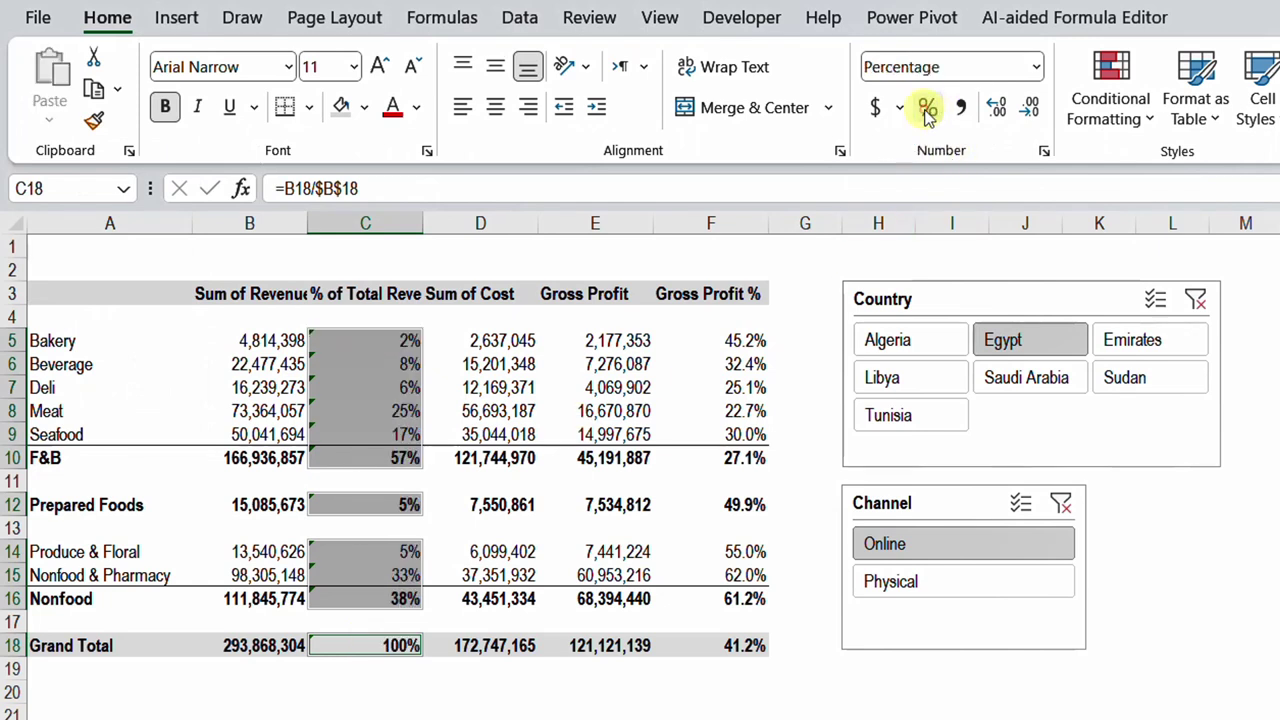
left_click(996, 107)
left_click_drag(351, 340, 368, 645)
left_click(292, 343)
left_click(345, 471)
left_click(365, 387)
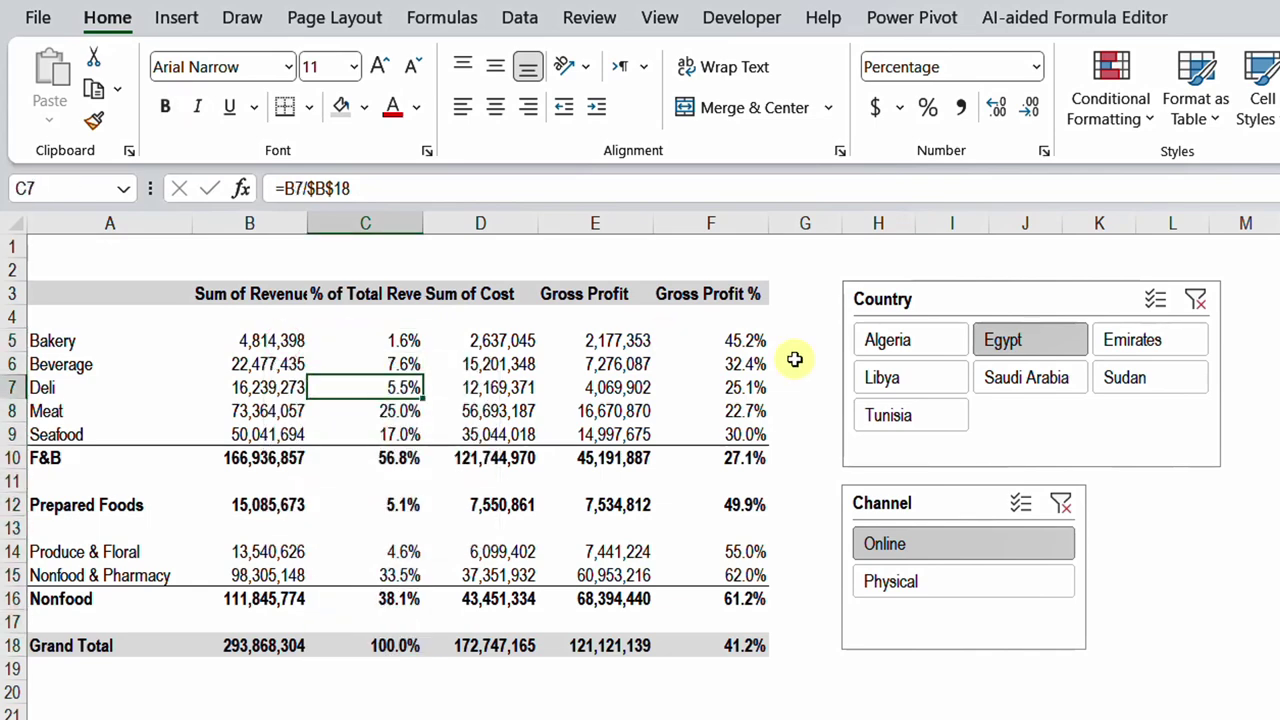
Step: Filter the report by Algeria, Libya and Emirates in turn, and clear the Country filter
left_click(924, 344)
left_click(921, 370)
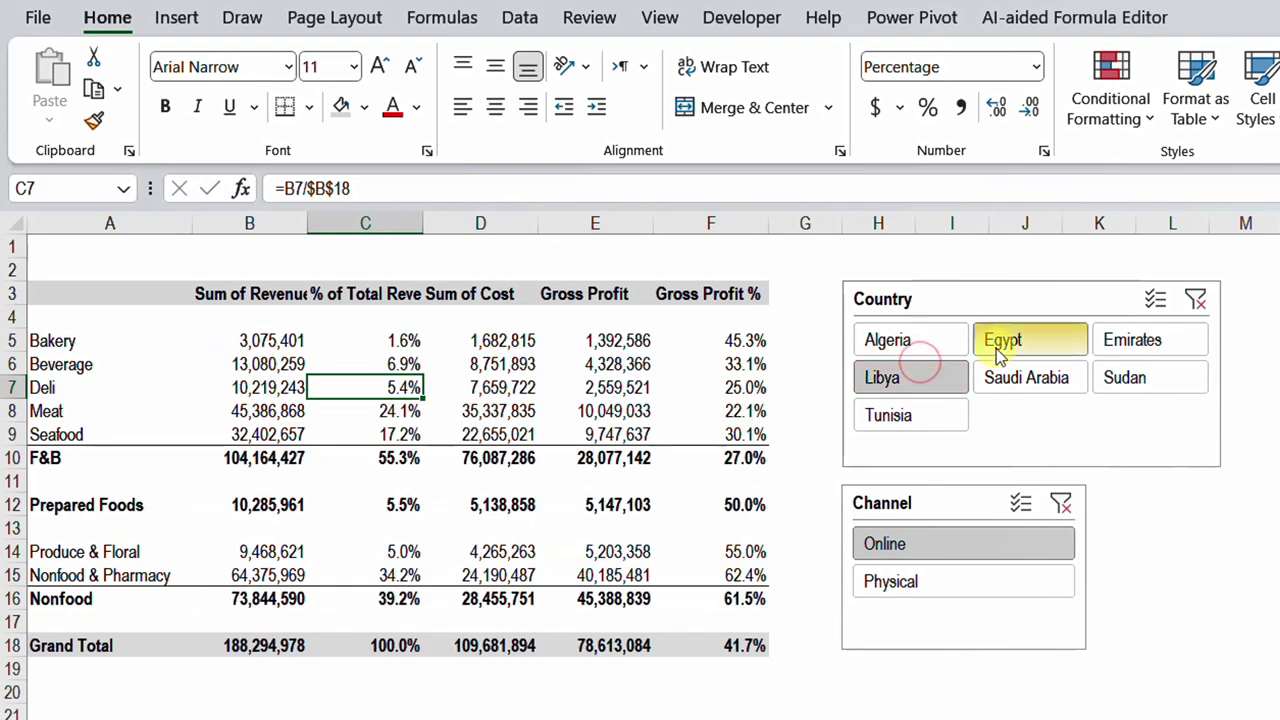
left_click(1137, 340)
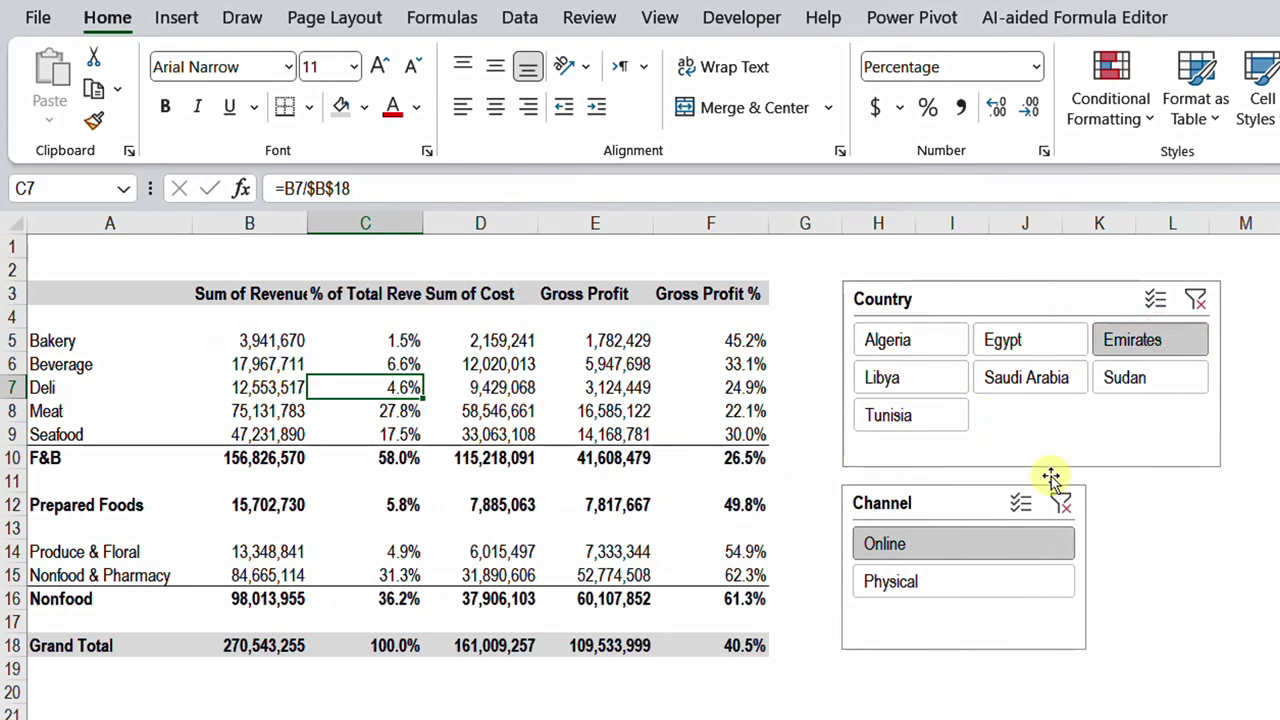
left_click(1196, 299)
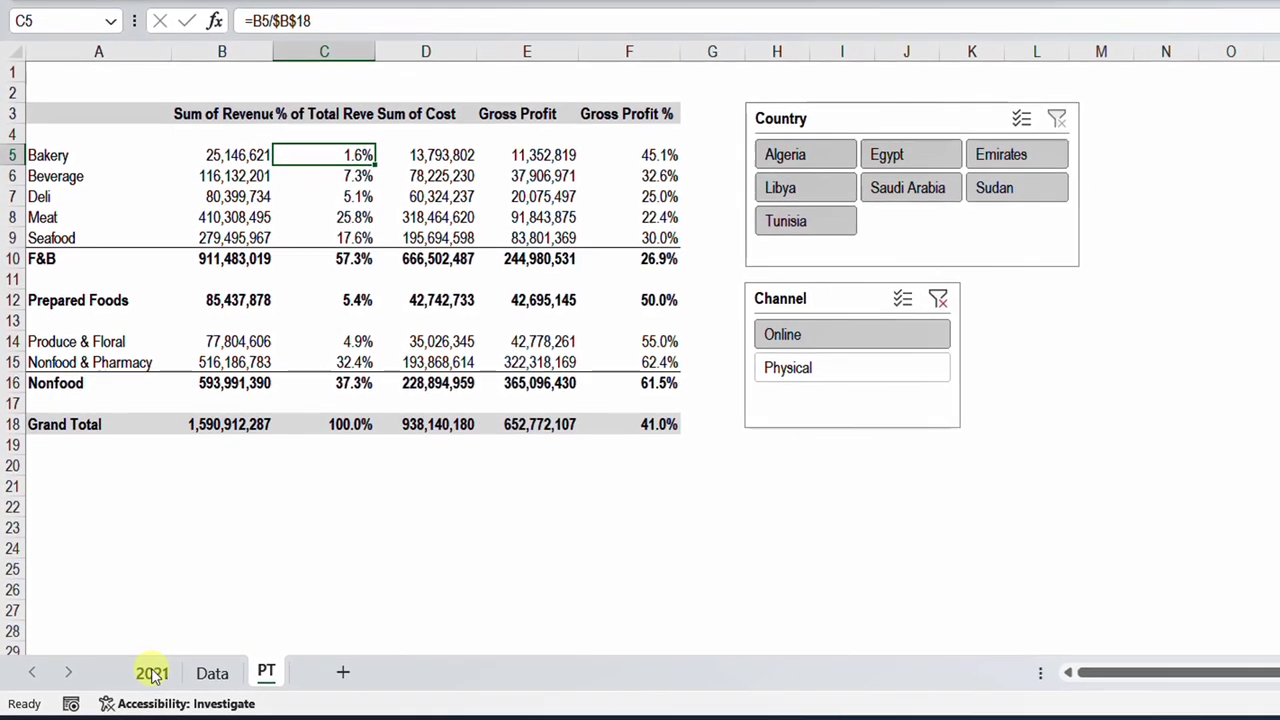
Step: Copy all data rows below the header on the 2021 sheet, from A2 to the last row of column G
left_click(152, 673)
left_click(56, 92)
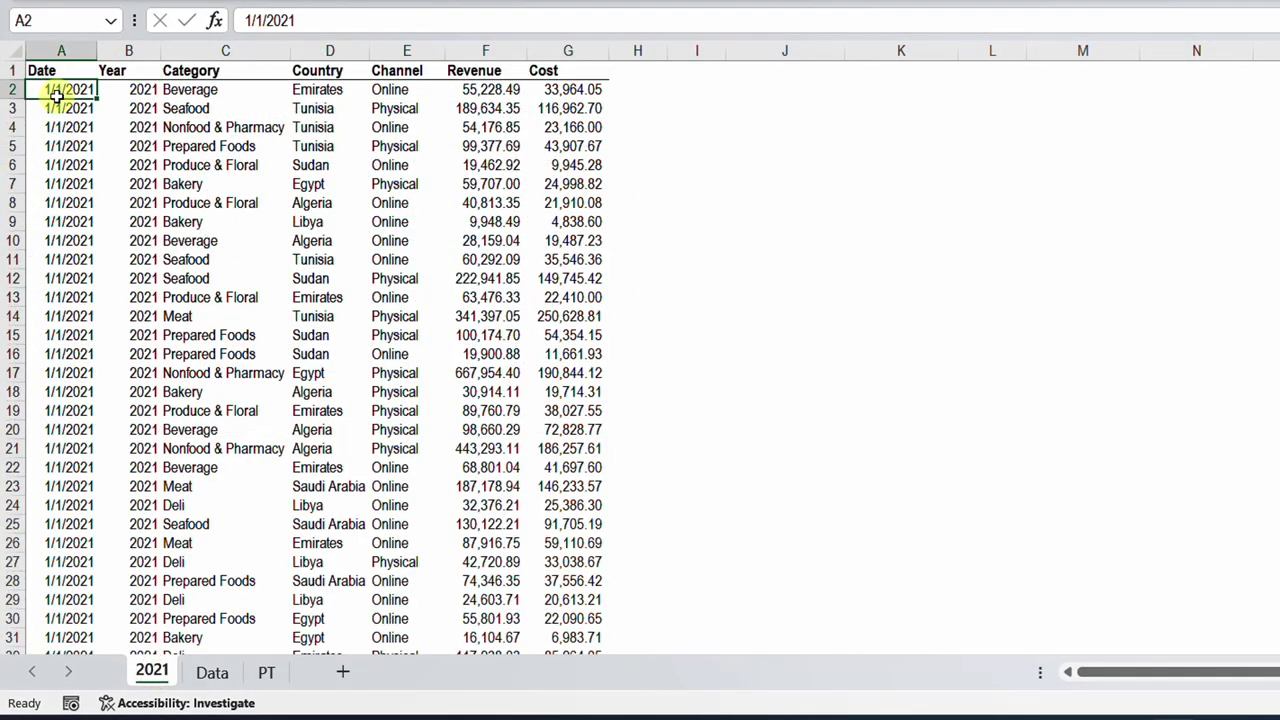
key("ctrl+shift+Right")
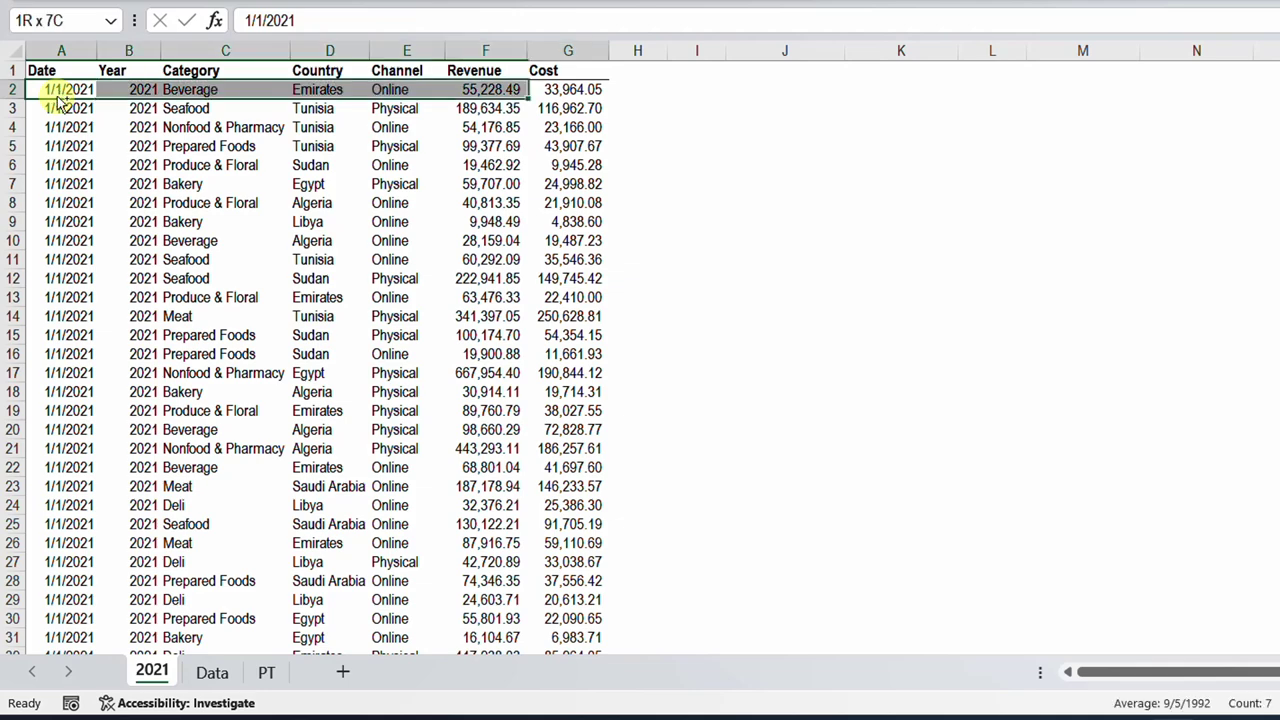
key("ctrl+shift+Down")
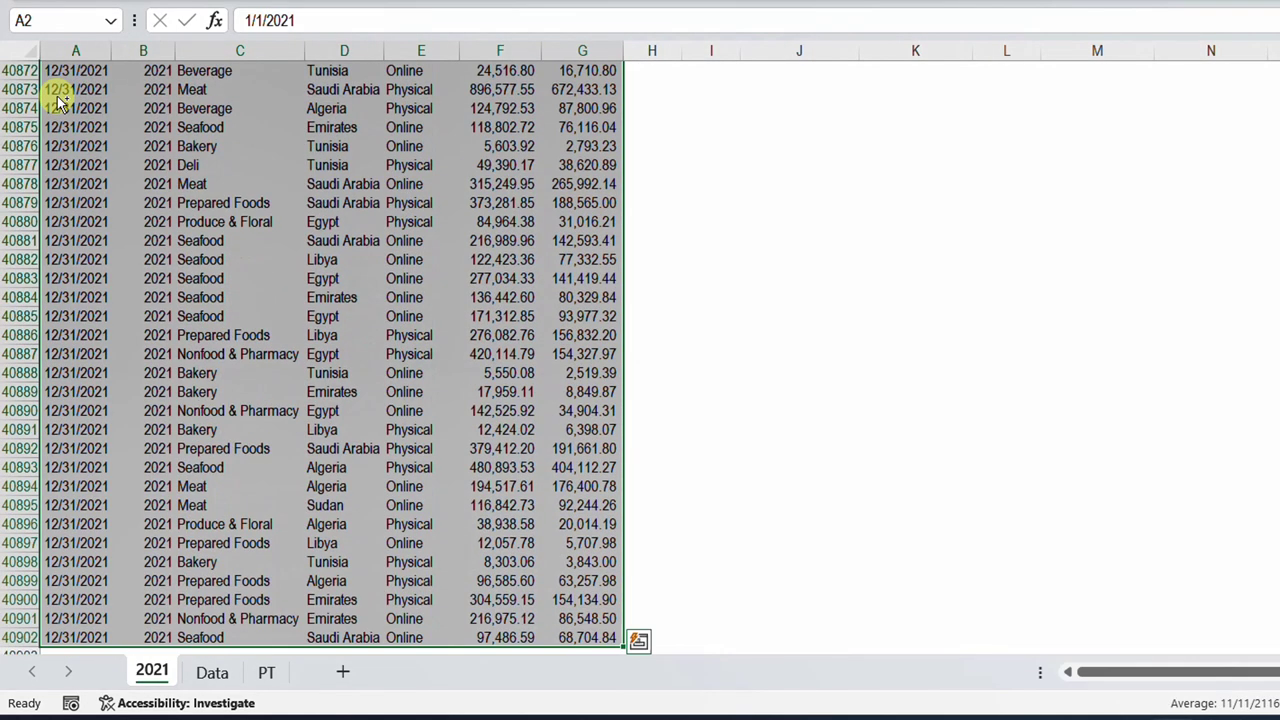
key("ctrl+c")
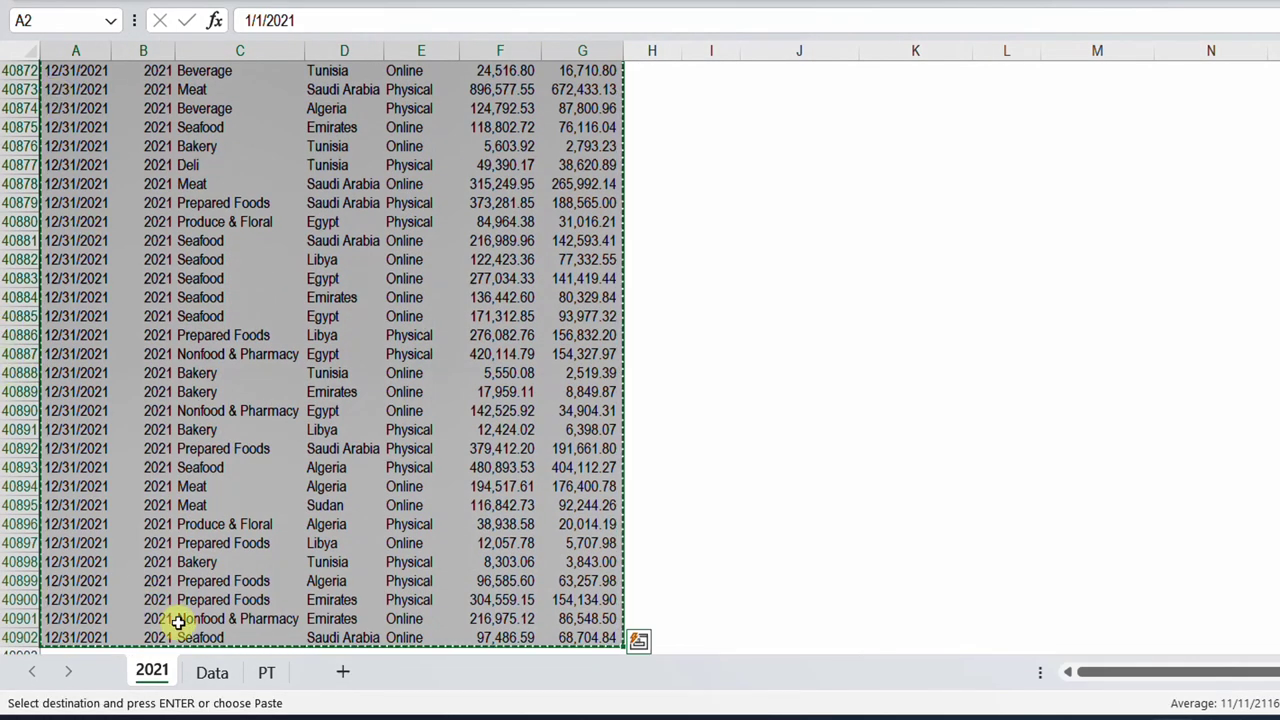
Step: Append the copied 2021 rows to the table on the Data sheet, starting in the first empty row at A40861
left_click(213, 672)
left_click(78, 297)
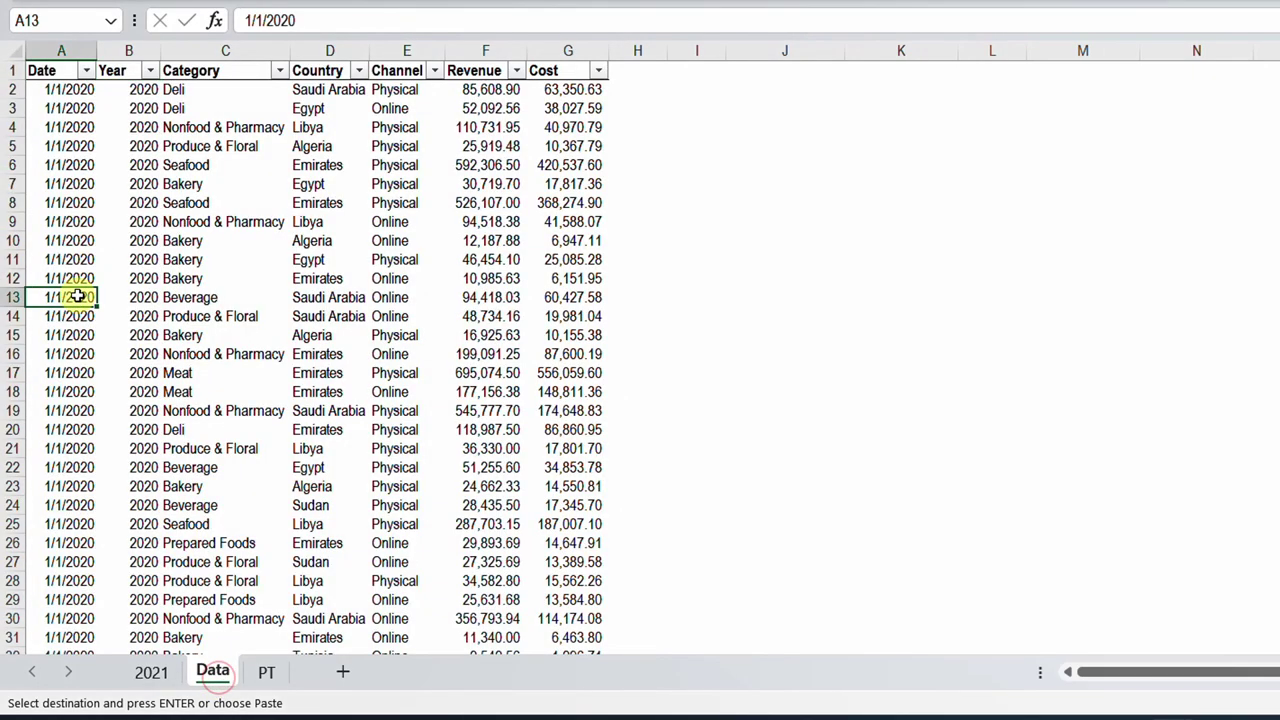
key("ctrl+Down")
key("Down")
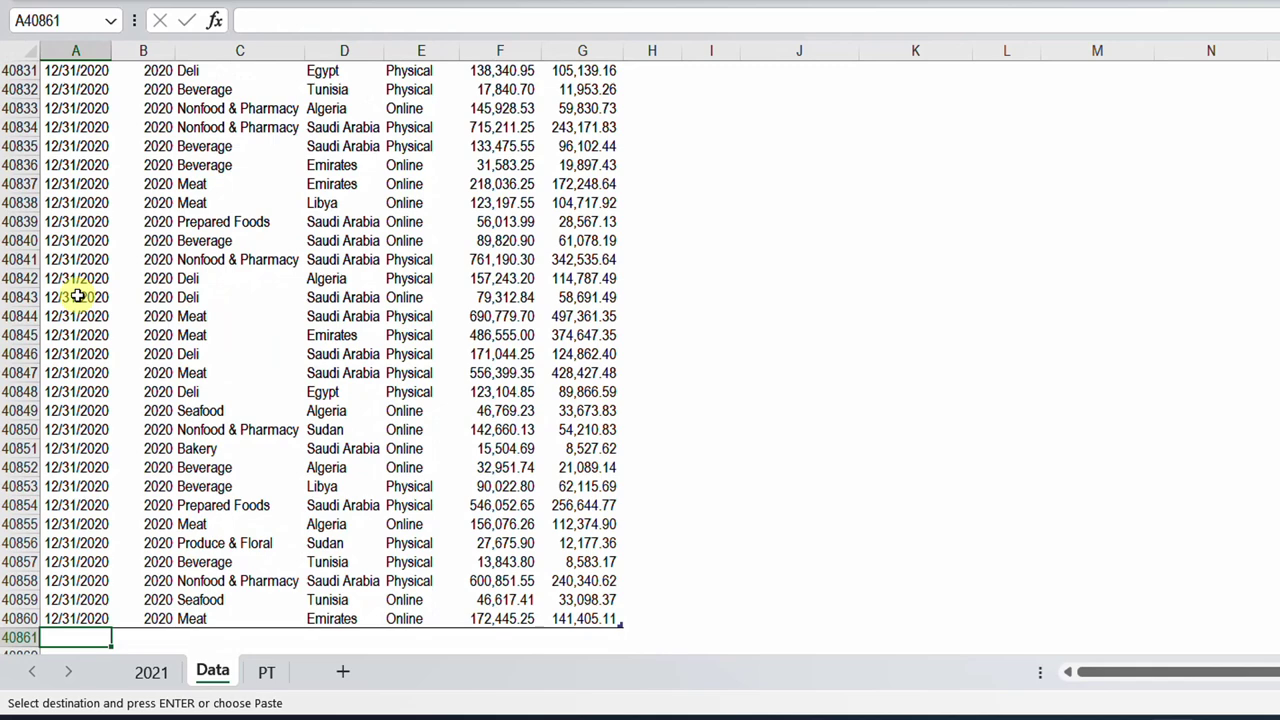
key("ctrl+v")
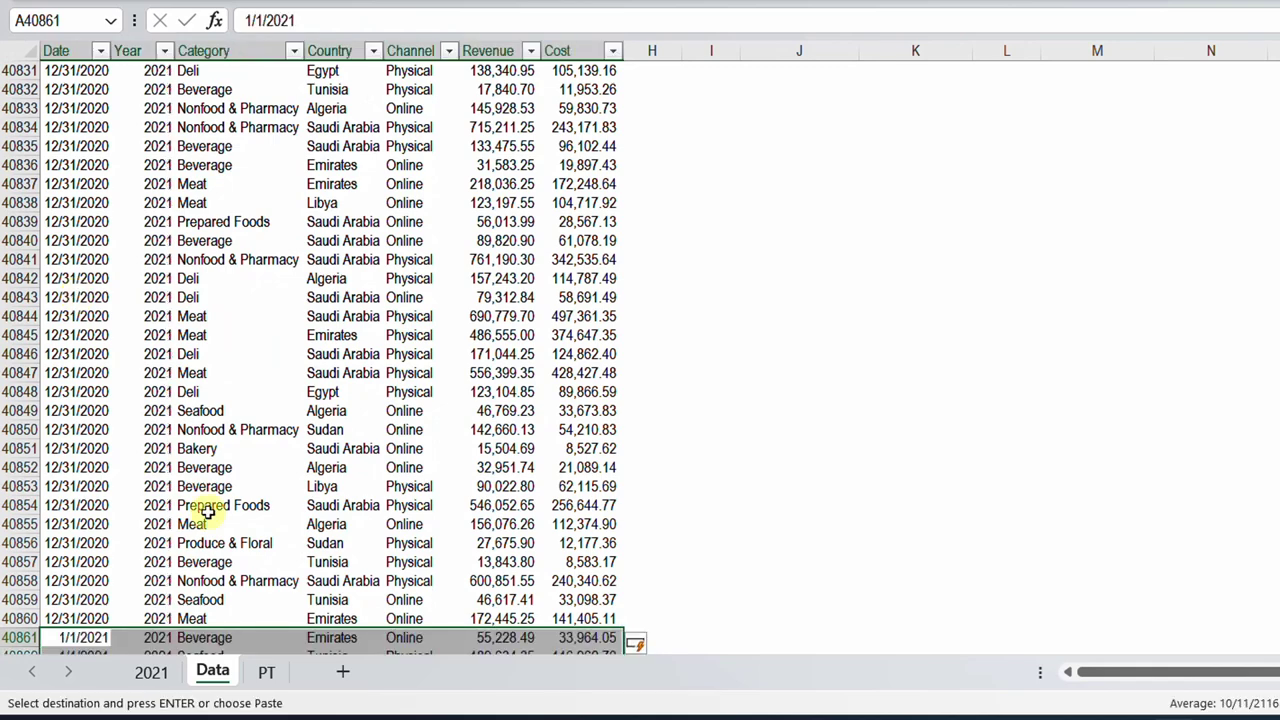
left_click(211, 528)
scroll(211, 528, "down", 2)
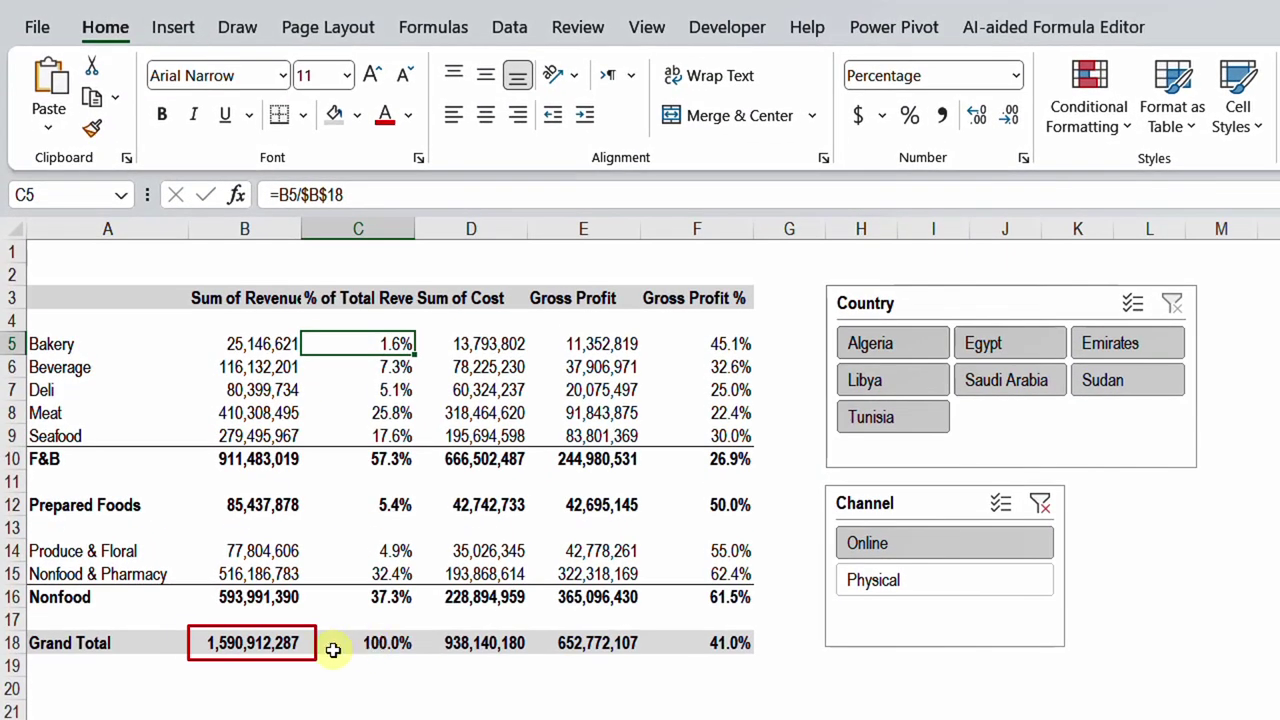
Step: Clear the Channel filter on the PT report and inspect the revenue and cost grand totals in B18 and D18
left_click(1041, 503)
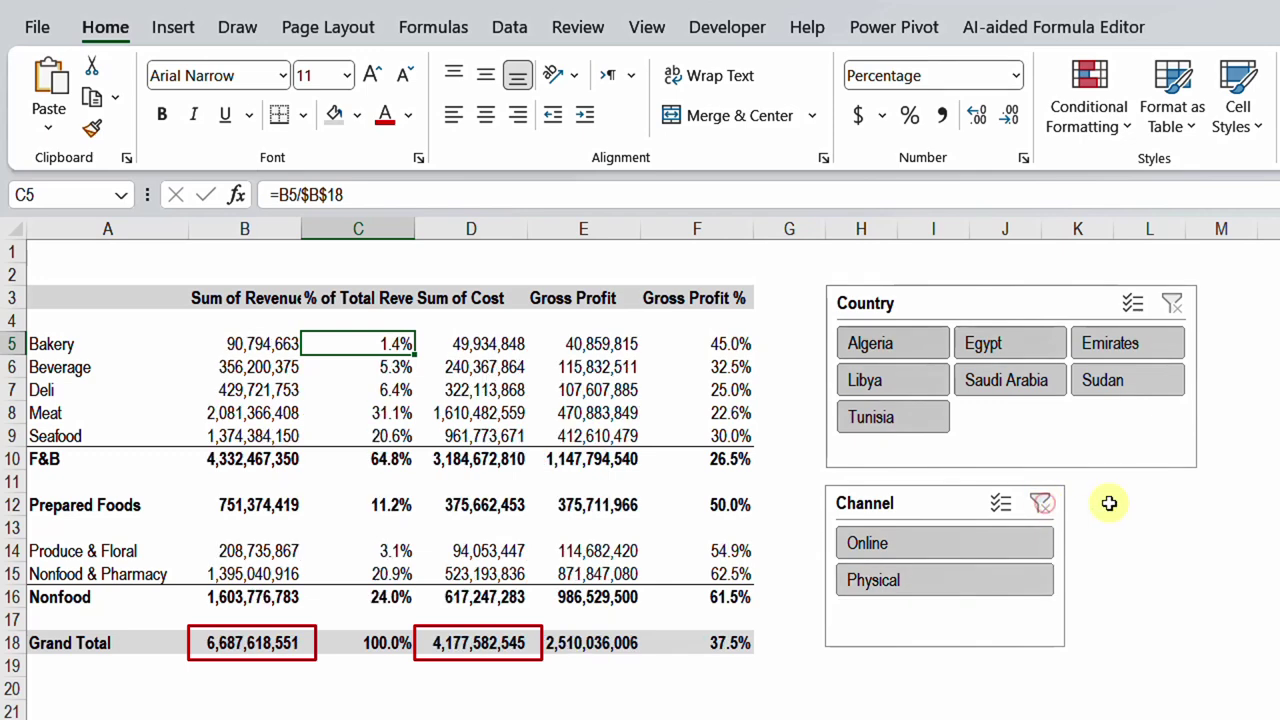
left_click(262, 643)
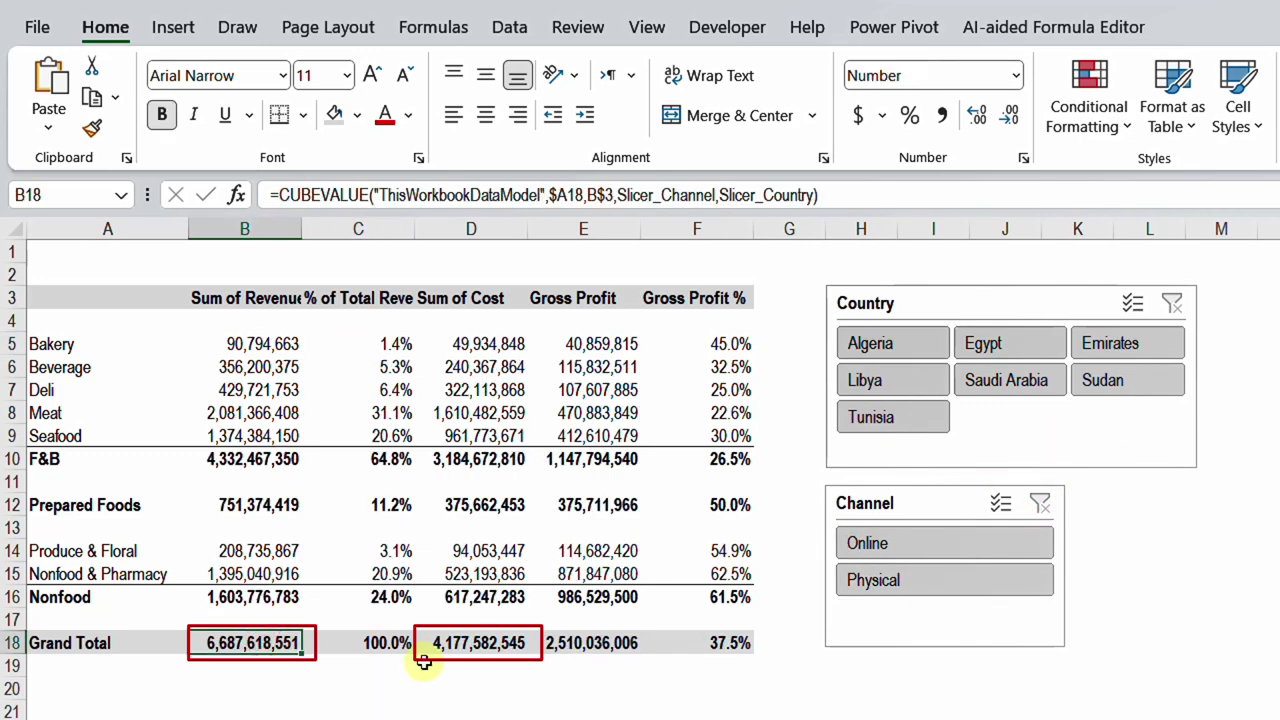
left_click(485, 645)
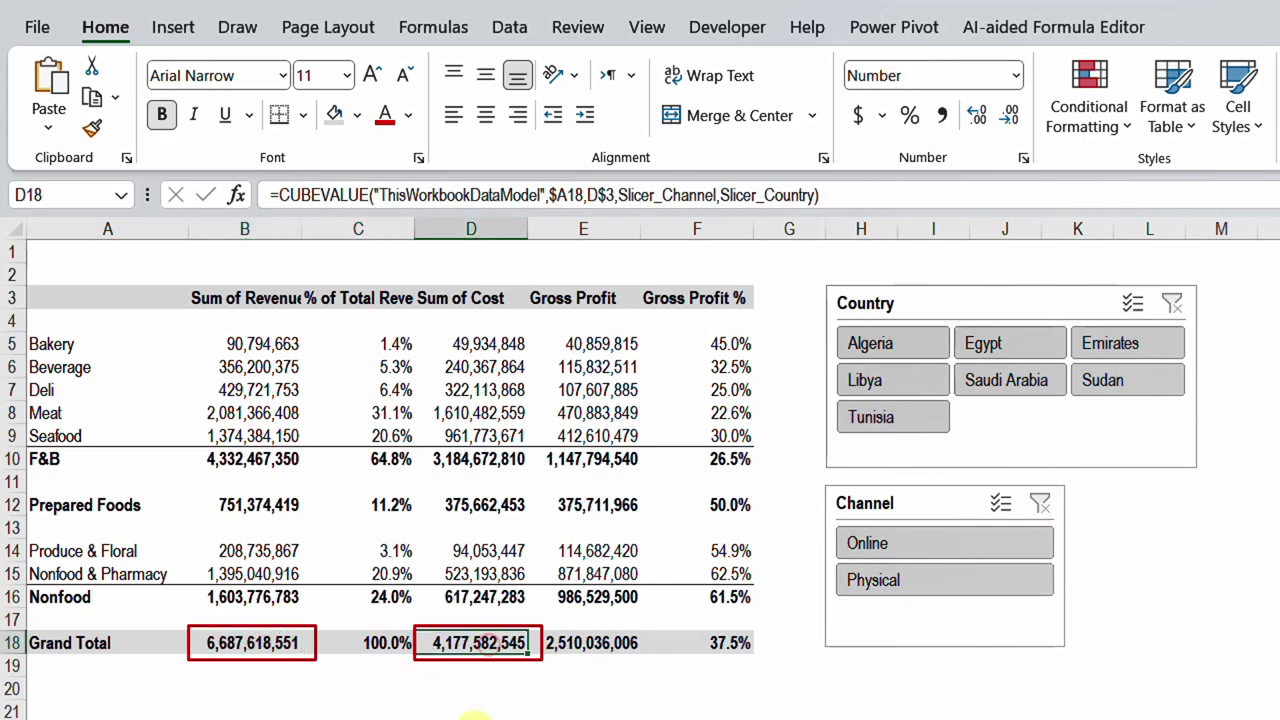
Step: Refresh all workbook data so the report includes the 2021 rows, and check the grand totals in B18 and D18
left_click(509, 27)
left_click(464, 90)
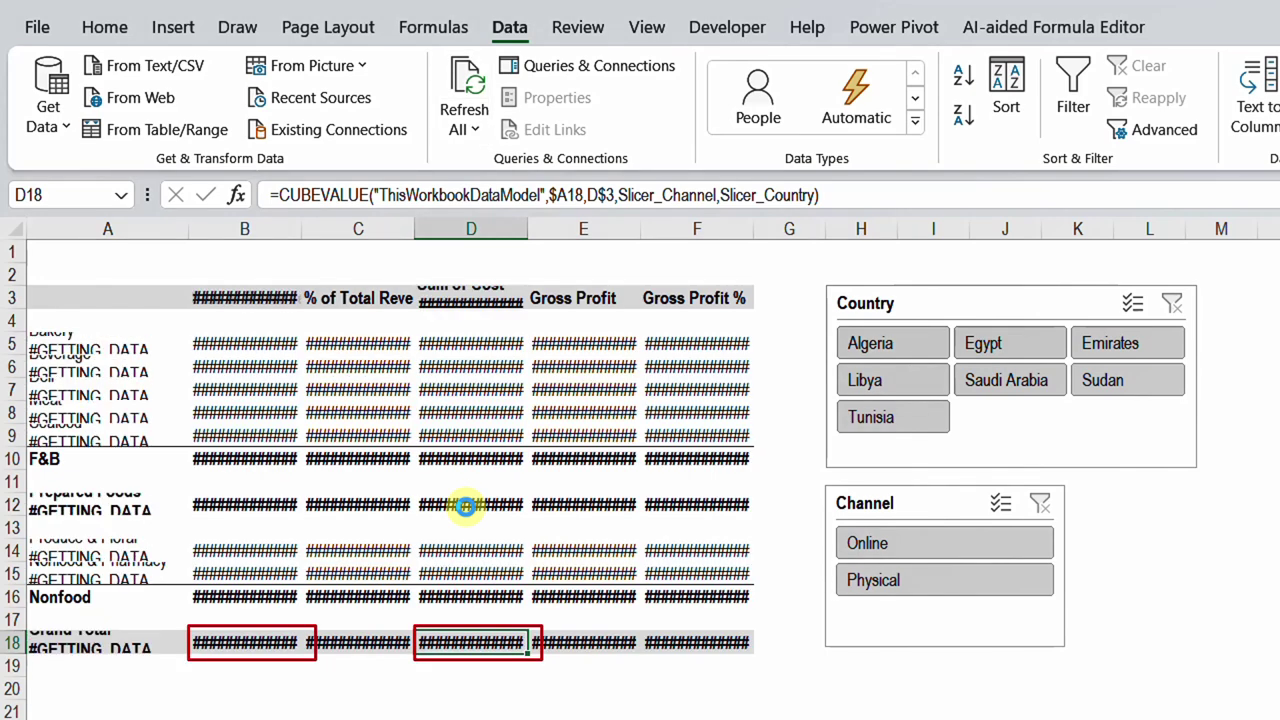
left_click(257, 642)
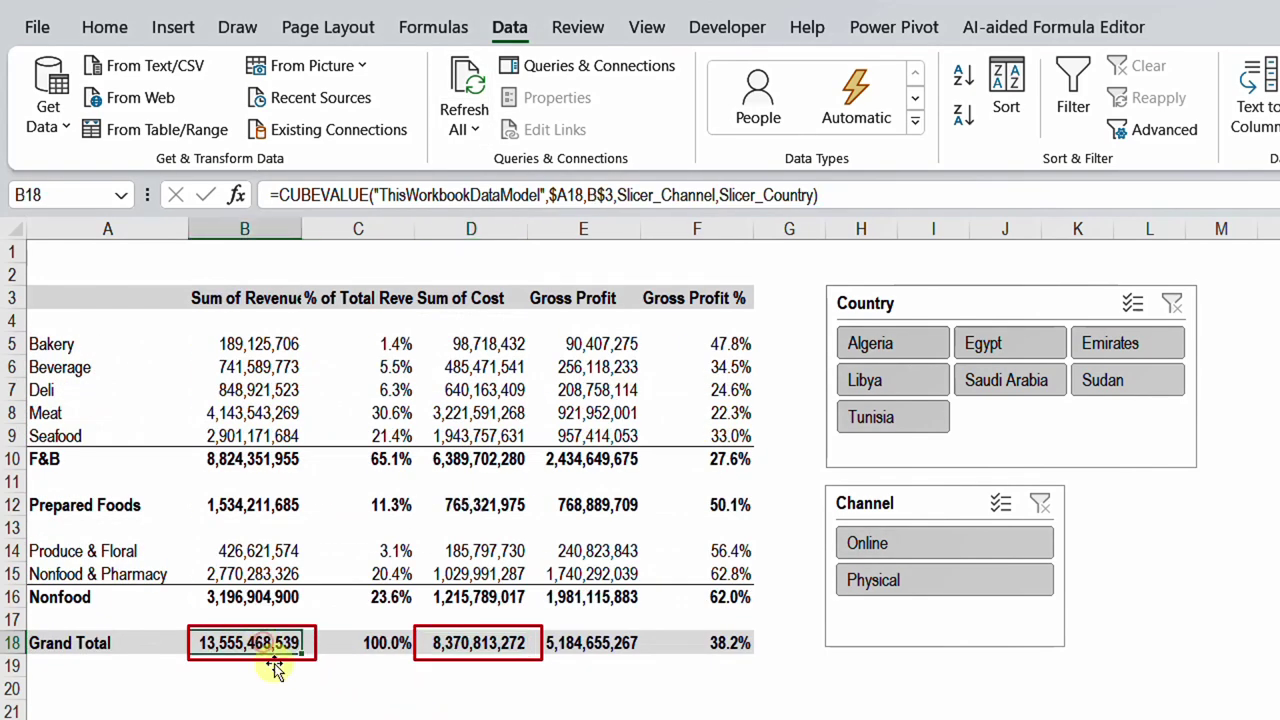
left_click(456, 646)
Step: Filter the refreshed report to Saudi Arabia, clear the Country filter, and switch the Channel filter from Online to Physical
left_click(1006, 380)
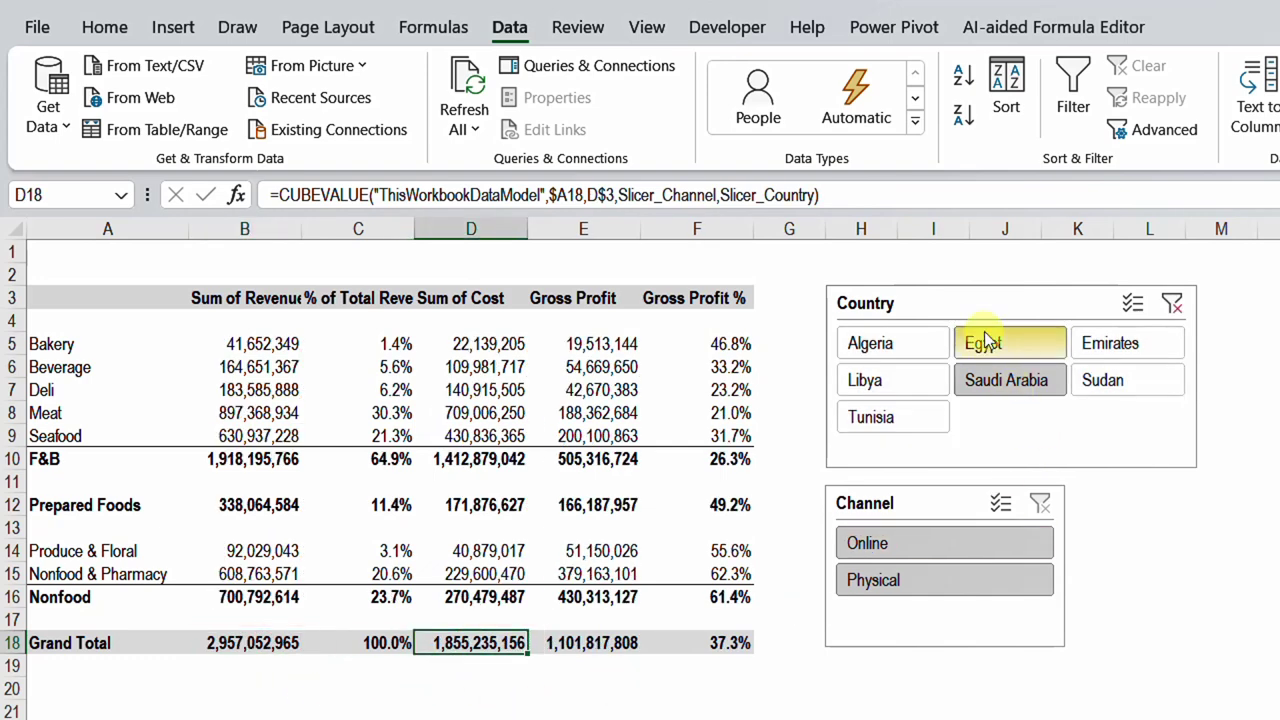
left_click(1172, 306)
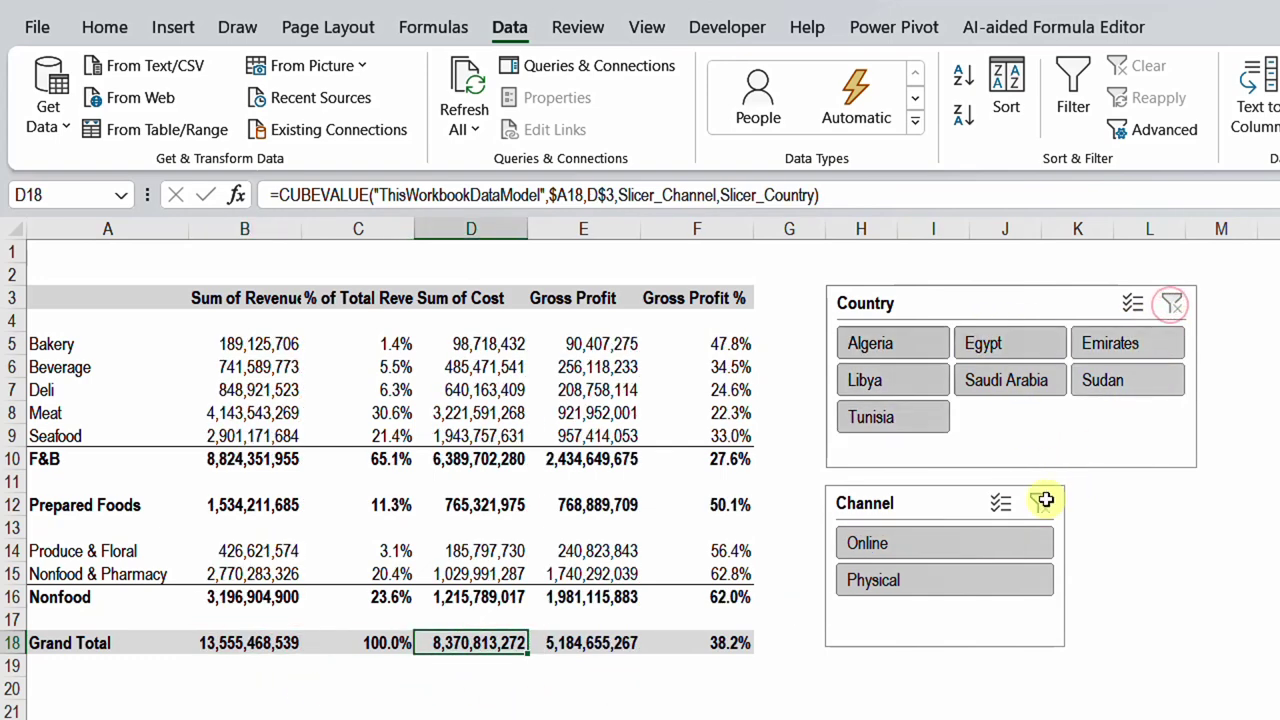
left_click(934, 548)
left_click(937, 580)
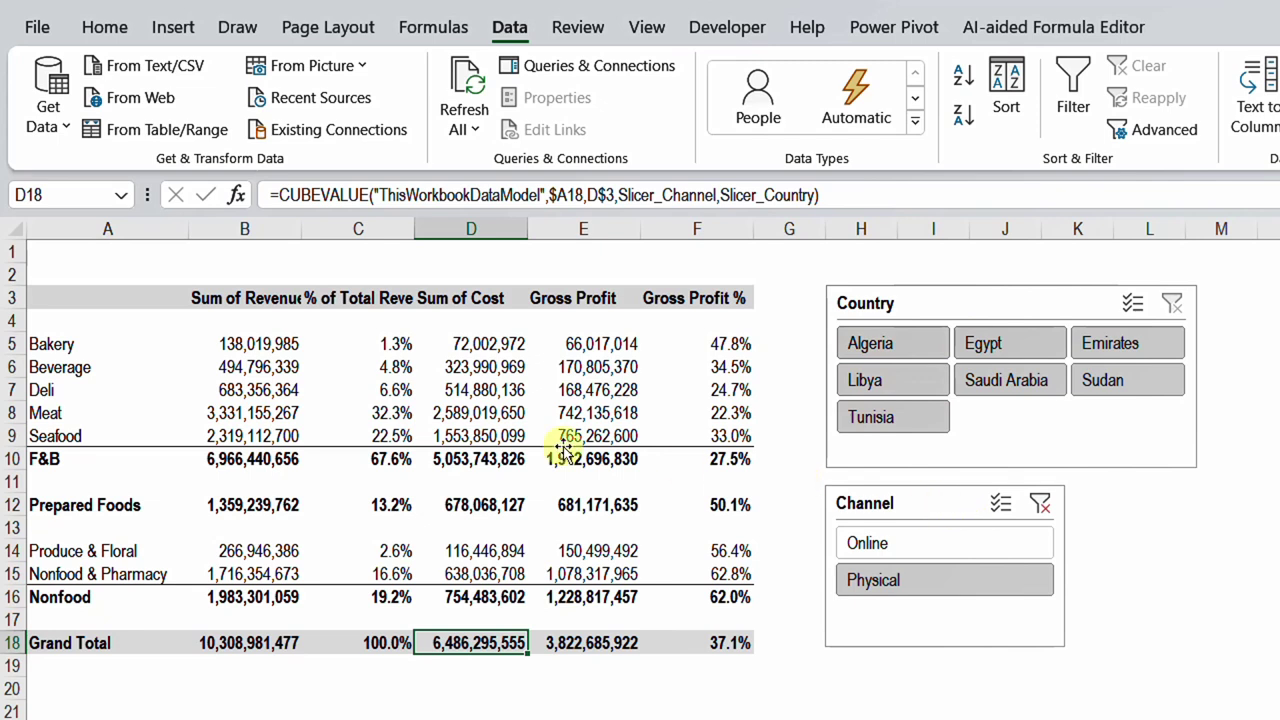
Step: Examine the cube formula behind the Bakery revenue in B5
left_click(262, 344)
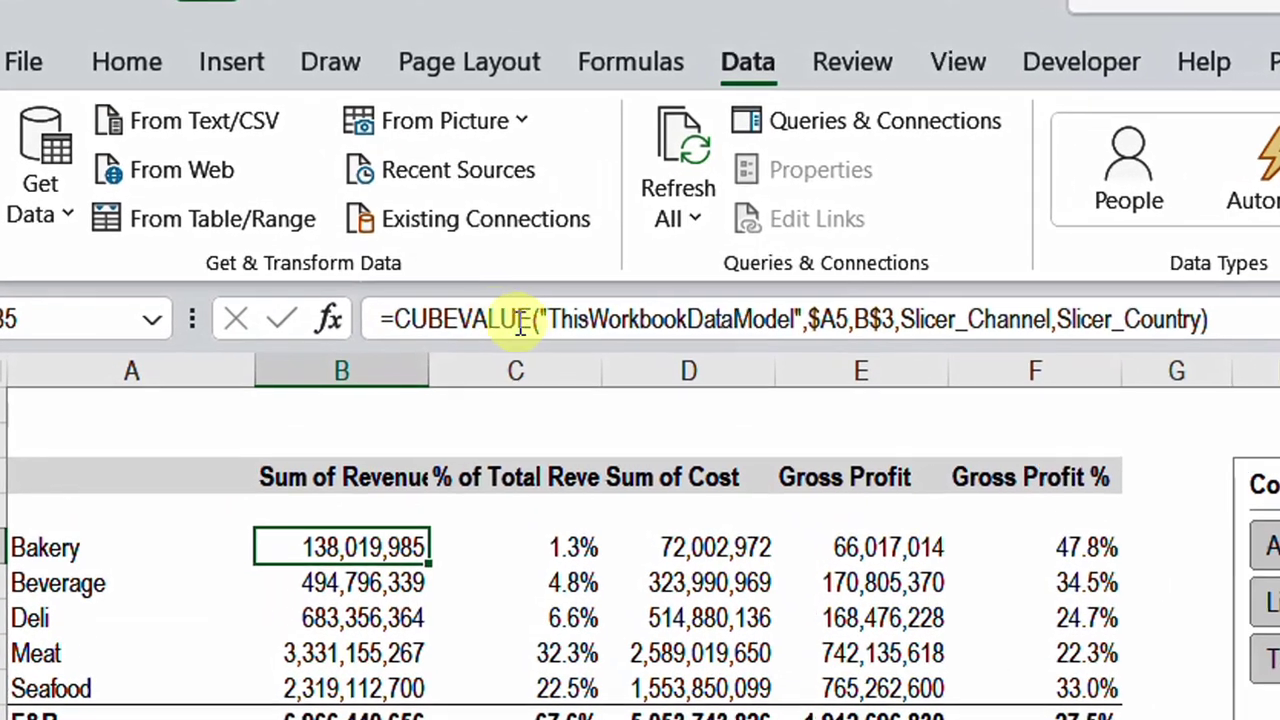
Step: Inspect the connection, member expression and slicer arguments inside the CUBEVALUE formula in B5
left_click(519, 304)
left_click_drag(543, 320, 796, 318)
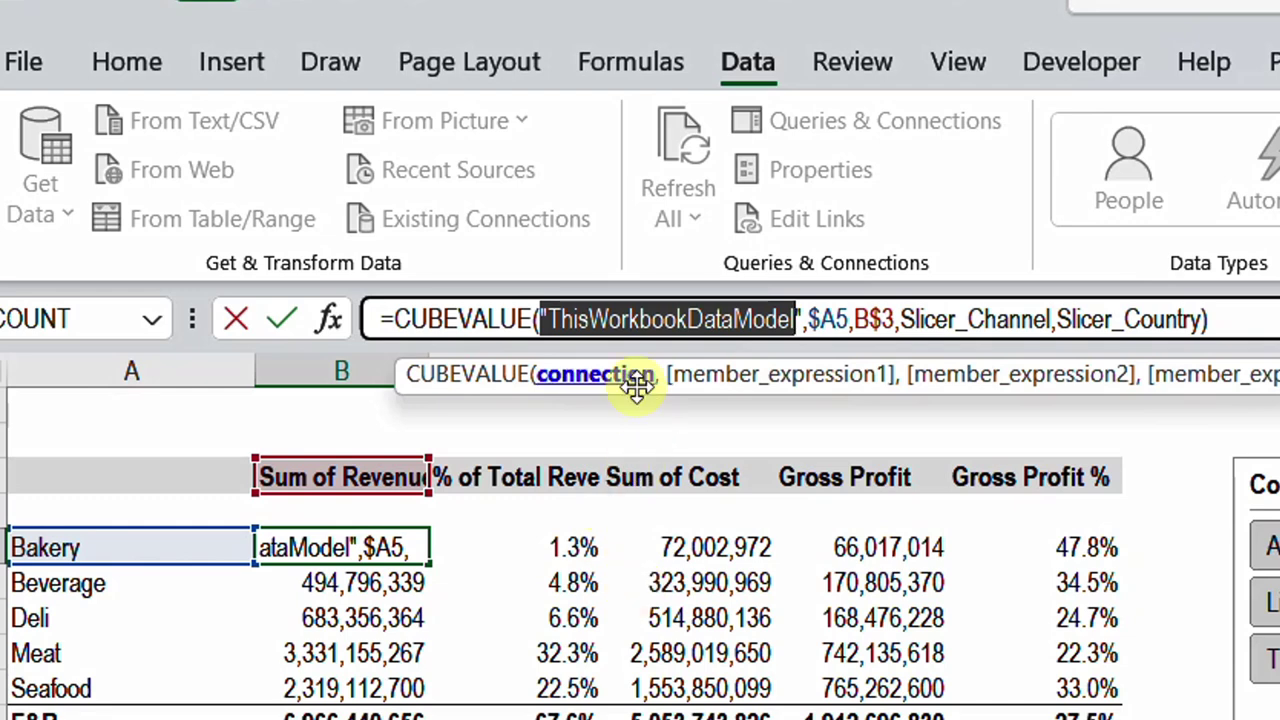
left_click(745, 372)
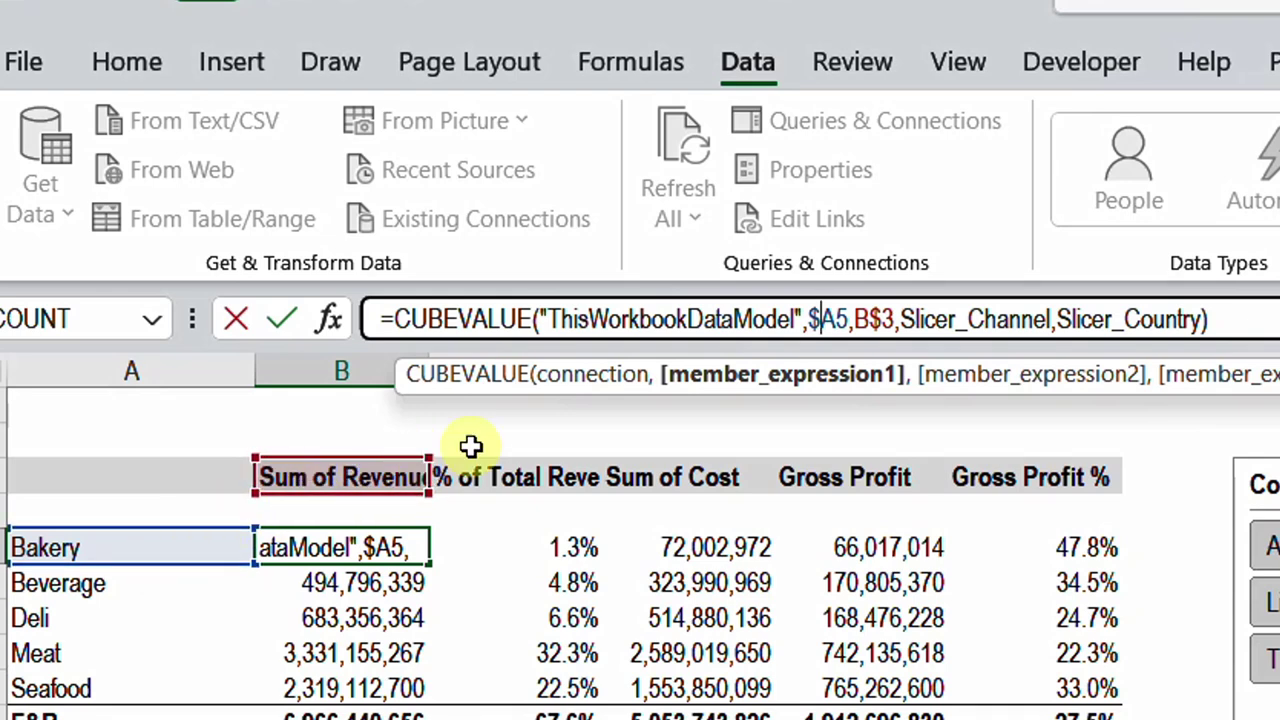
left_click(906, 320)
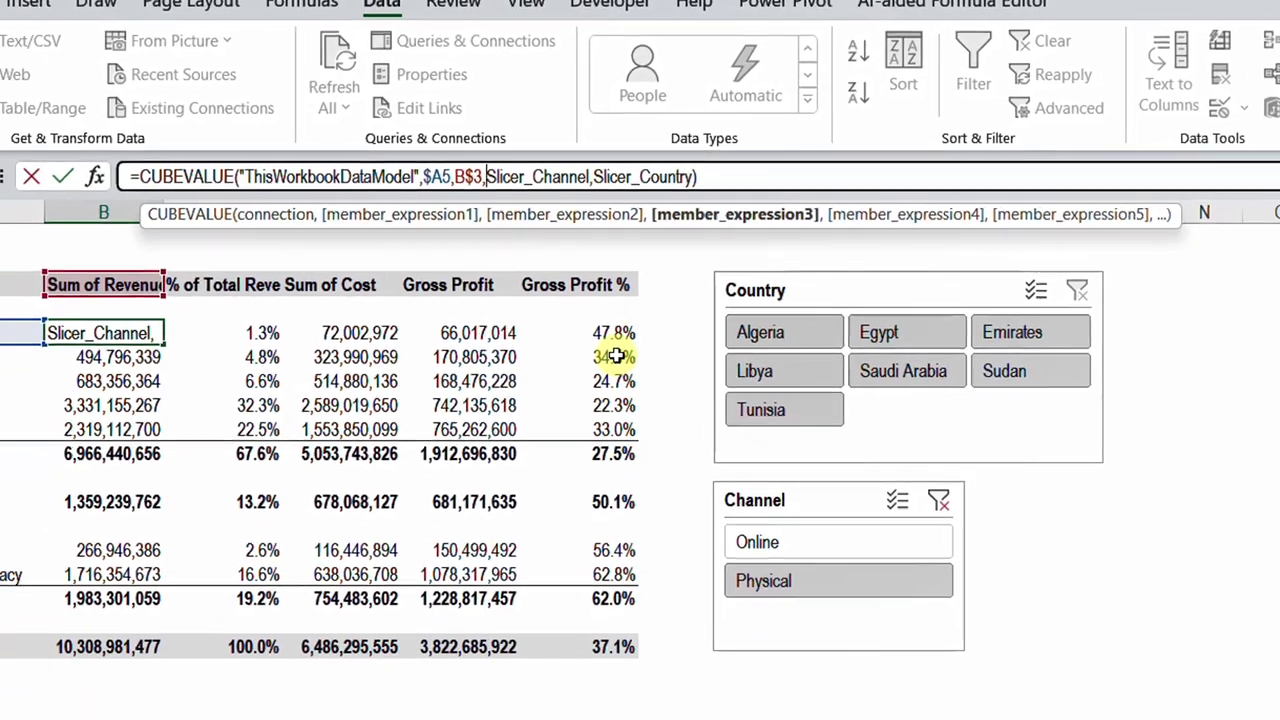
key("Escape")
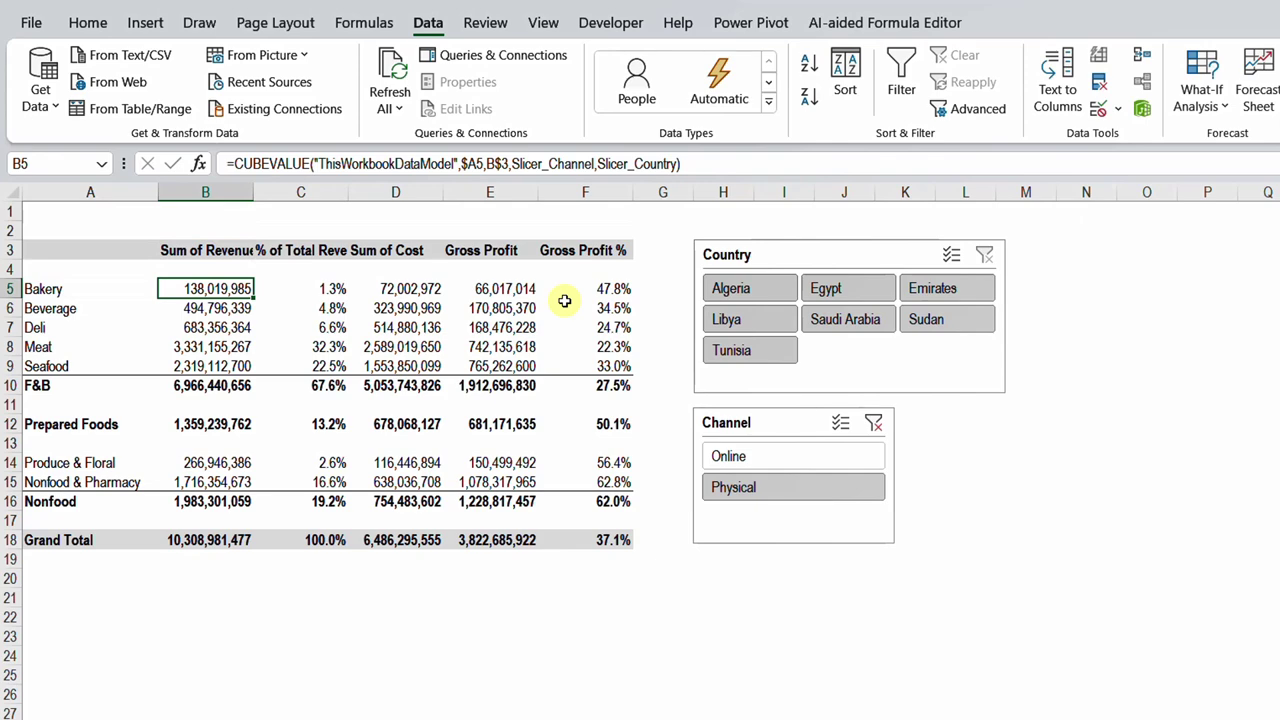
Step: Insert a Year slicer from the workbook's Data Model and place it below the Country slicer, beside the Channel slicer
left_click(140, 22)
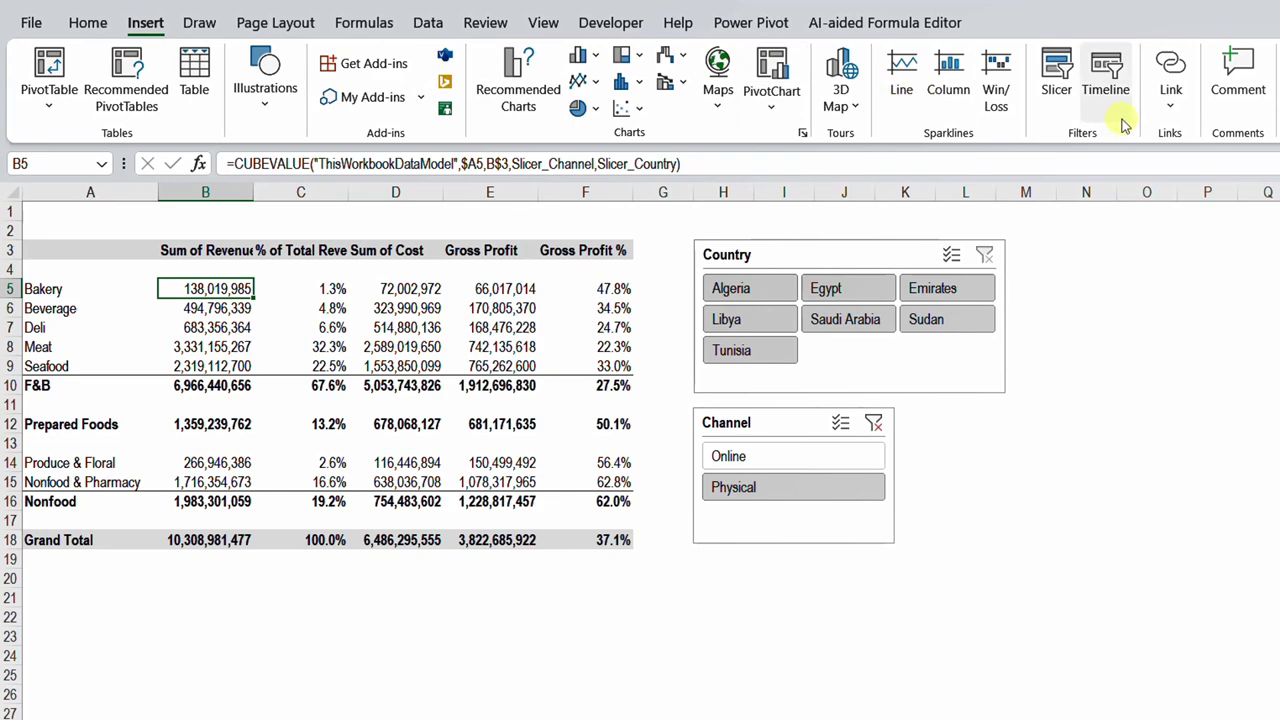
left_click(1057, 75)
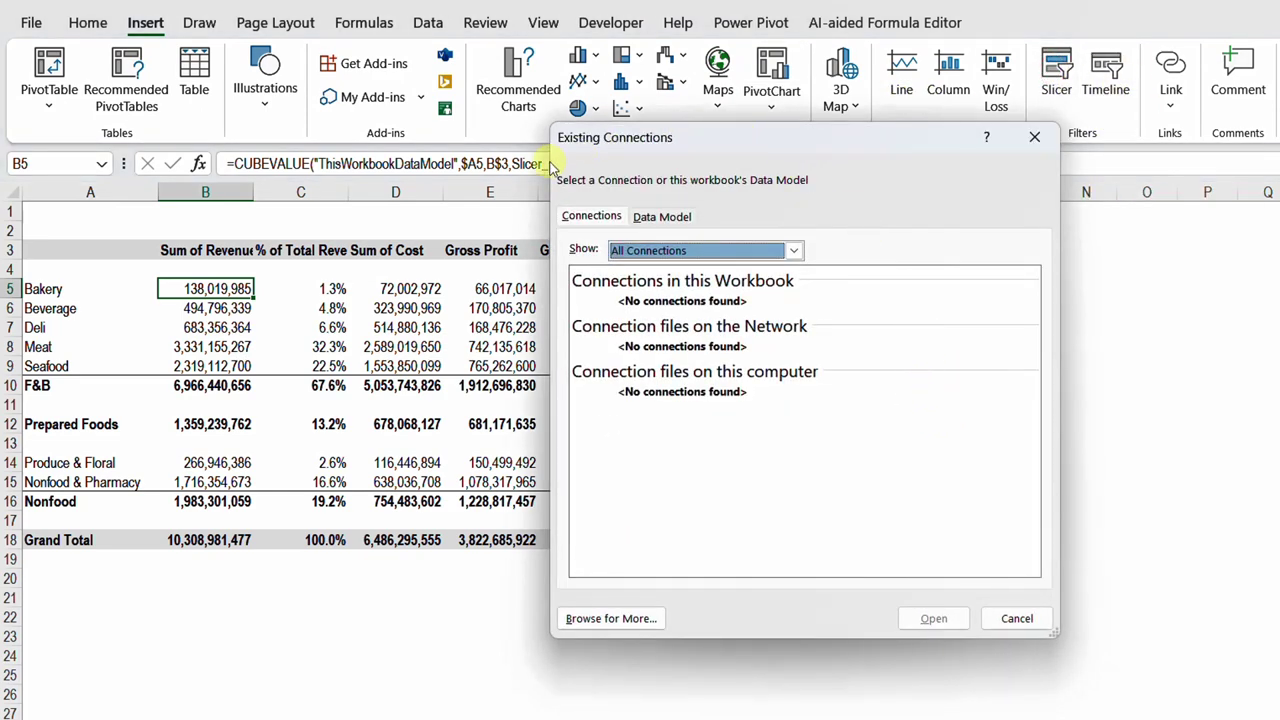
left_click(665, 219)
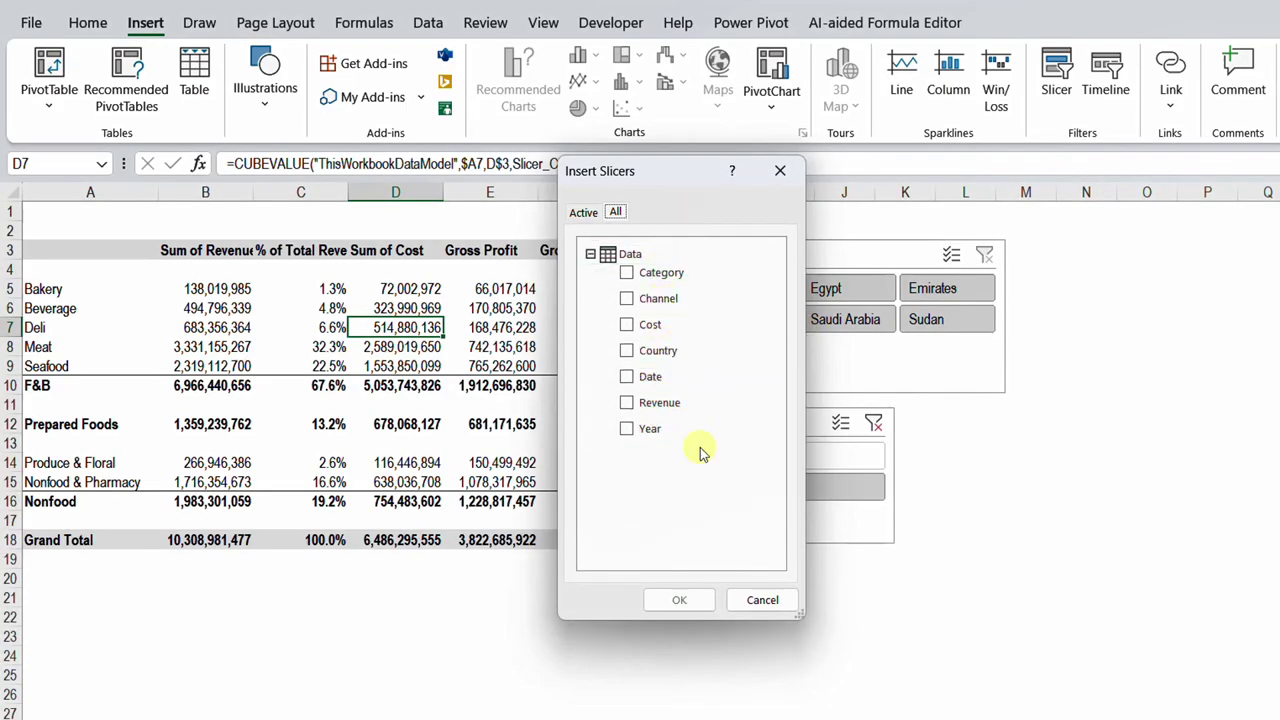
left_click(626, 430)
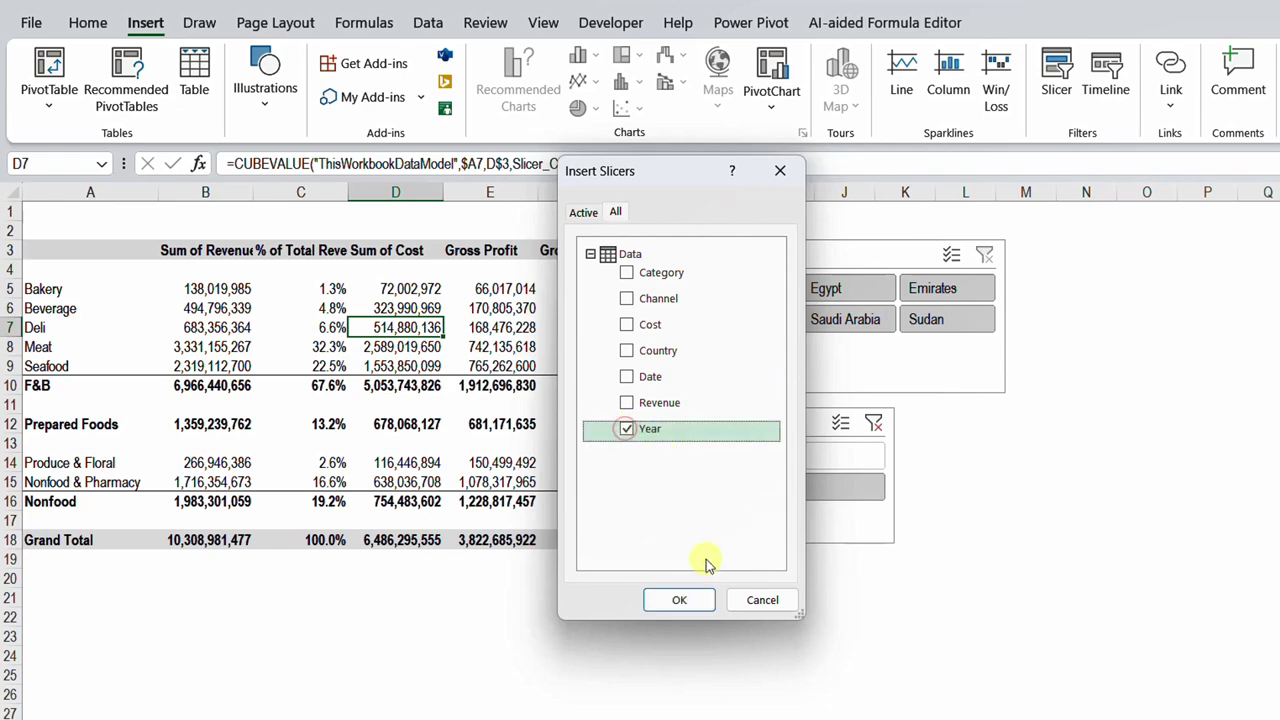
left_click(690, 600)
left_click_drag(776, 400, 978, 458)
Step: Switch the new Year slicer between 2020 and 2021, ending on 2021, and check the Bakery revenue formula in B5
left_click(975, 455)
left_click(972, 484)
left_click(972, 455)
left_click(970, 485)
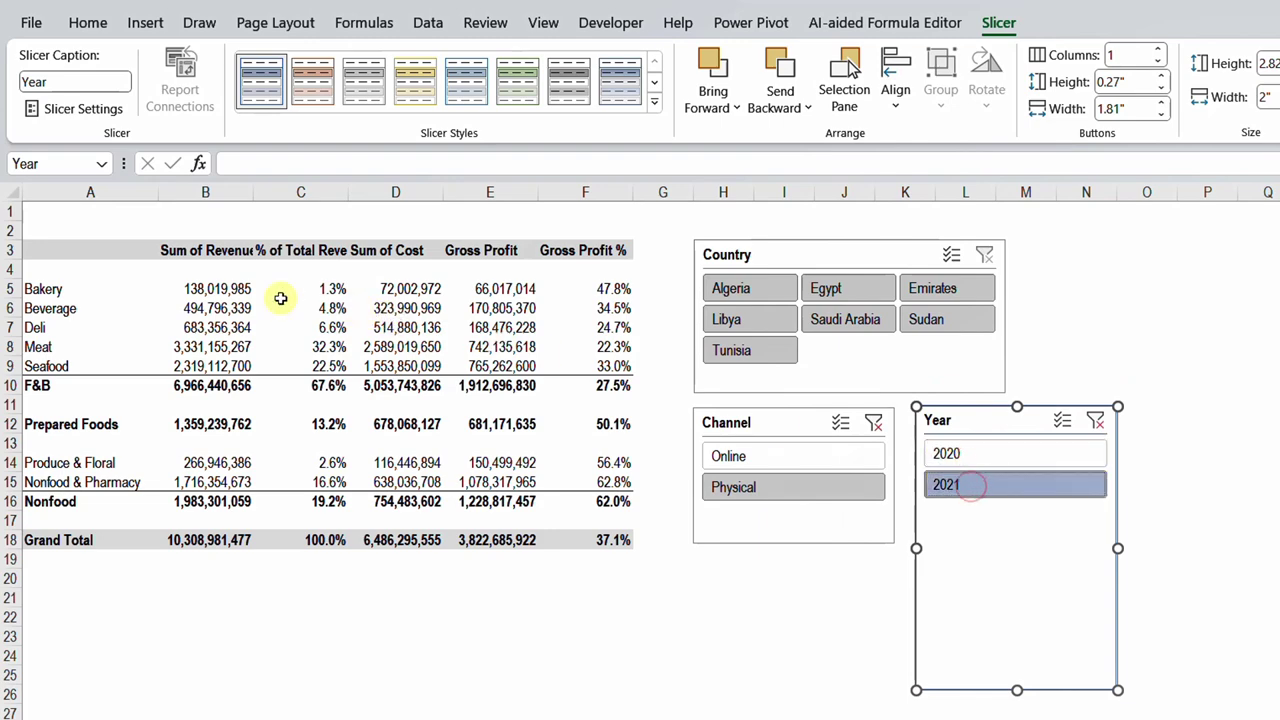
left_click(216, 292)
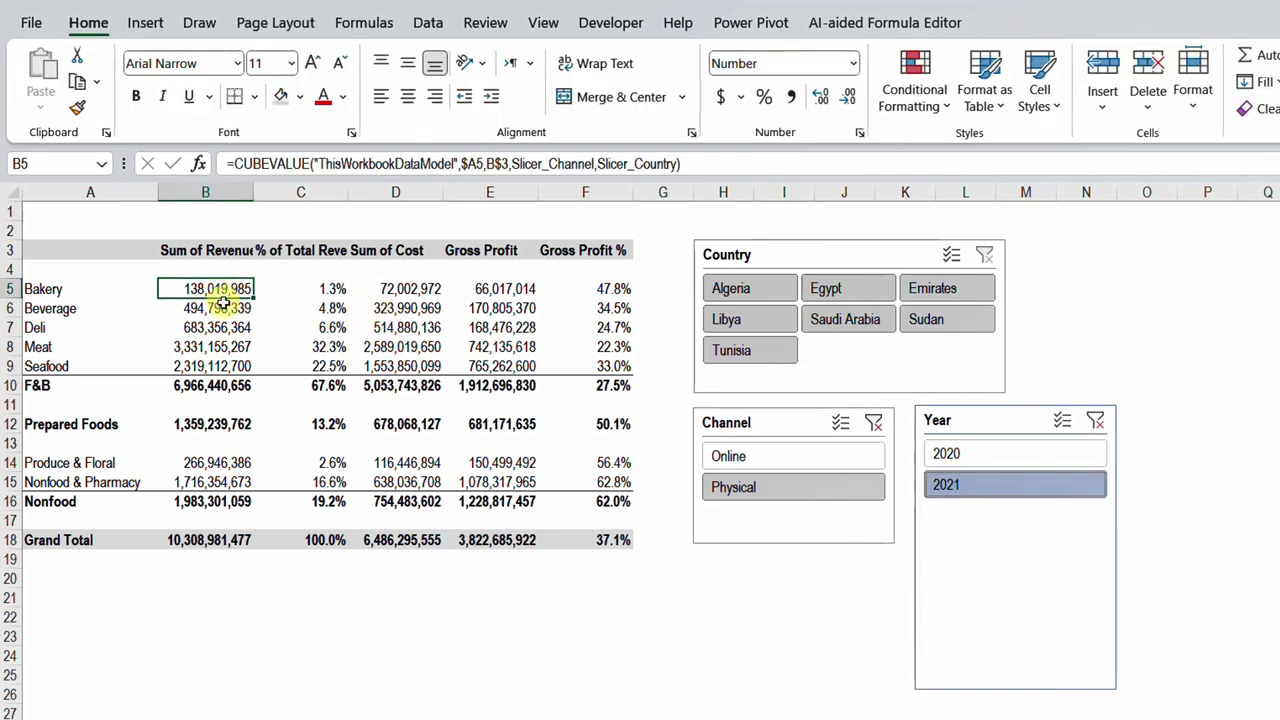
Step: Look up the name to use in formulas in the Year slicer's settings
left_click(985, 418)
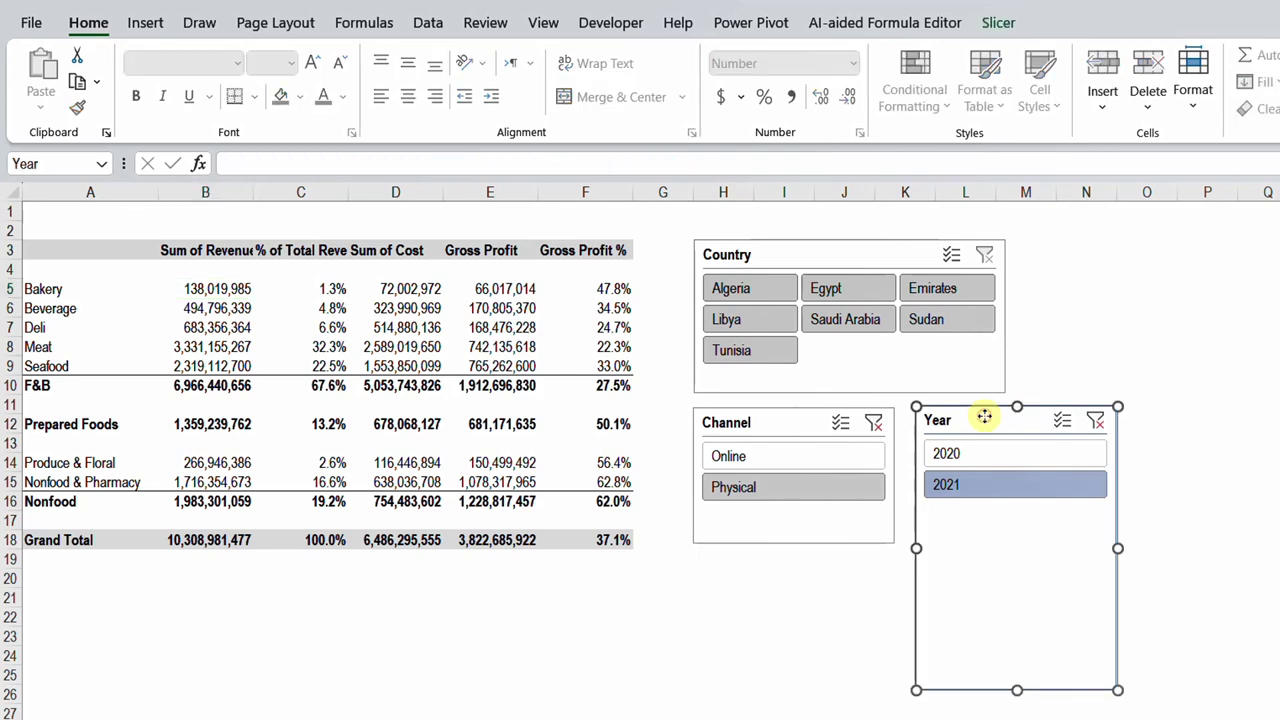
left_click(996, 23)
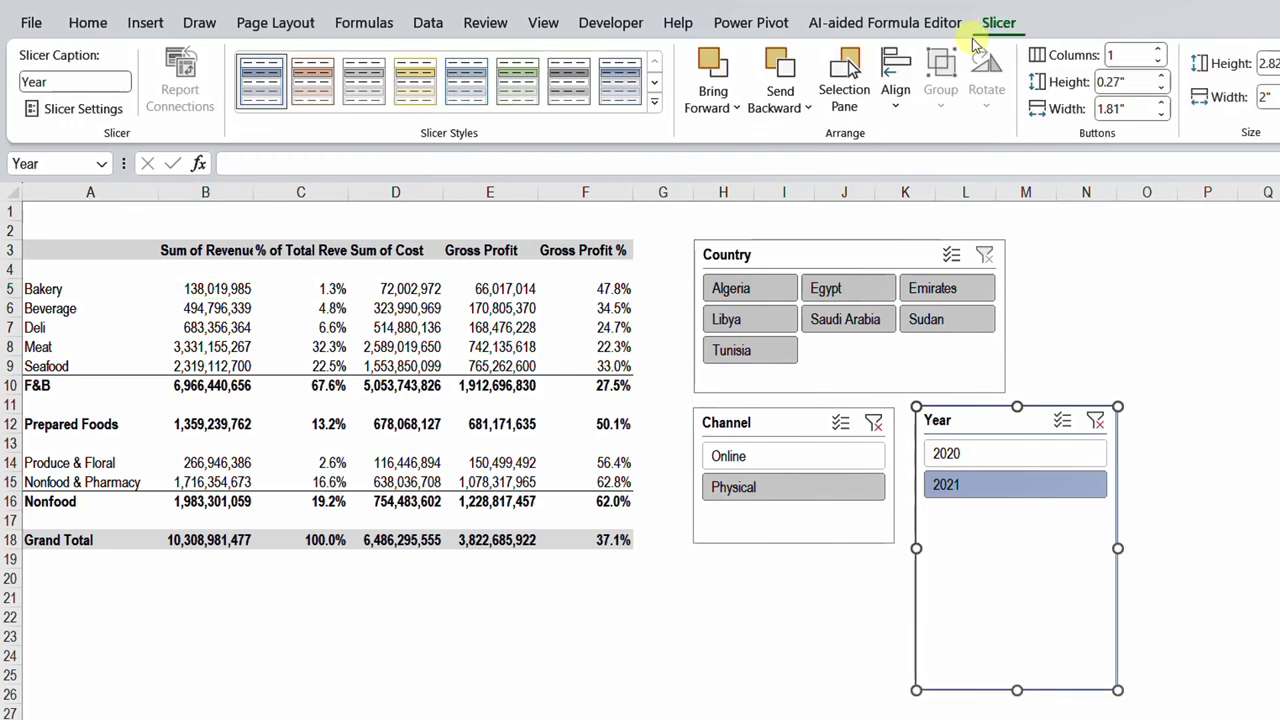
left_click(68, 108)
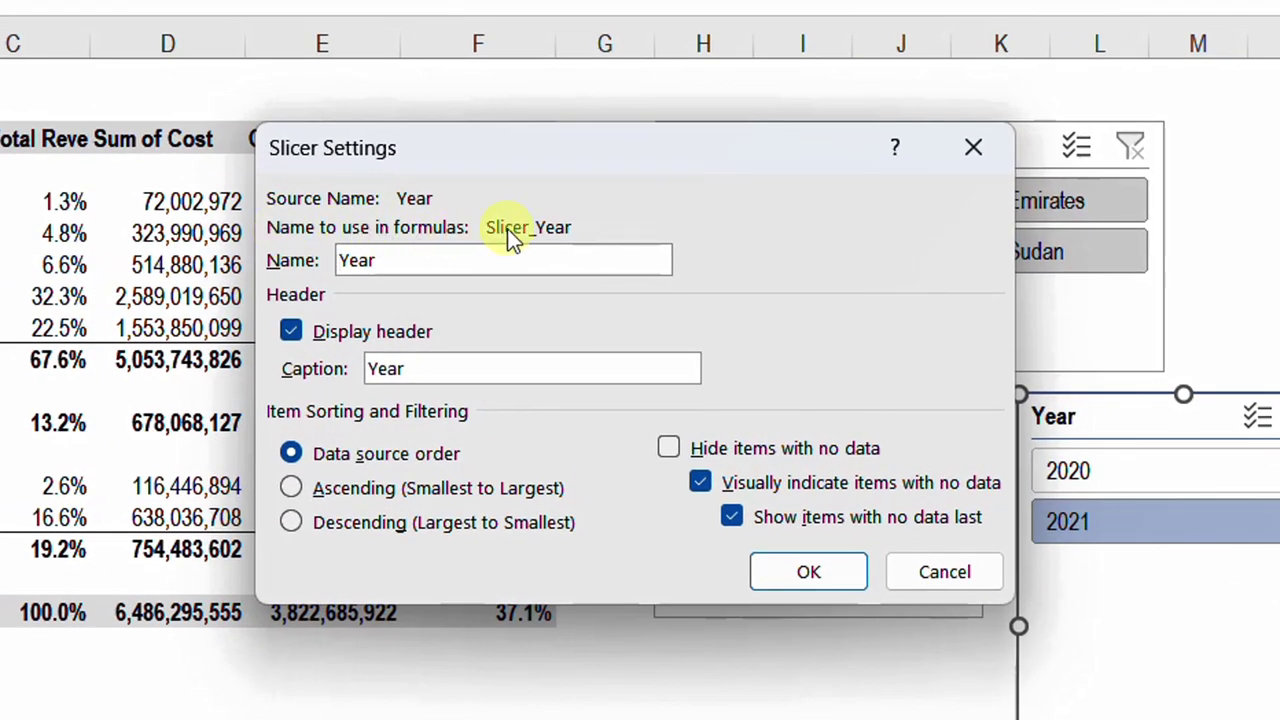
left_click(917, 574)
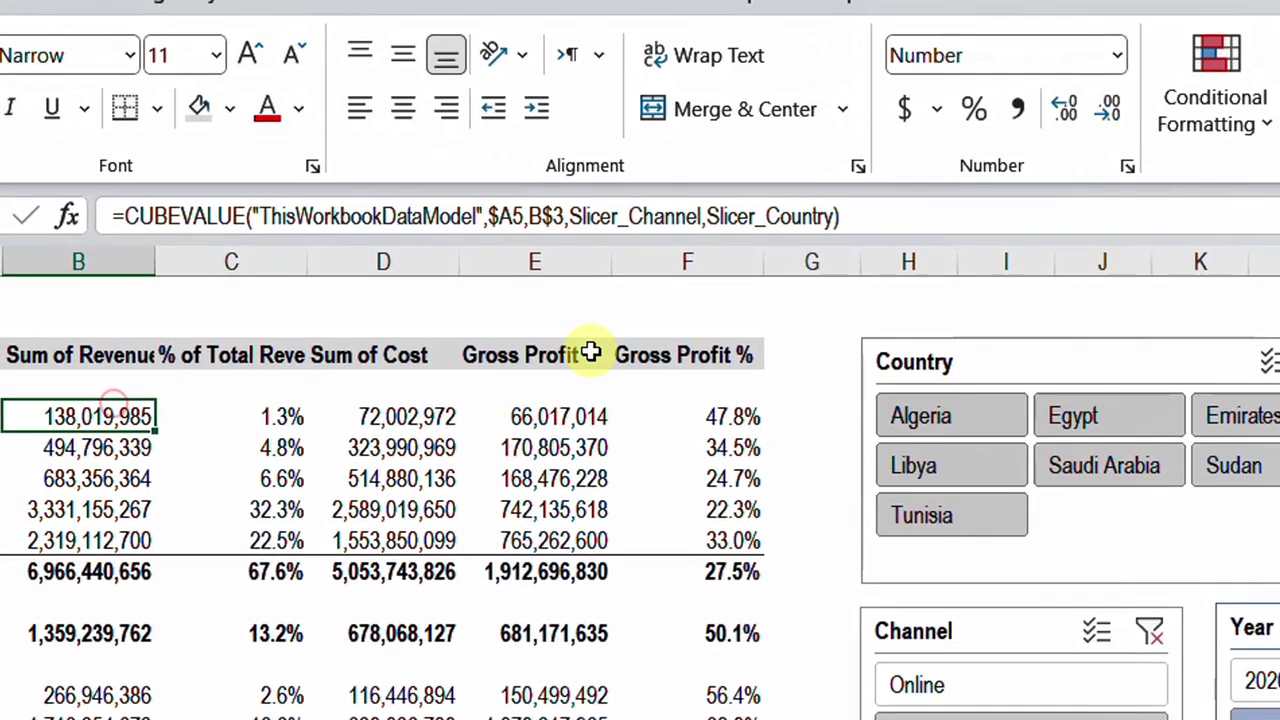
Step: Add Slicer_Year as the last argument of the CUBEVALUE formula in B5
left_click(830, 216)
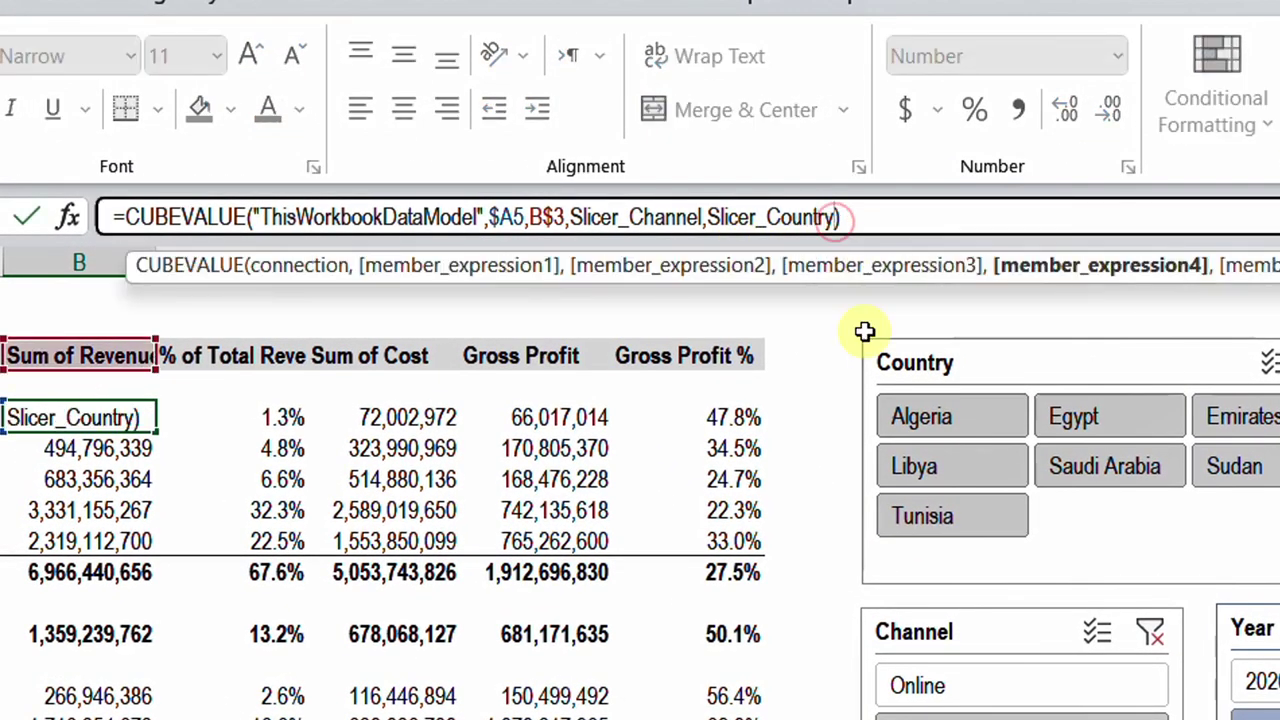
type(",sl")
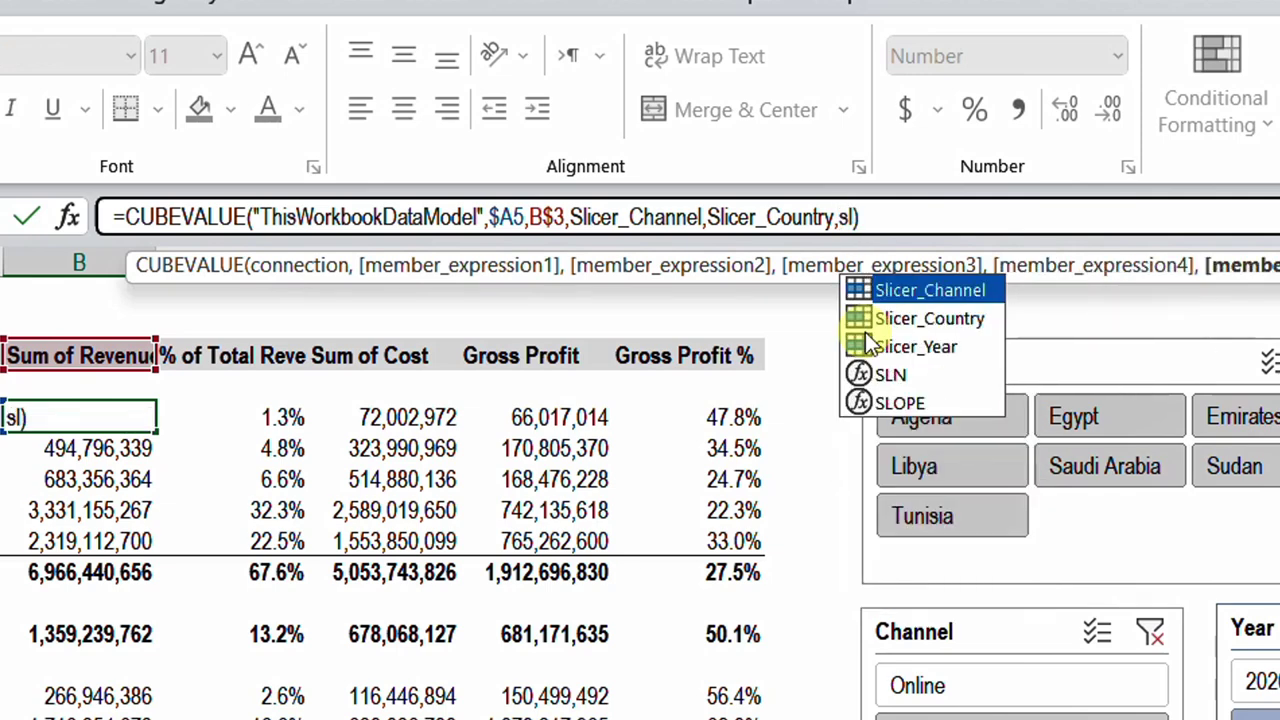
double_click(962, 347)
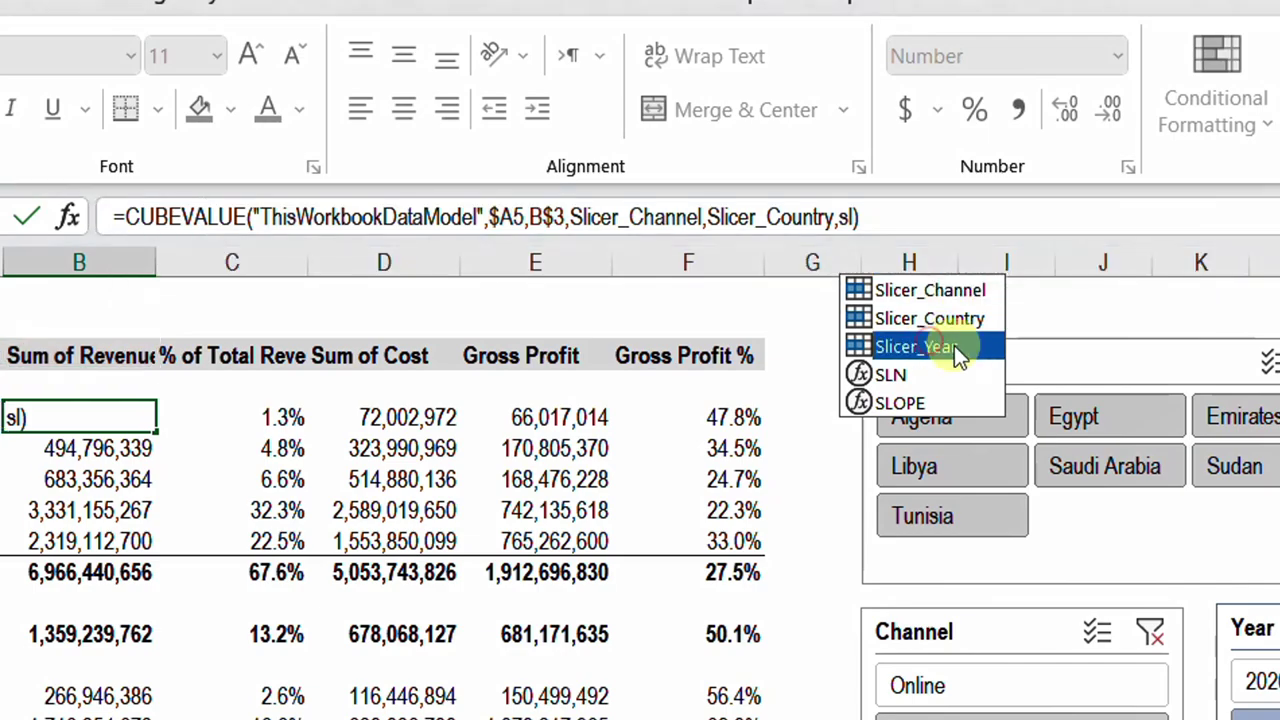
key("Return")
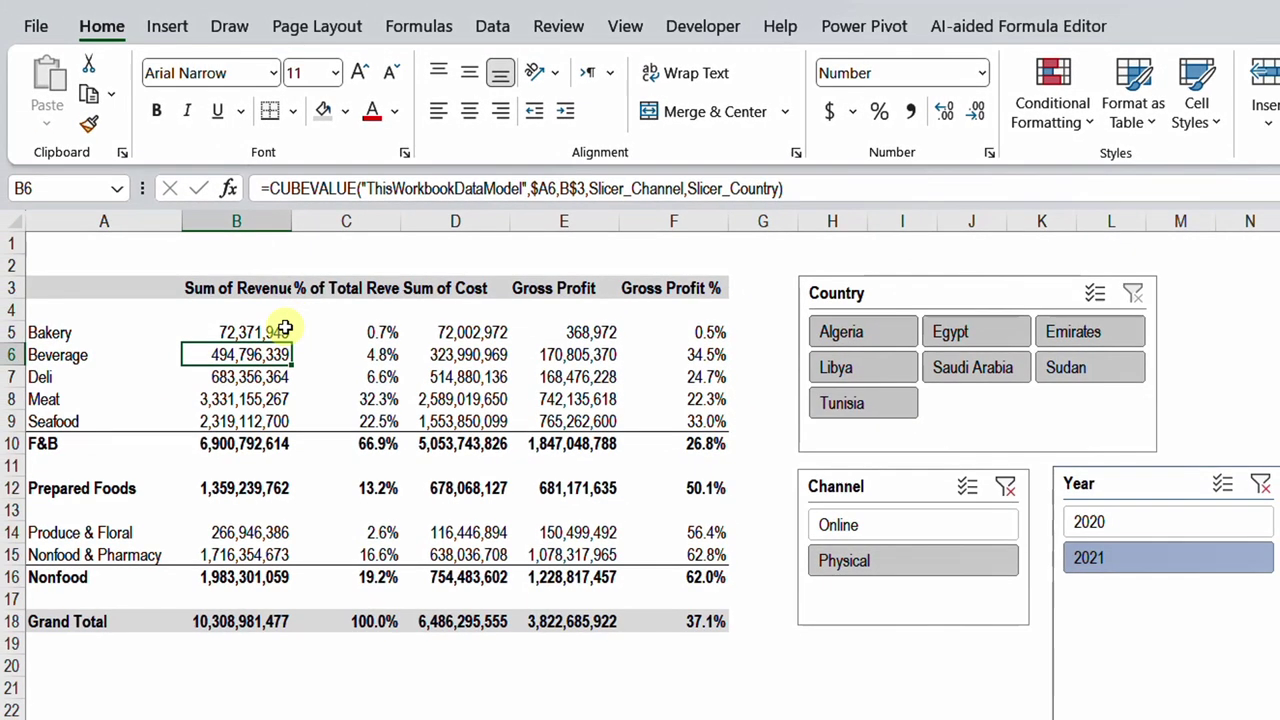
left_click(155, 424)
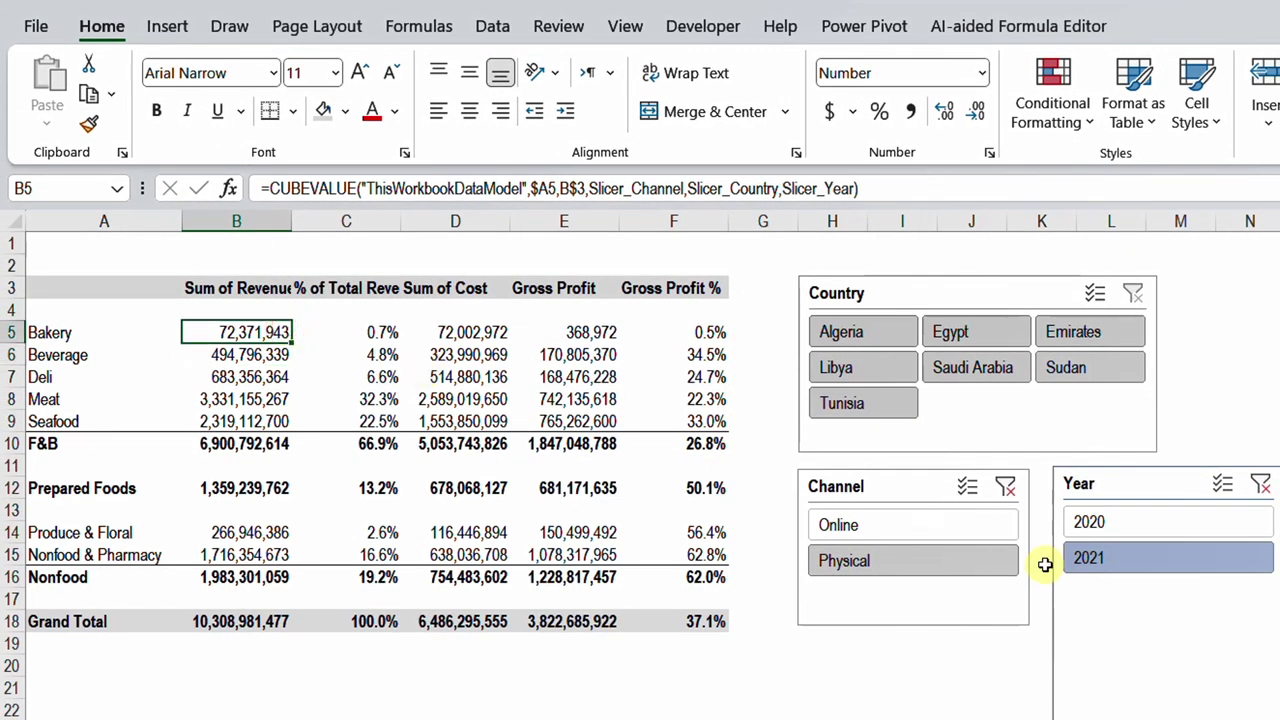
Step: Test the Bakery revenue in B5 by toggling the Year slicer between 2020 and 2021, ending on 2020
left_click(1122, 530)
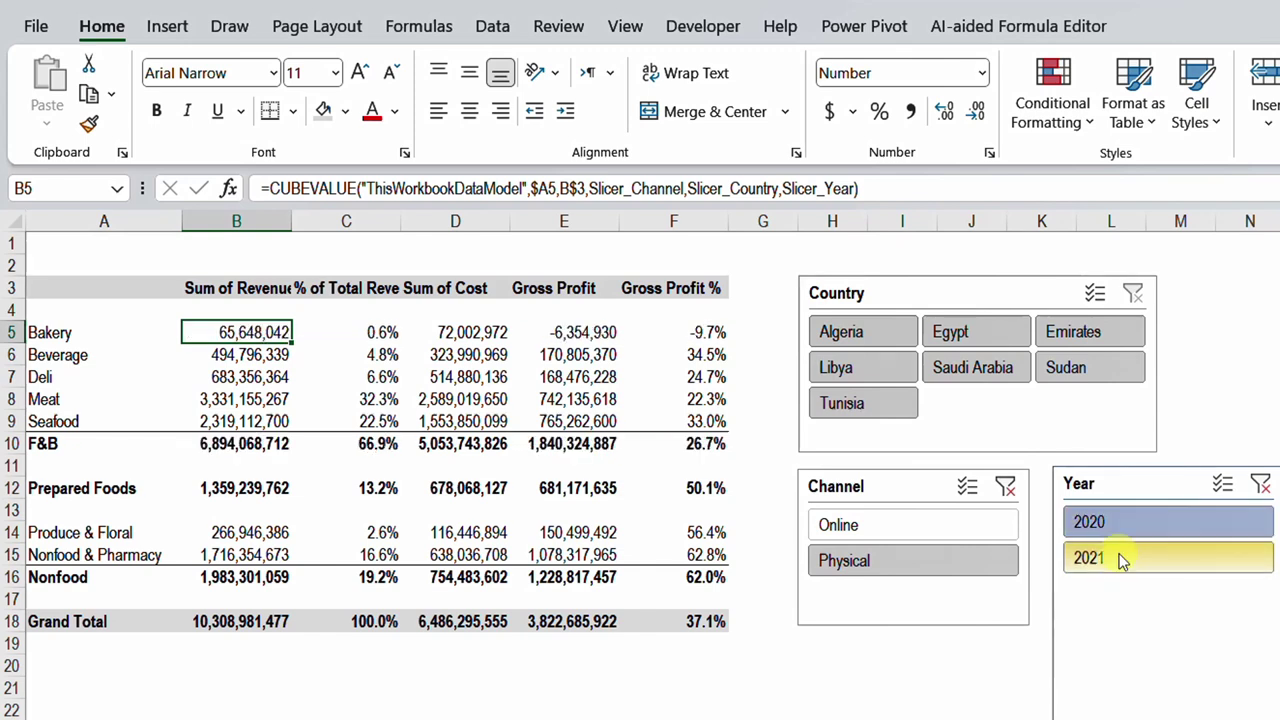
left_click(1119, 562)
left_click(1122, 526)
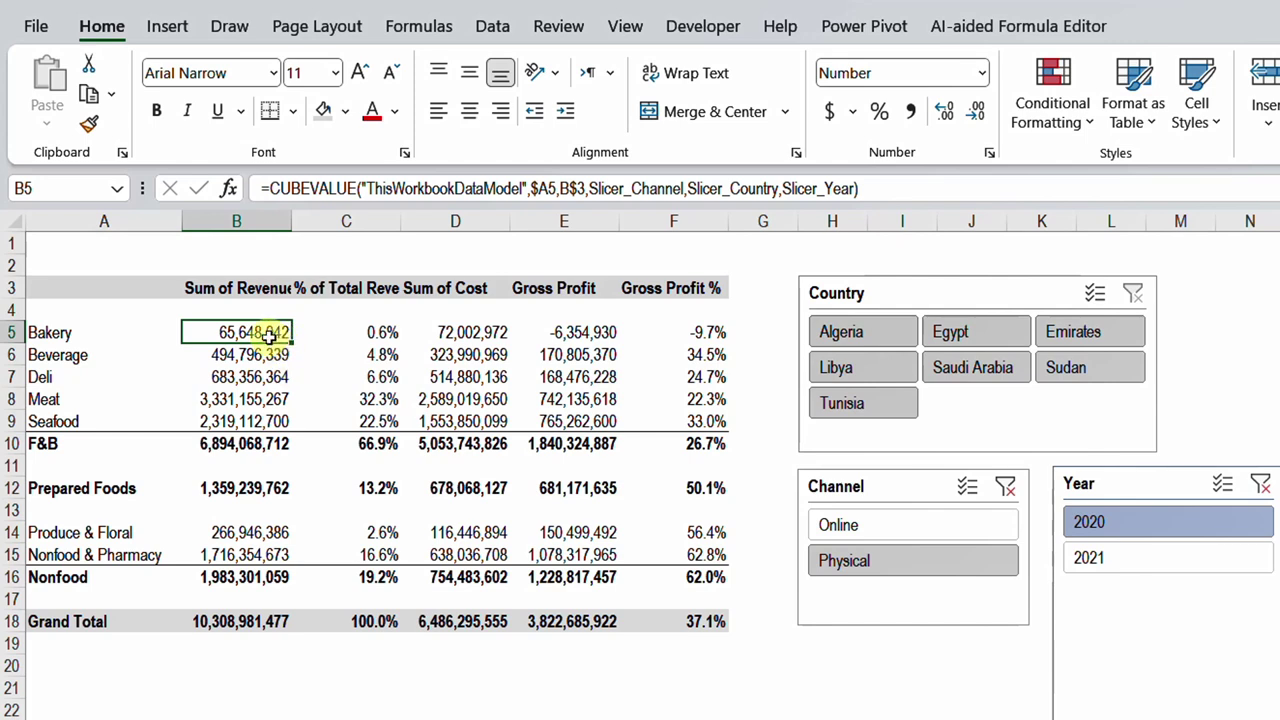
Step: Copy B5 and paste only its formula into B5:B9, D5:D9, B12, D12, B14:B15 and D14:D15
key("ctrl+c")
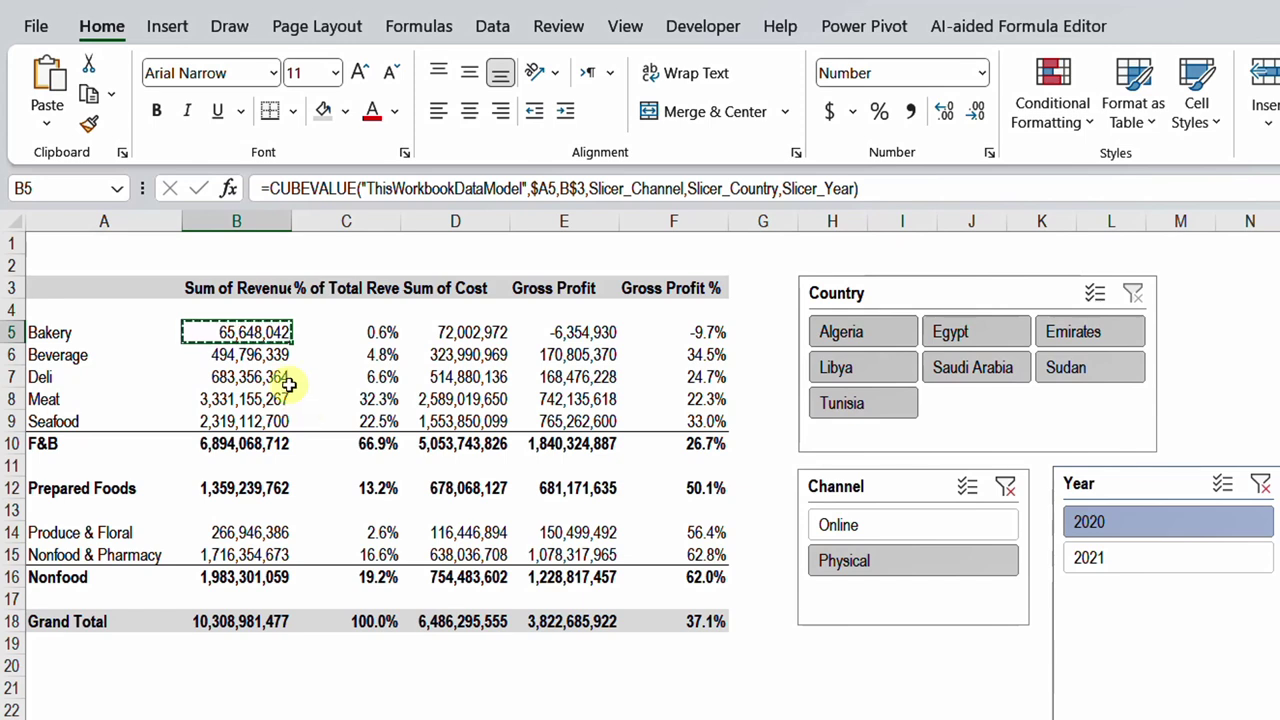
left_click_drag(252, 332, 251, 421)
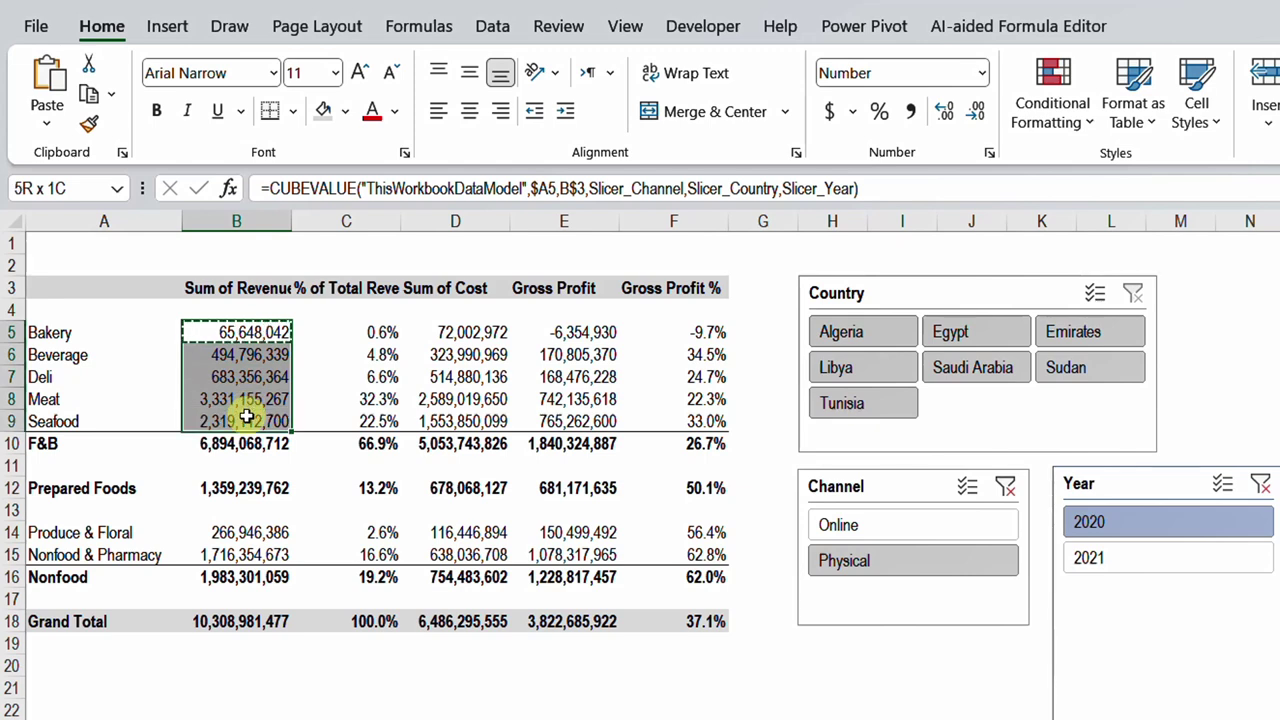
left_click_drag(485, 337, 486, 418)
left_click(250, 487, "ctrl")
left_click(443, 487, "ctrl")
left_click_drag(230, 532, 229, 555)
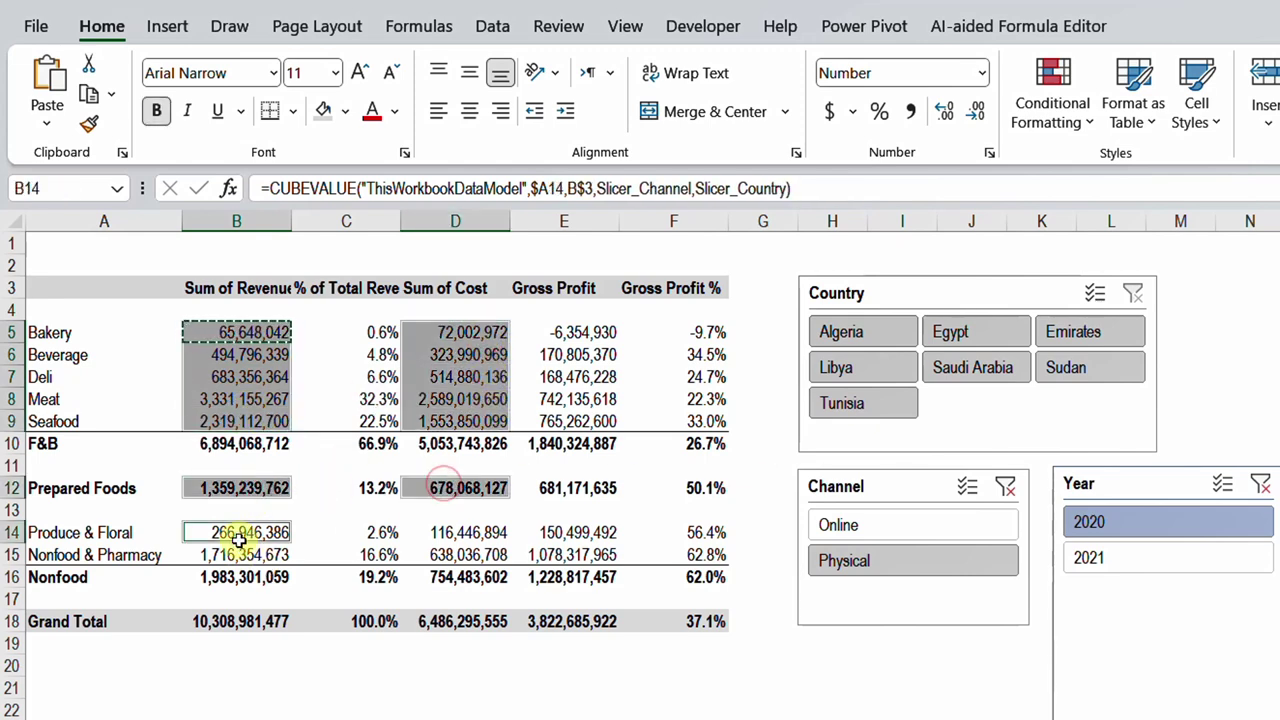
left_click(445, 533, "ctrl")
left_click_drag(445, 533, 452, 550)
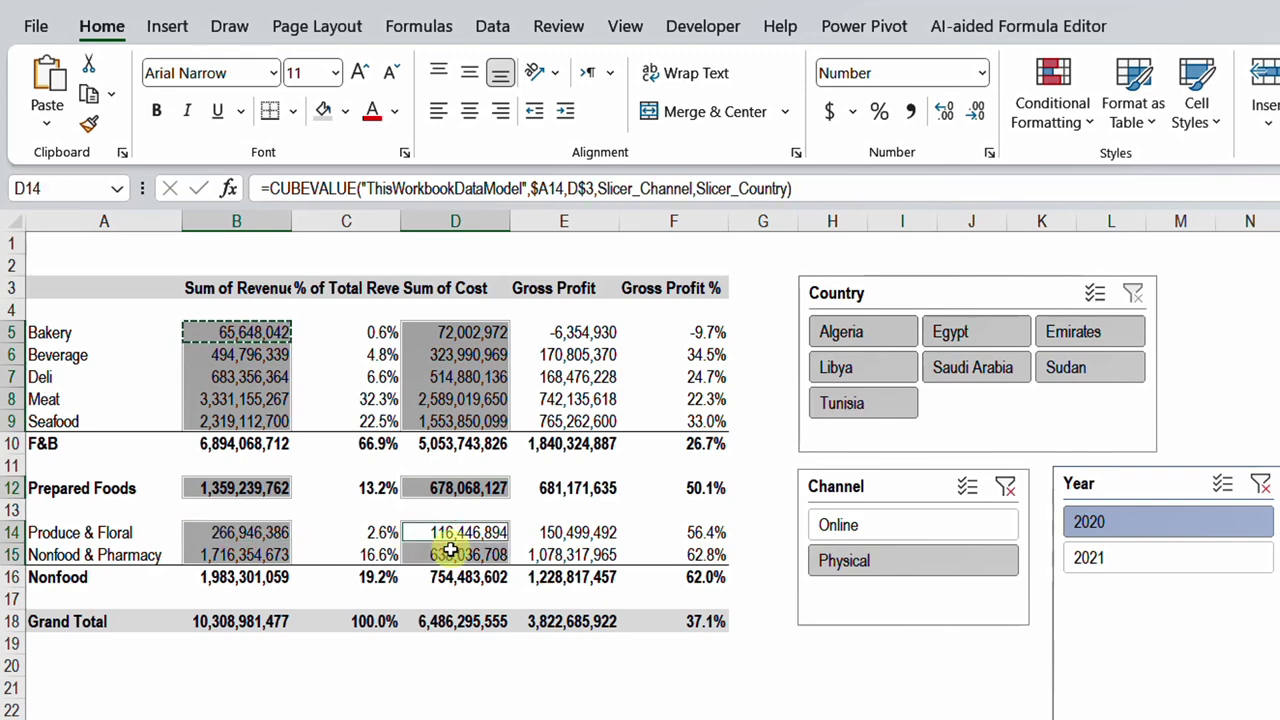
key("alt")
key("ctrl+Return")
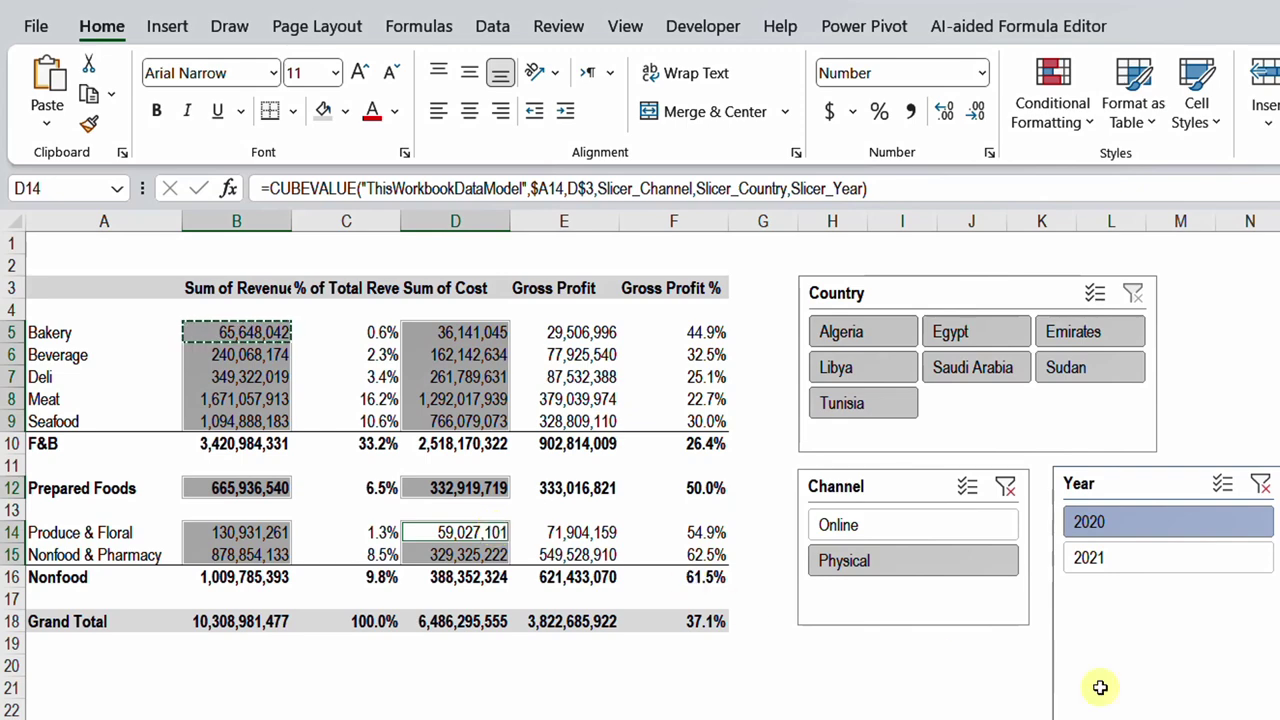
Step: Test the updated report with Year set to 2021 and 2020, clear the Year filter, and filter to 2020 again
left_click(1194, 563)
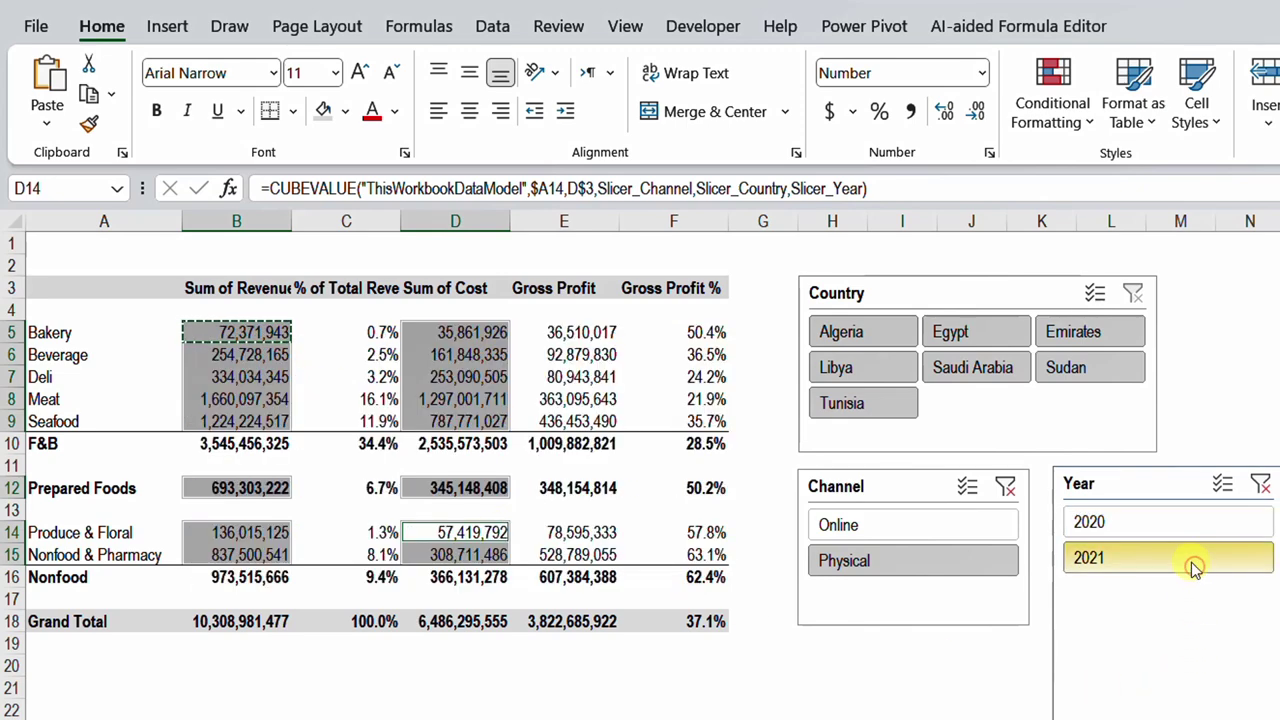
left_click(1180, 523)
left_click(1260, 487)
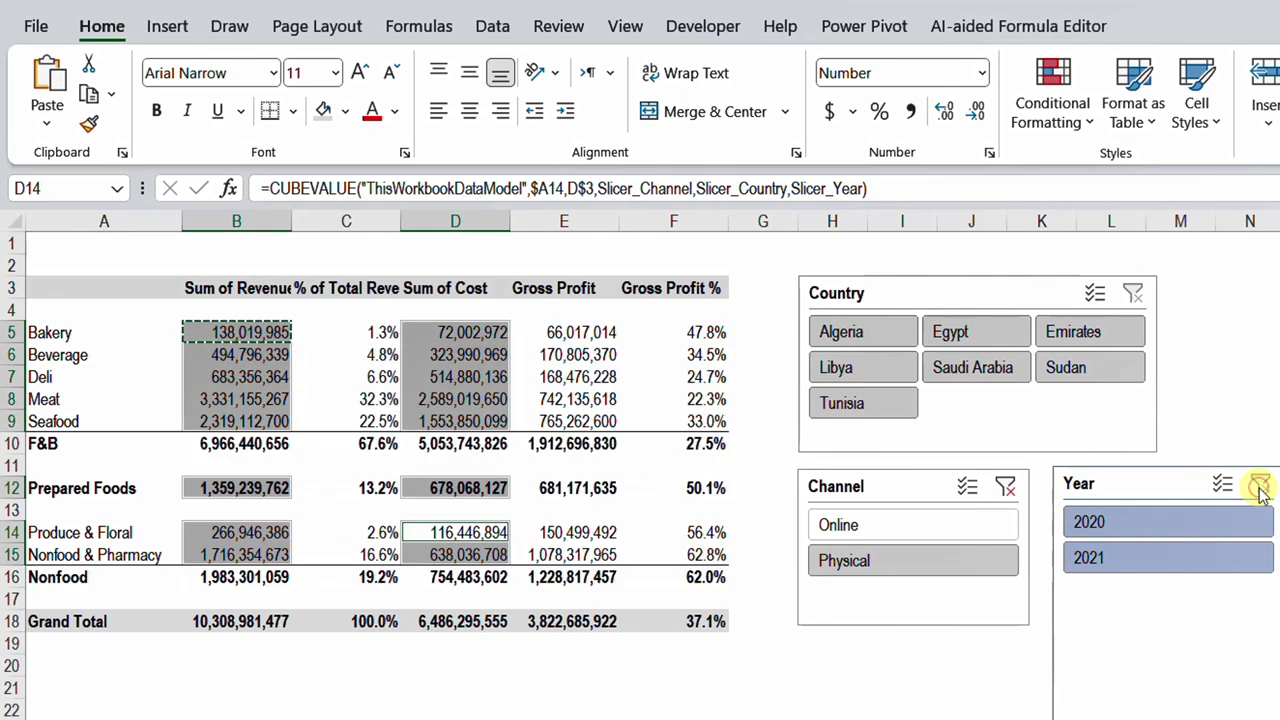
left_click(1185, 523)
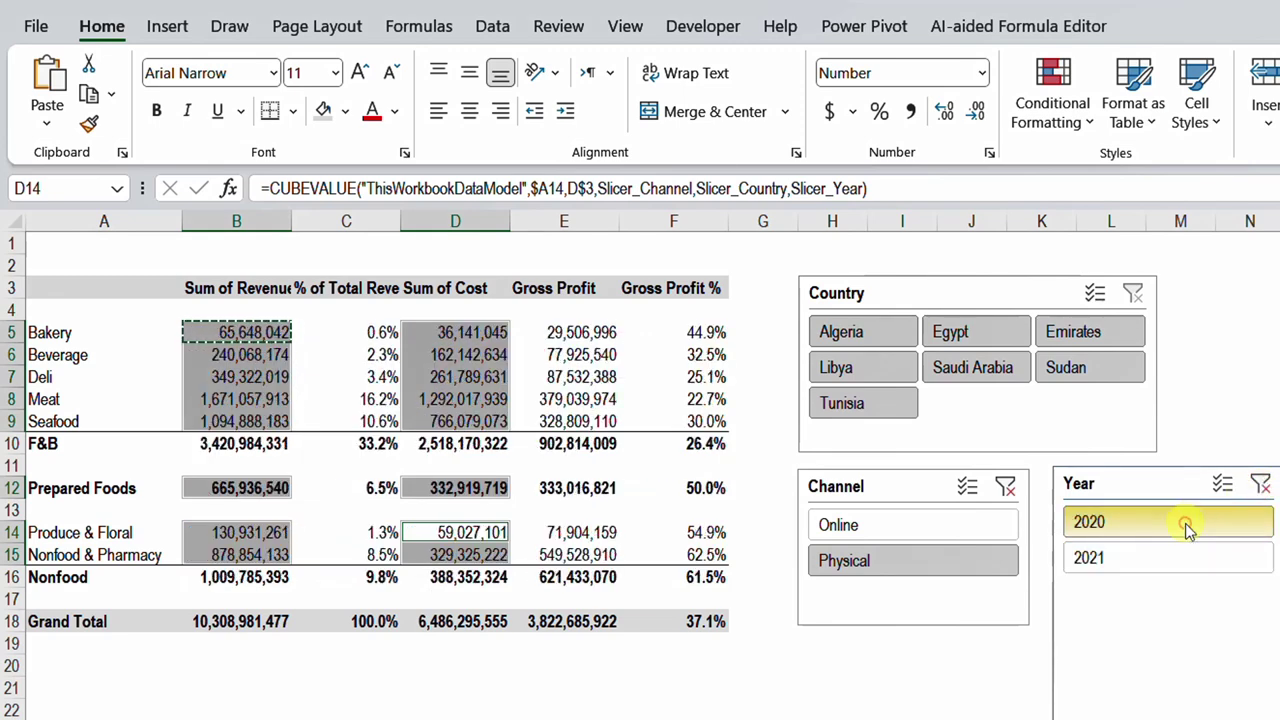
Step: Give the Year slicer the grey style of the other slicers, and shrink the Year and Channel slicers to fit beneath Country
left_click(558, 466)
left_click(1140, 488)
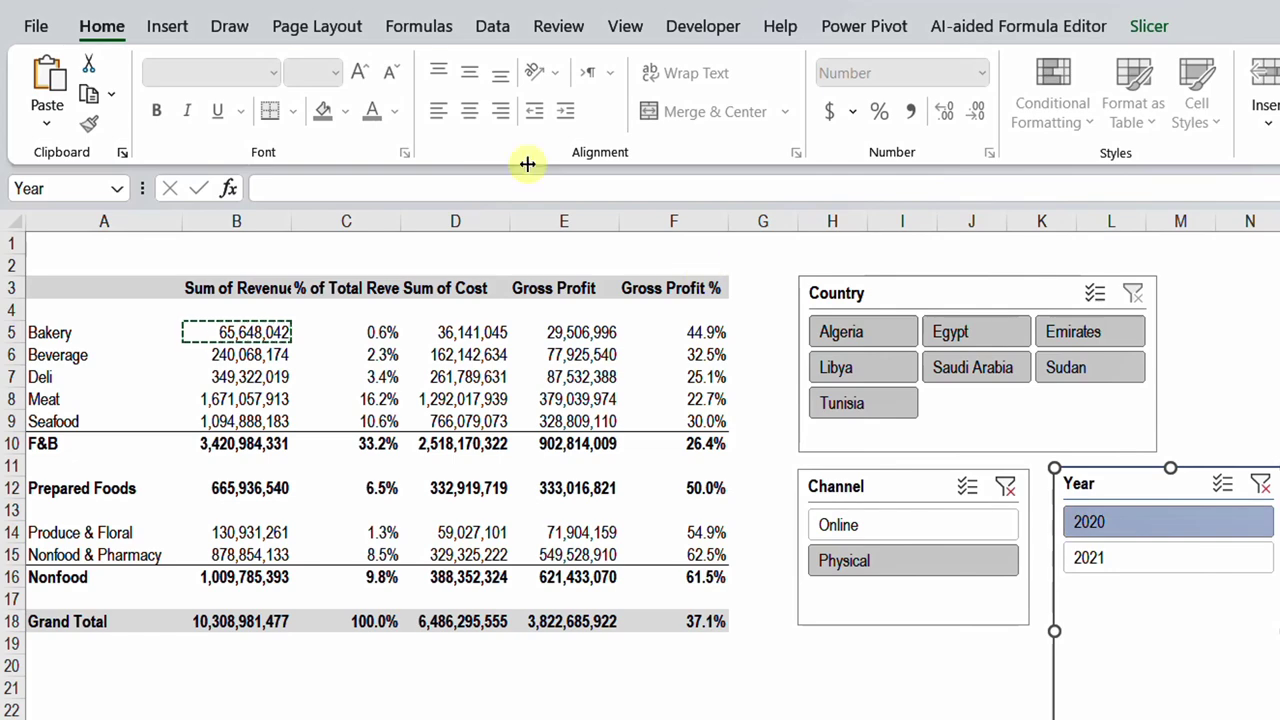
left_click_drag(1277, 630, 1147, 630)
left_click_drag(1028, 545, 936, 545)
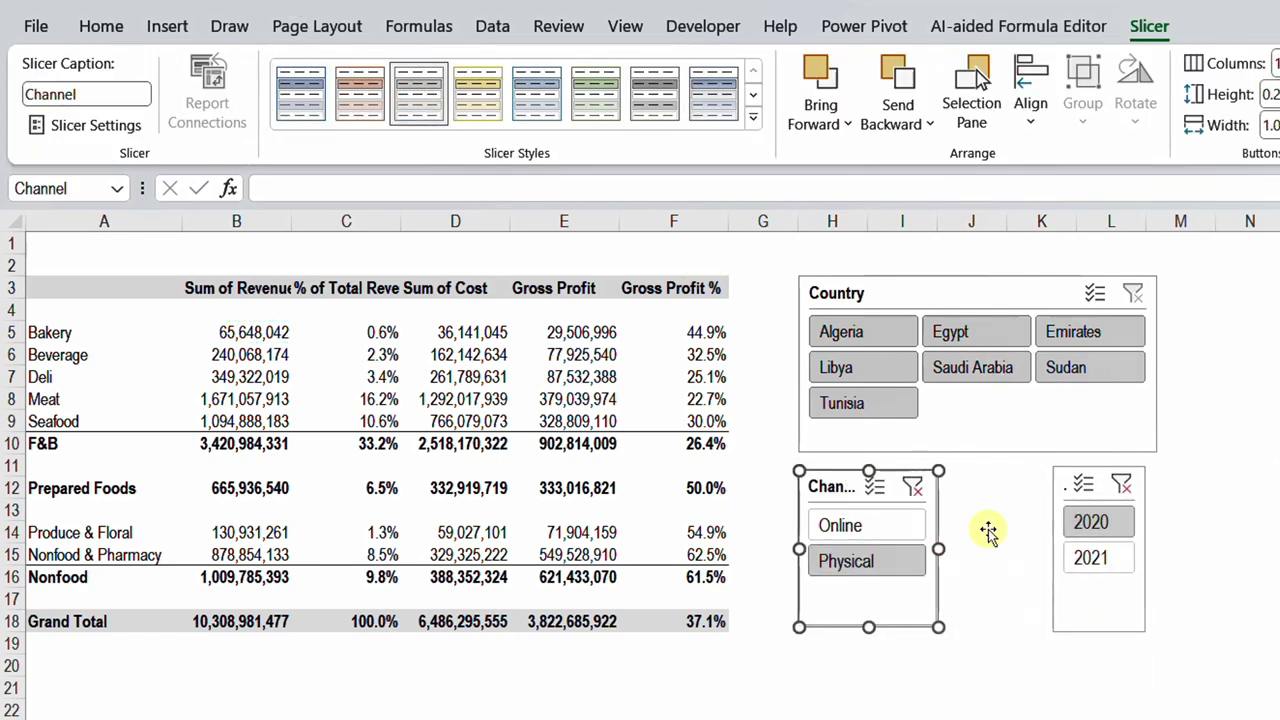
left_click(951, 674)
left_click(877, 606)
left_click(950, 678)
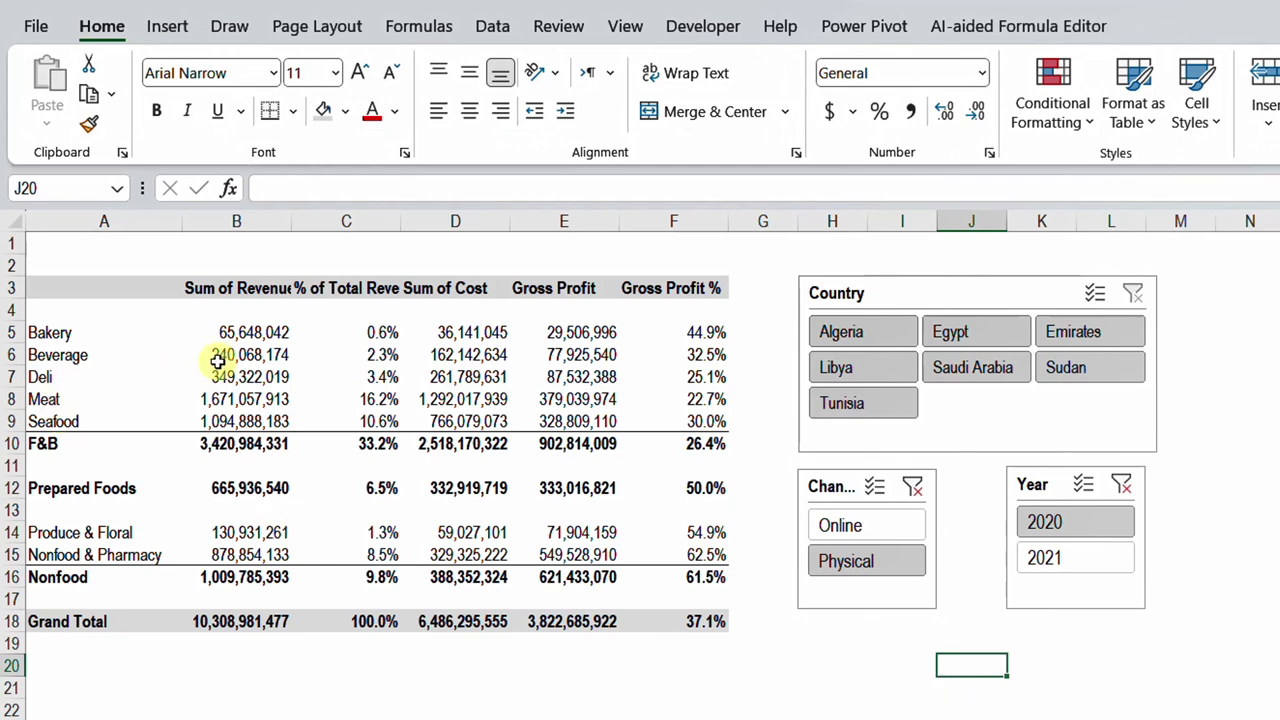
Step: Add the caption "Revenue" to the CUBEMEMBER formula in B3 for the Sum of Revenue header
left_click(243, 331)
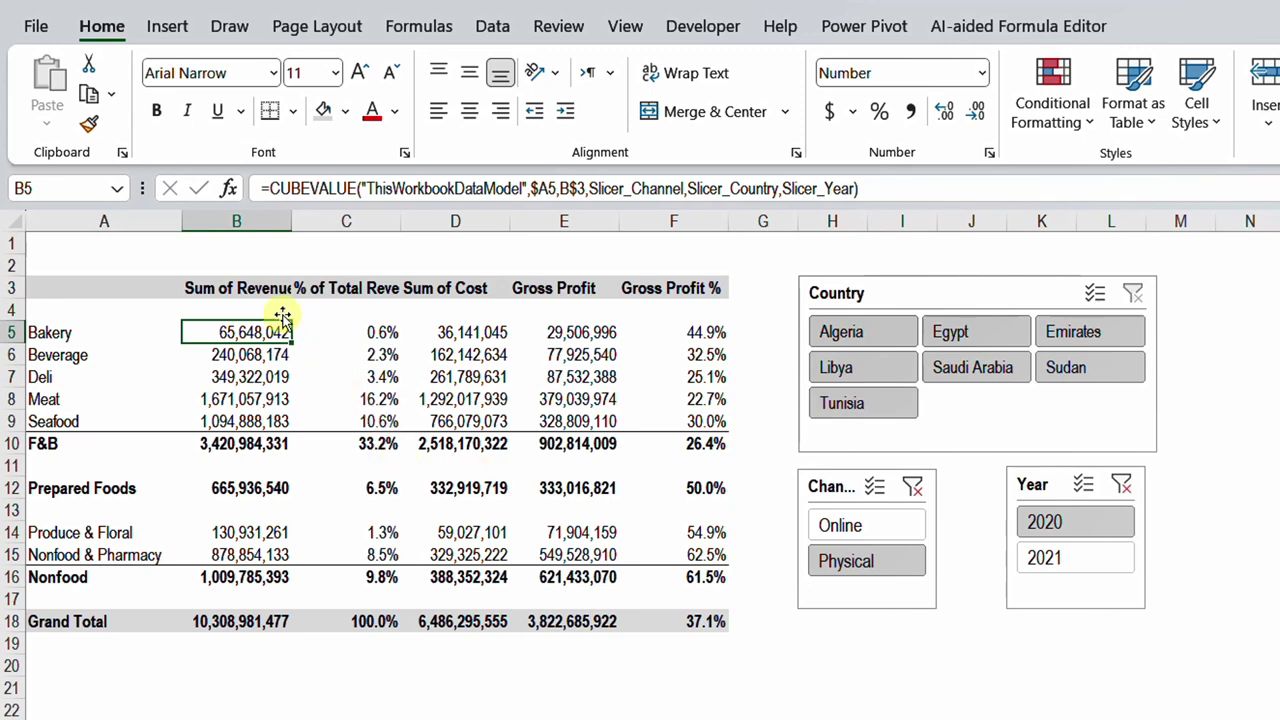
left_click(269, 289)
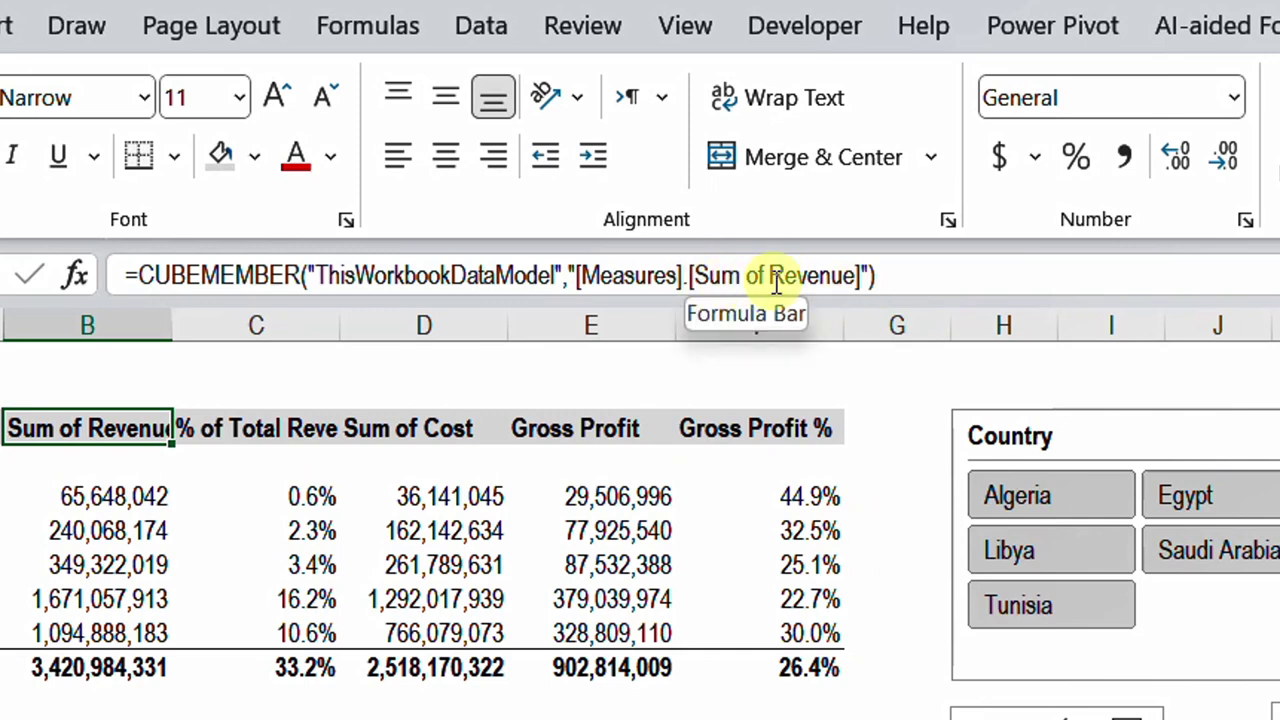
left_click(845, 288)
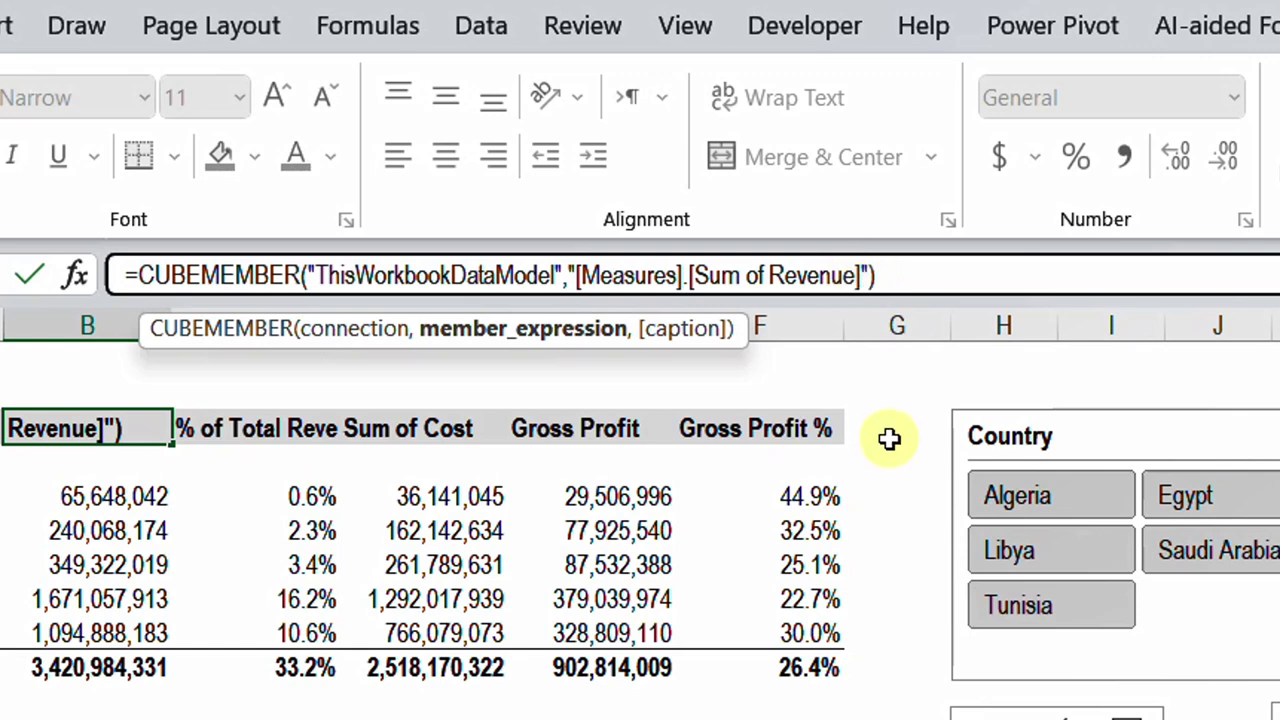
type(",")
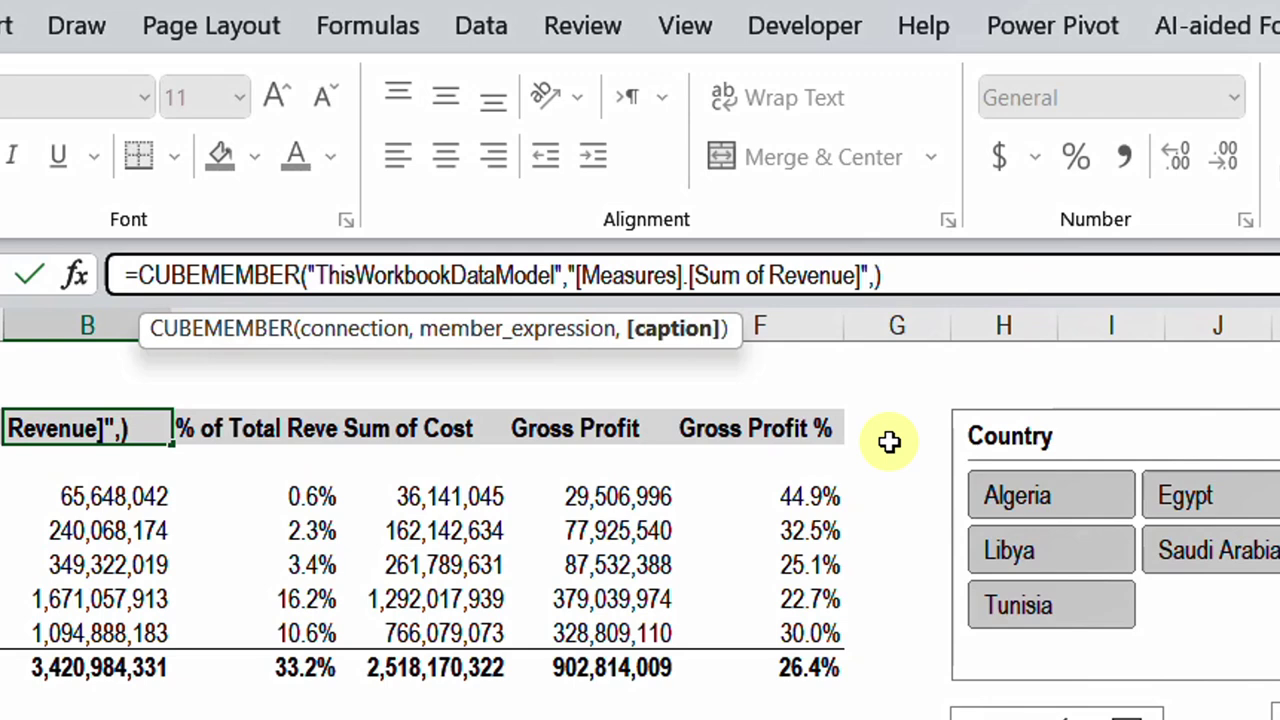
type("Revenue")
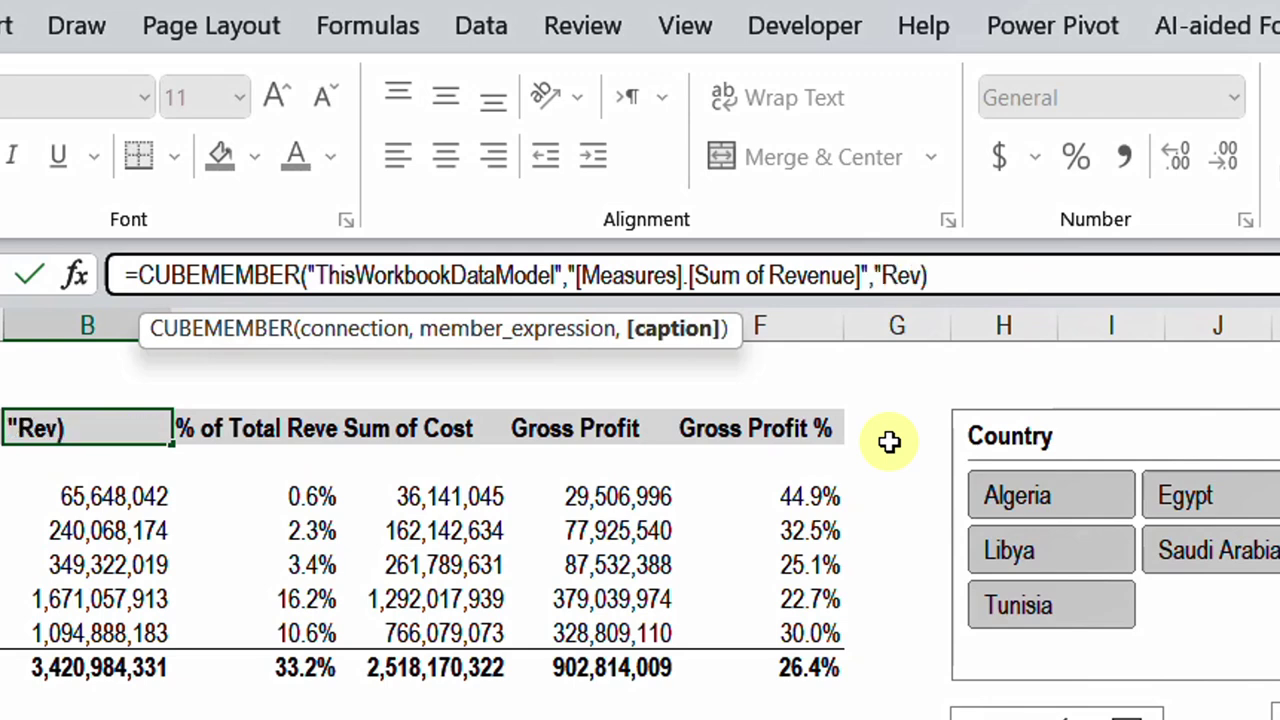
type("\"")
key("Return")
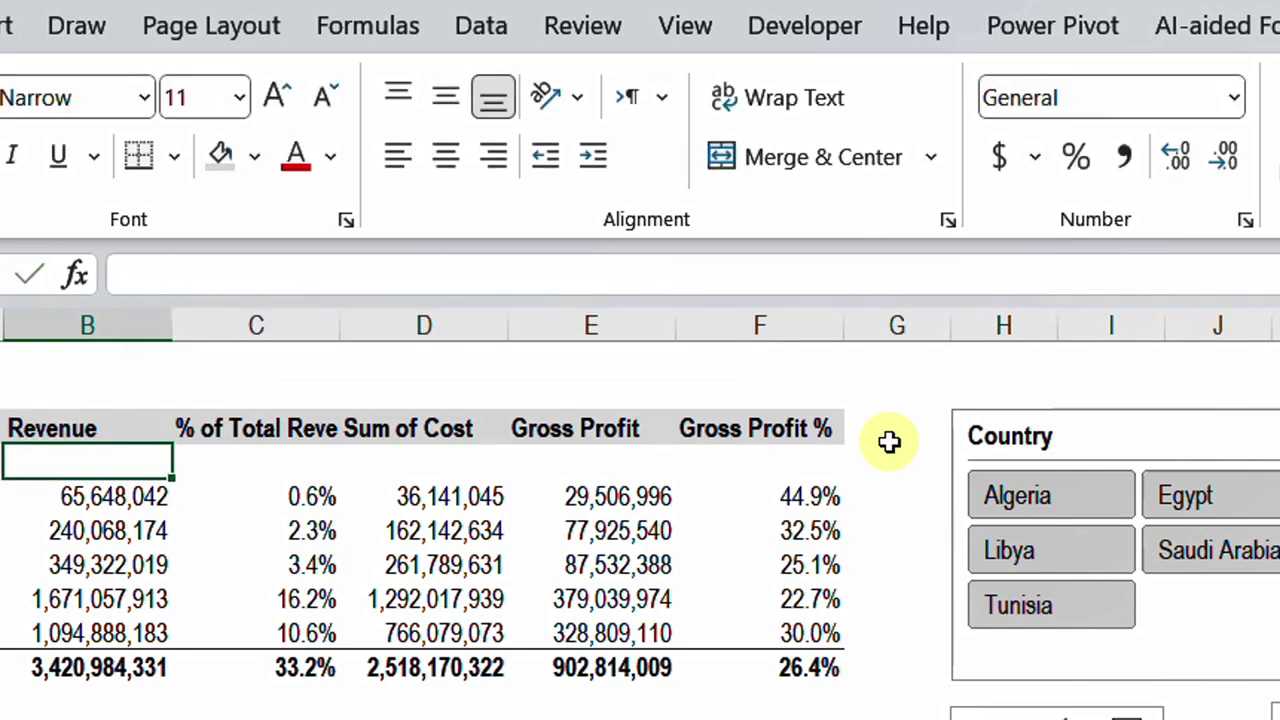
Step: Add the caption "Cost" to the CUBEMEMBER formula in D3 for the Sum of Cost header
key("Up")
key("Right")
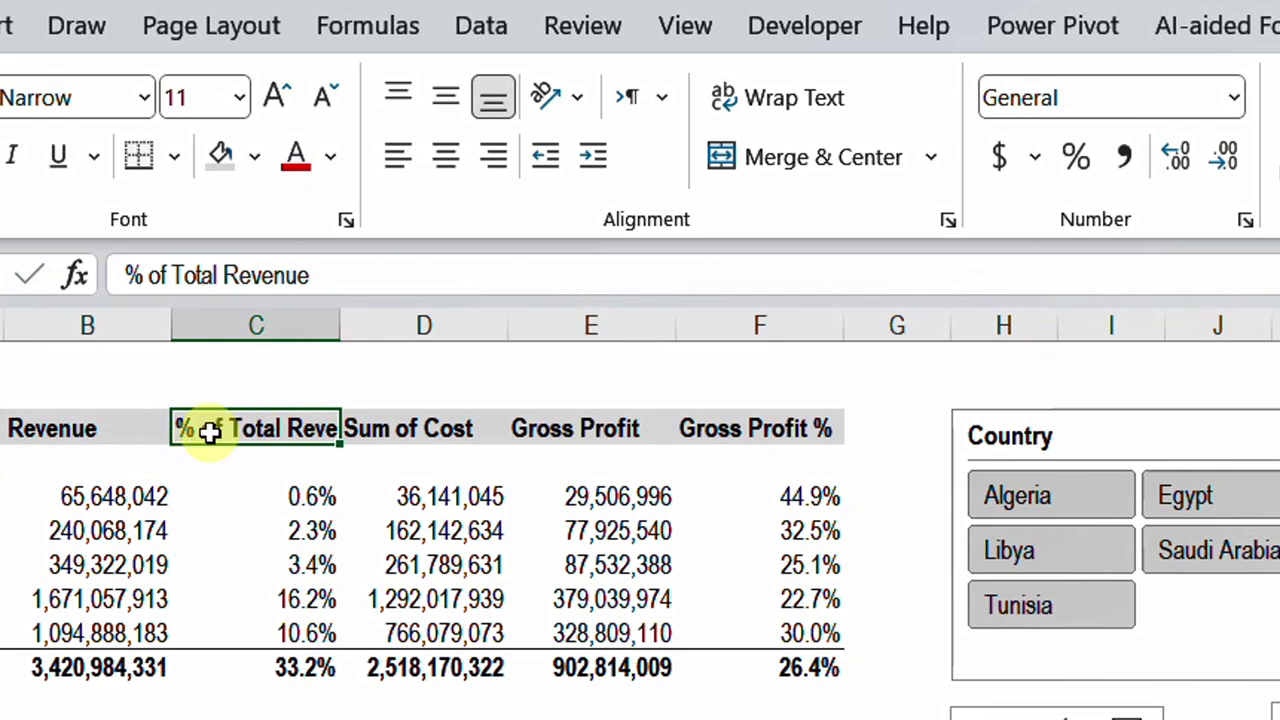
key("Right")
left_click(830, 275)
type(",\"Co")
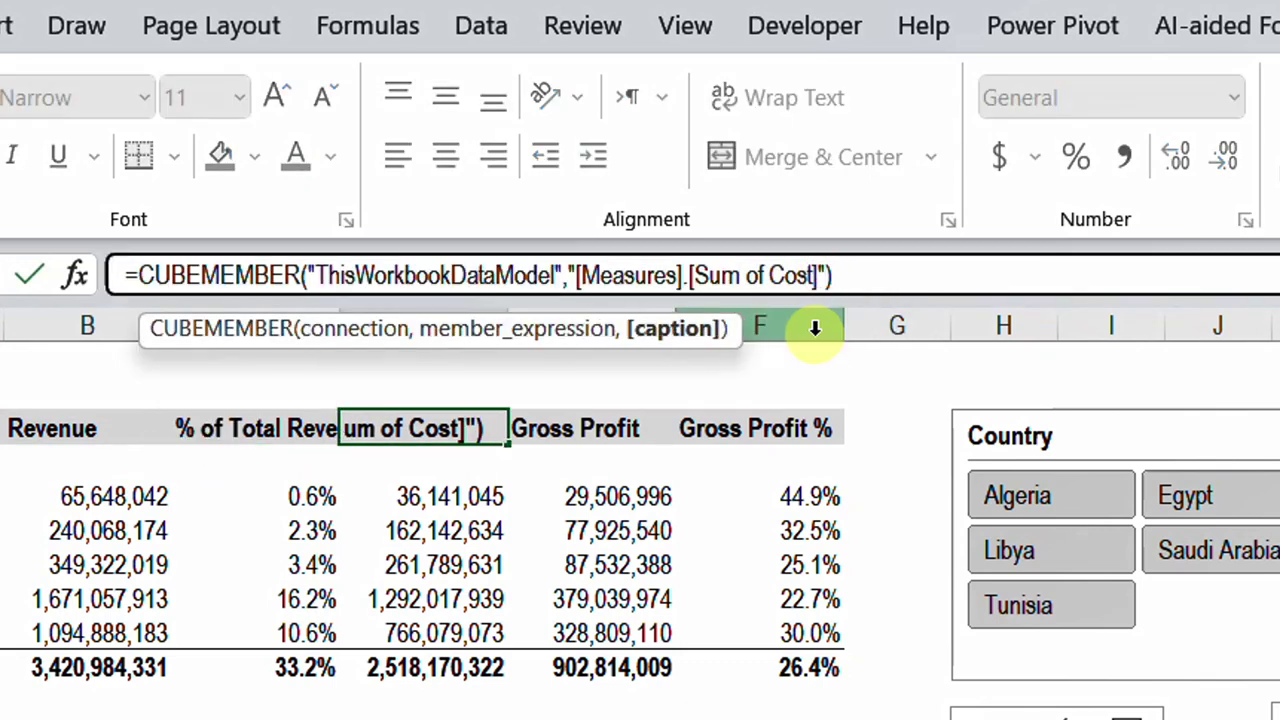
type("st")
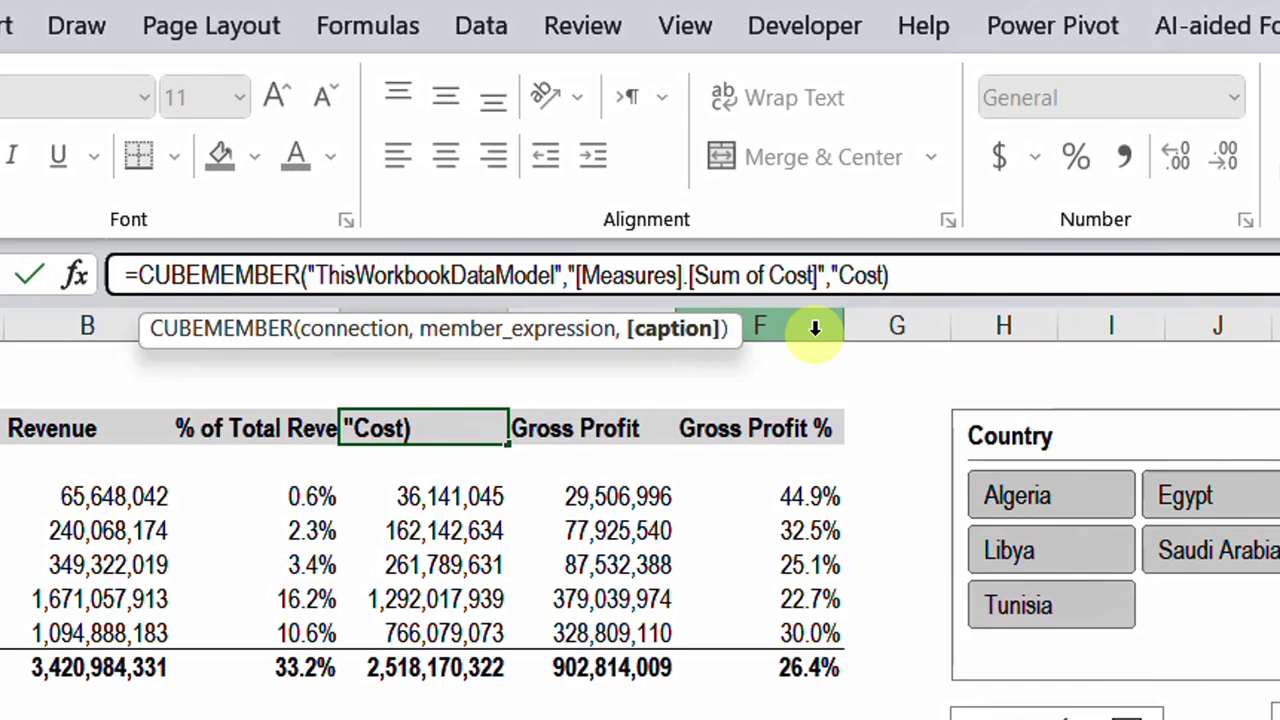
type("\"")
key("ctrl+Return")
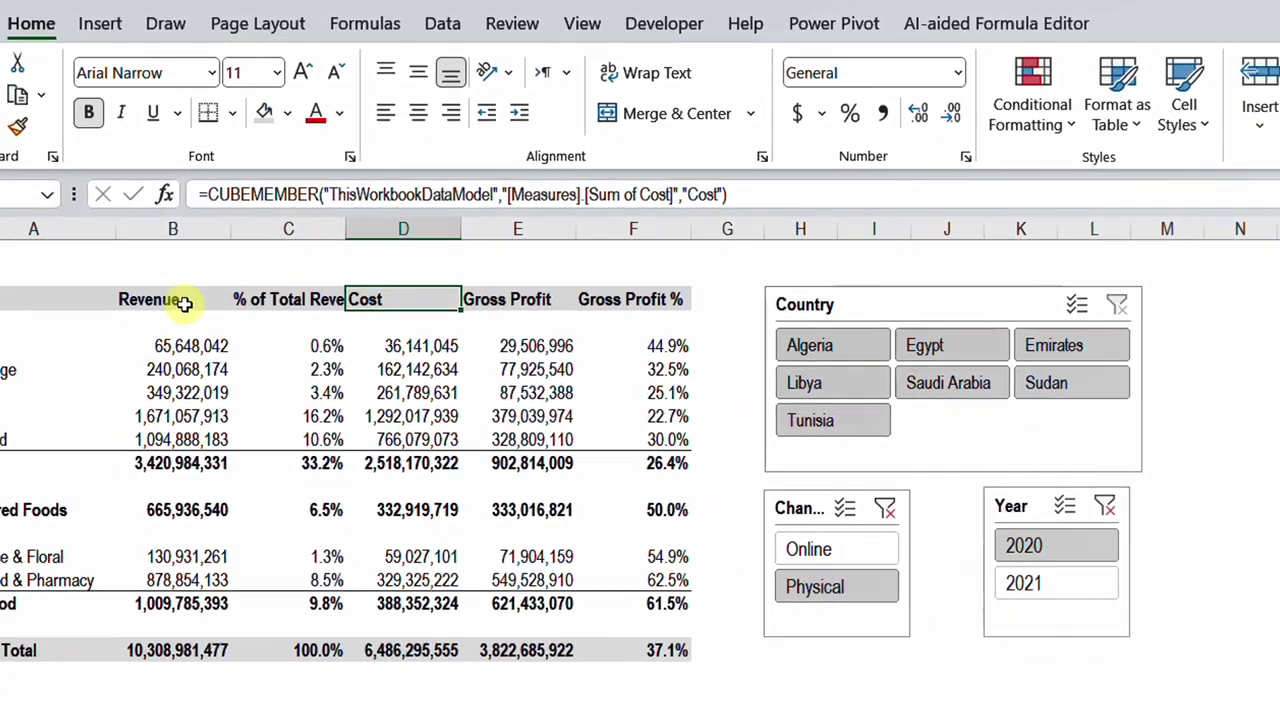
Step: Centre the headers in B3:F3 horizontally and vertically with wrapped text, and narrow percentage columns C and F
left_click_drag(60, 428, 790, 428)
left_click_drag(603, 244, 603, 246)
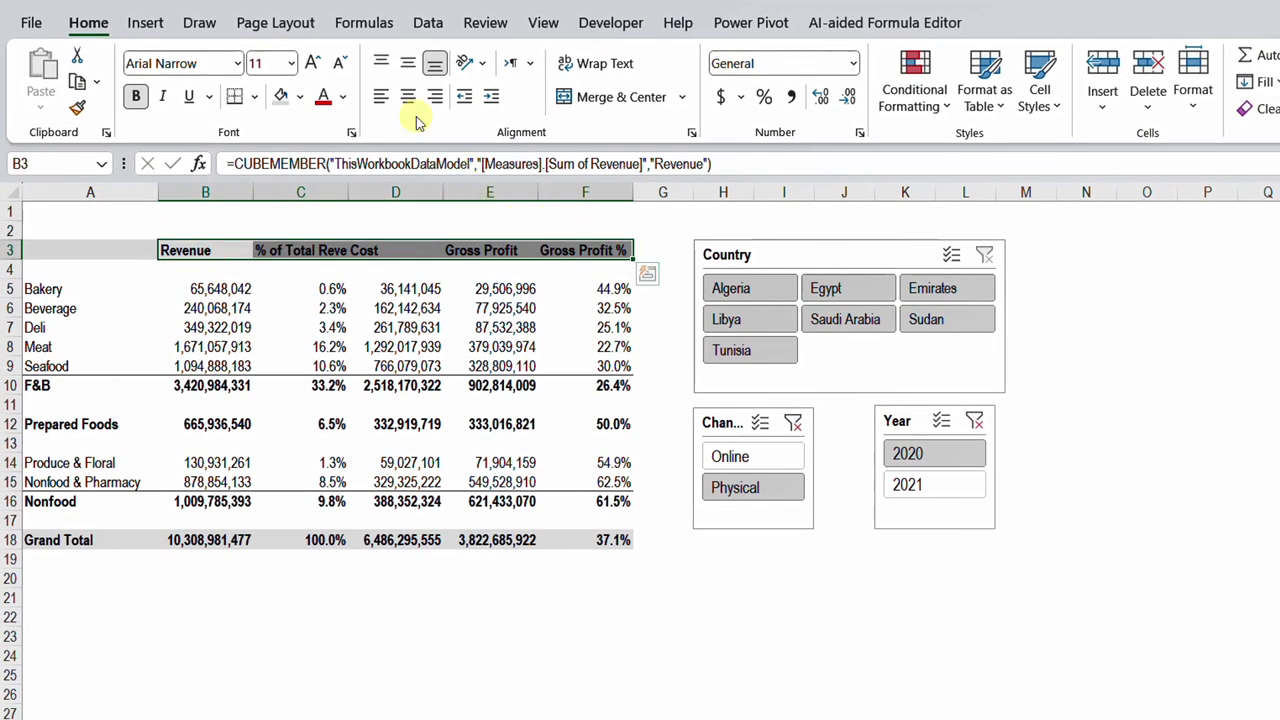
left_click(408, 96)
key("alt+h")
key("w")
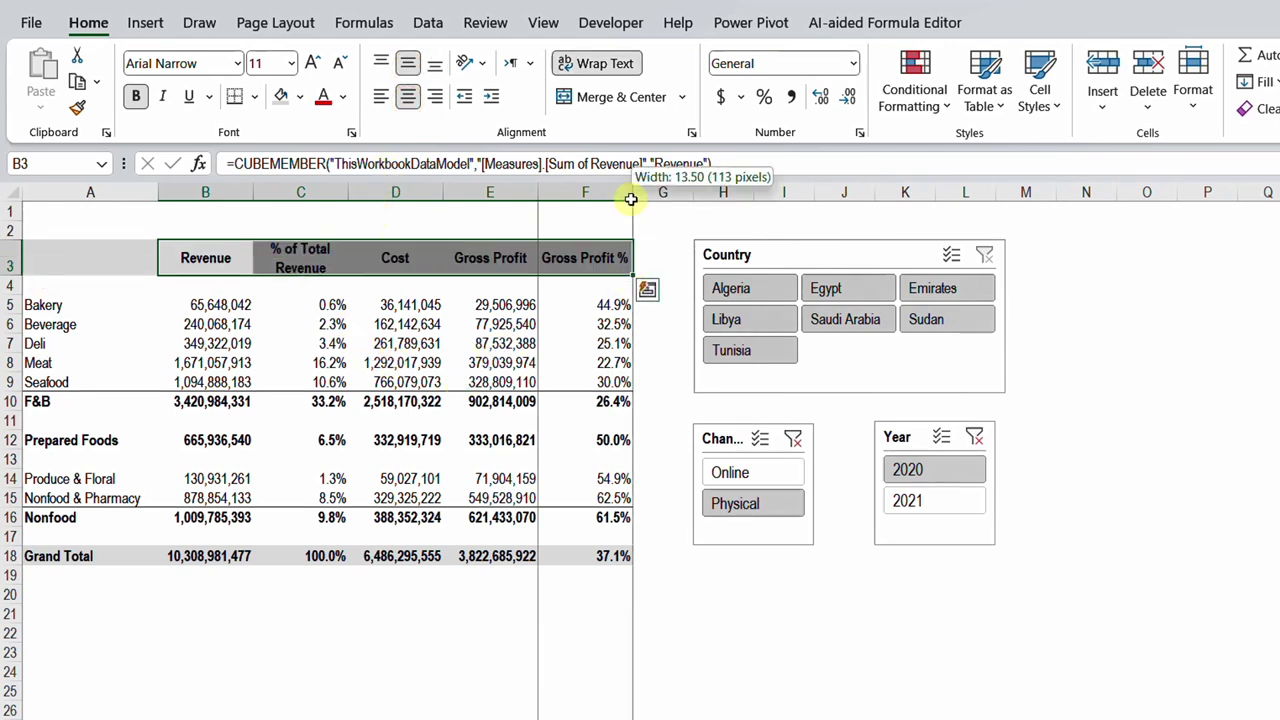
left_click_drag(631, 199, 622, 200)
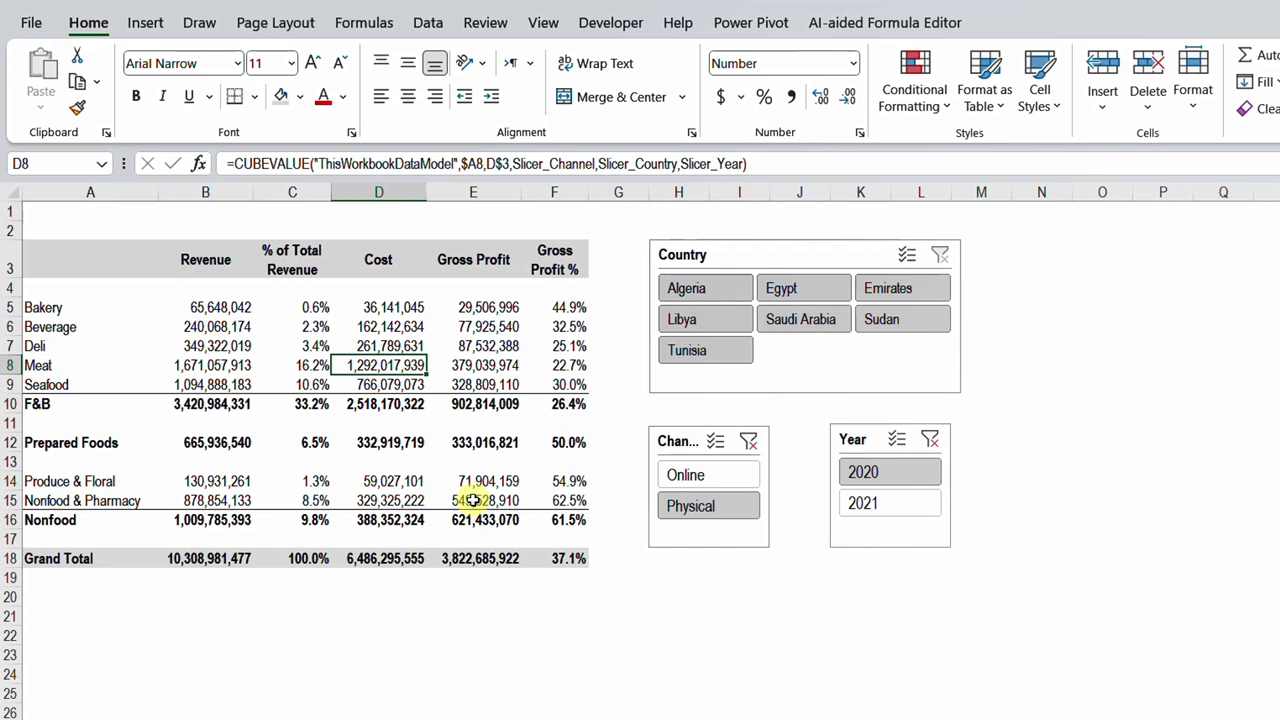
Step: Insert a doughnut chart of the % of Total Revenue for F&B, Prepared Foods and Nonfood, using their labels in column A
left_click(318, 403)
left_click(314, 442, "ctrl")
left_click(314, 519, "ctrl")
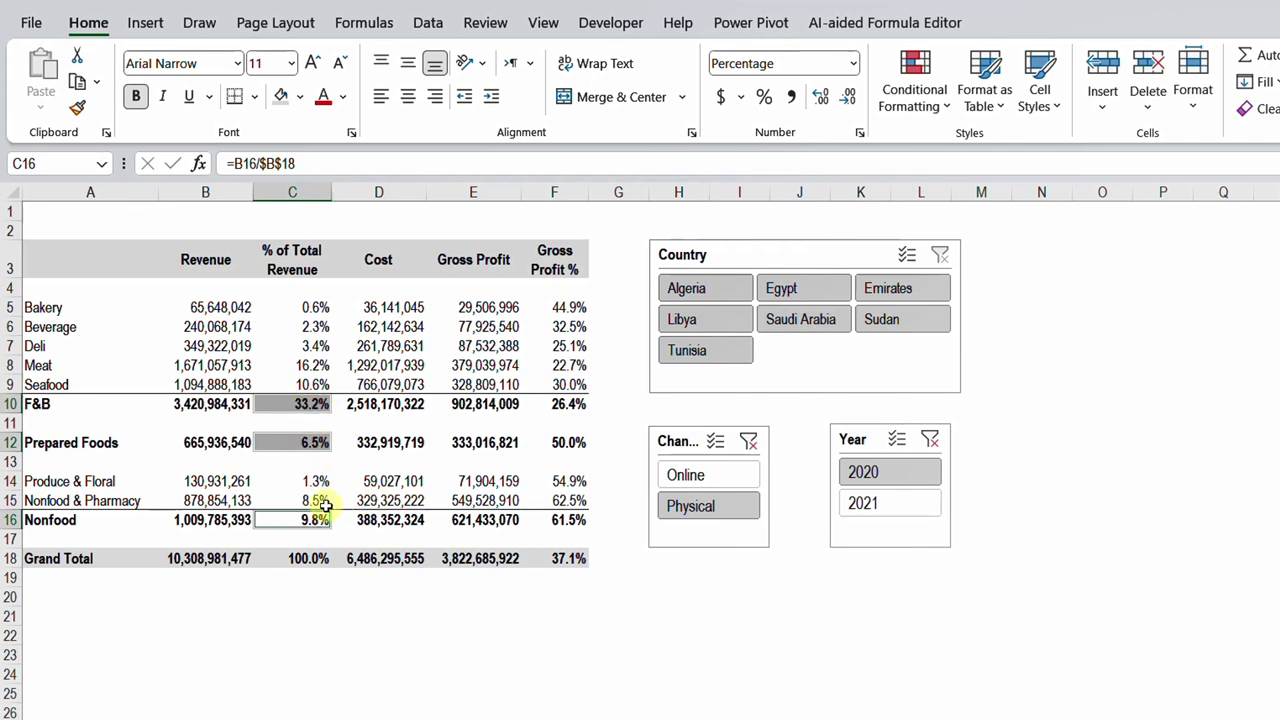
left_click(50, 405, "ctrl")
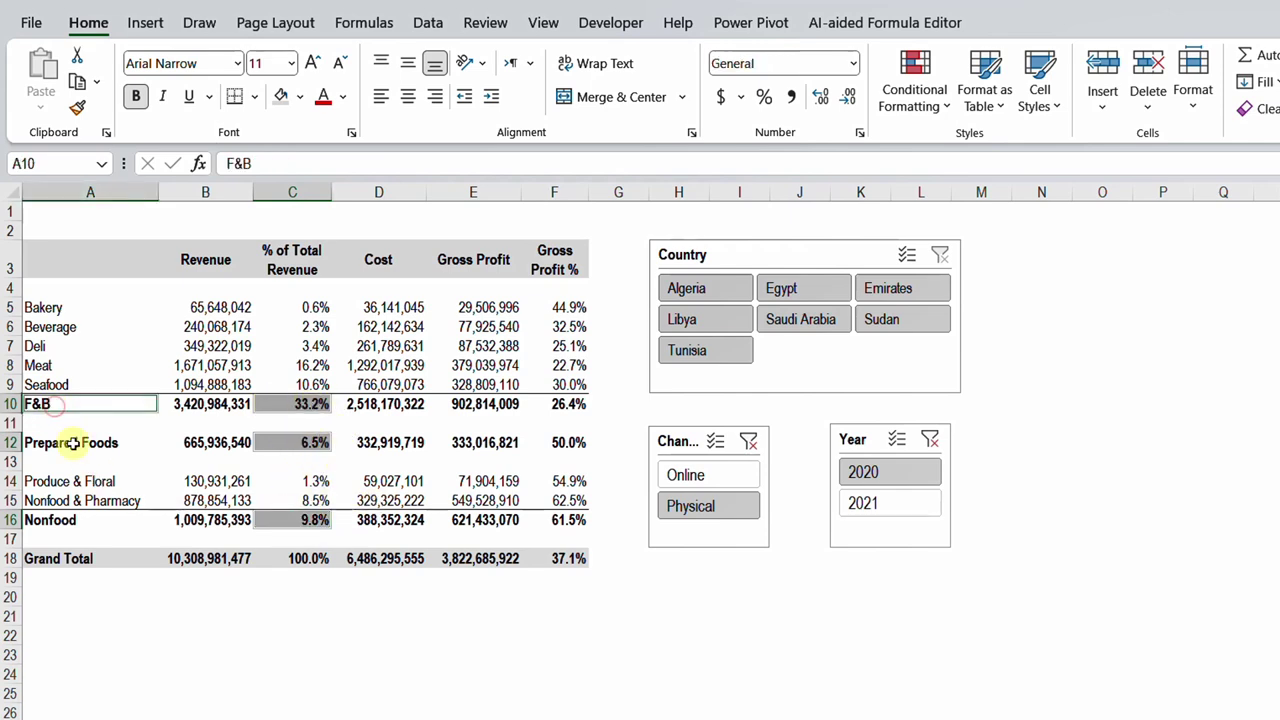
left_click(72, 442, "ctrl")
left_click(80, 520, "ctrl")
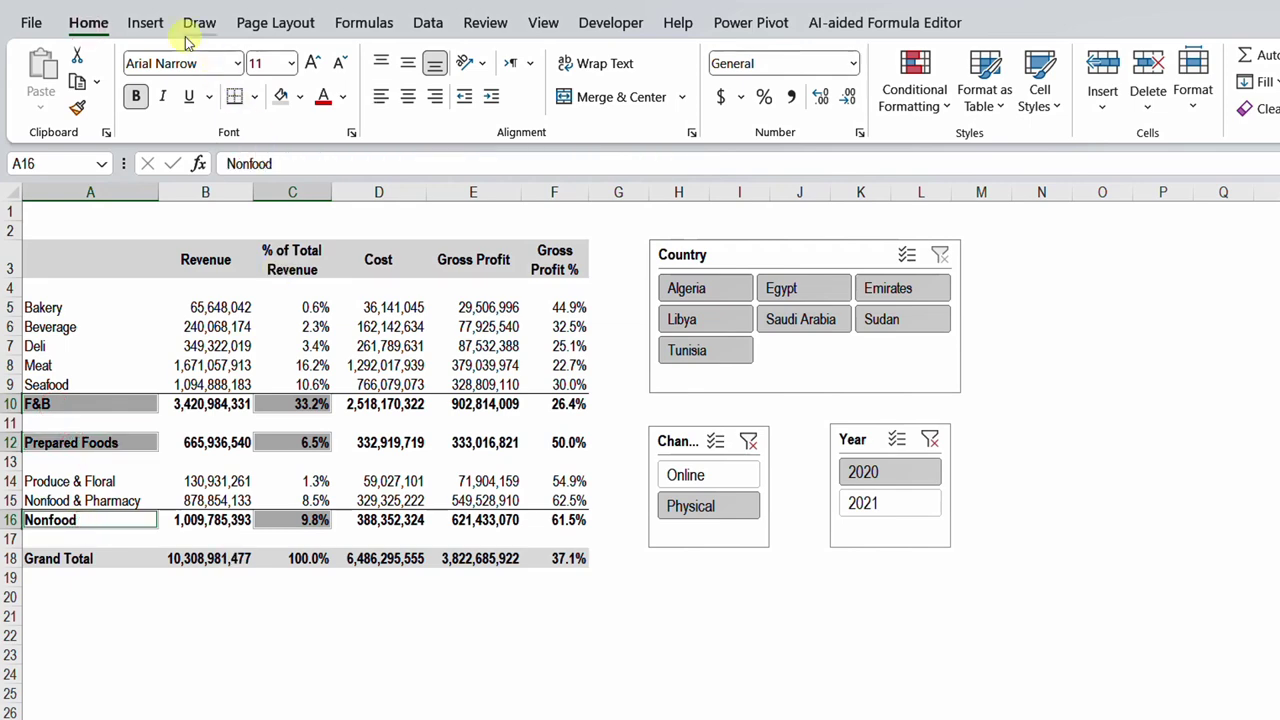
left_click(145, 22)
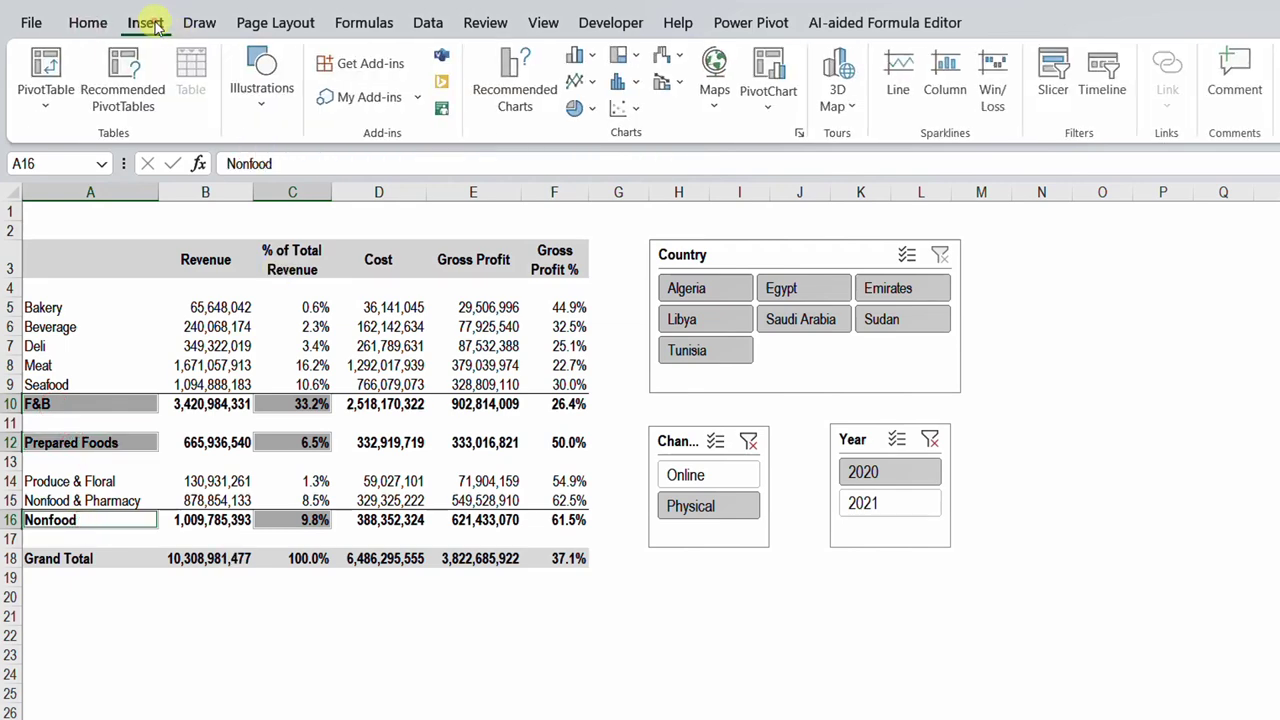
left_click(580, 108)
left_click(598, 386)
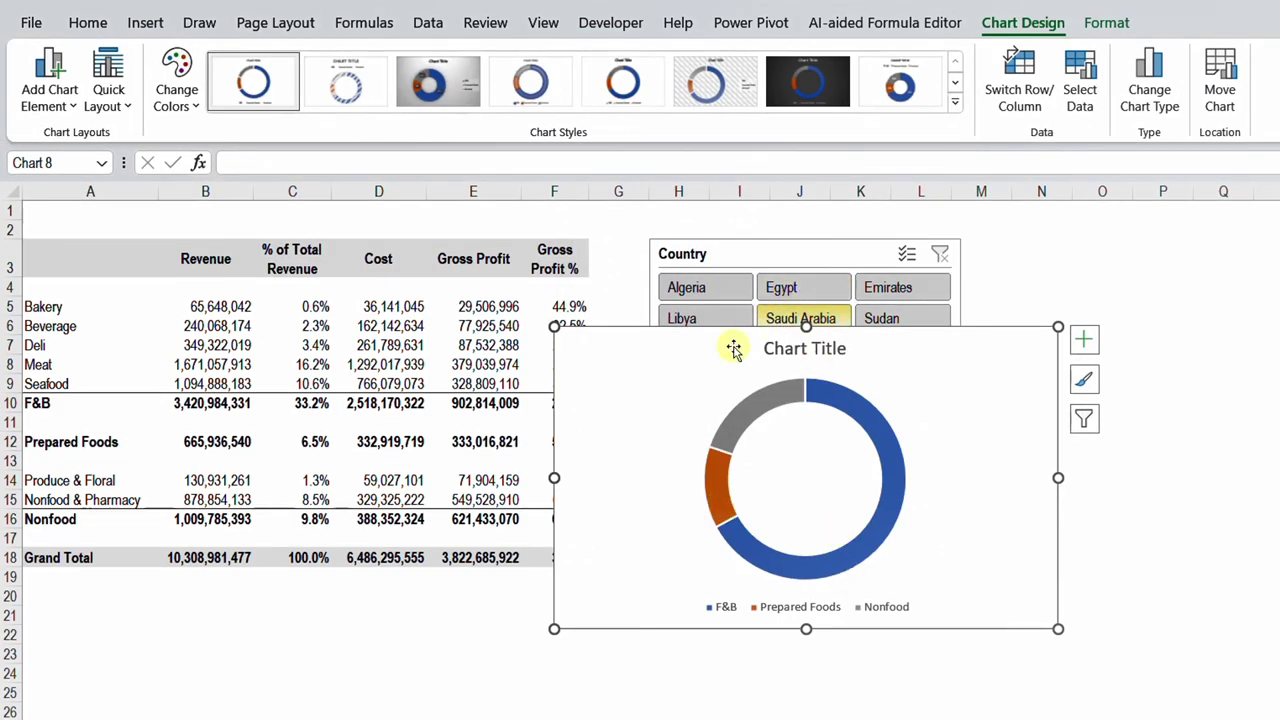
Step: Shrink the doughnut chart, place it below the Grand Total row, and apply the grey gradient style with percentage labels
left_click_drag(1058, 326, 966, 380)
left_click_drag(737, 382, 233, 568)
scroll(233, 568, "down", 2)
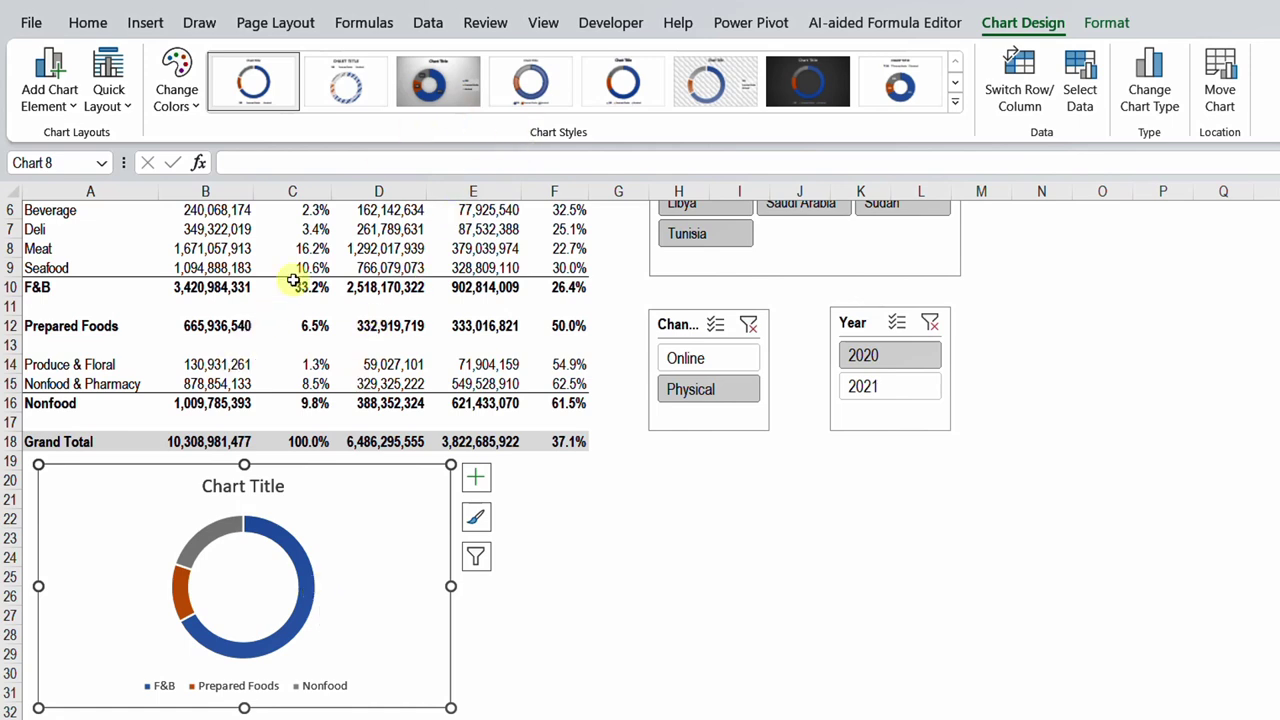
left_click(440, 82)
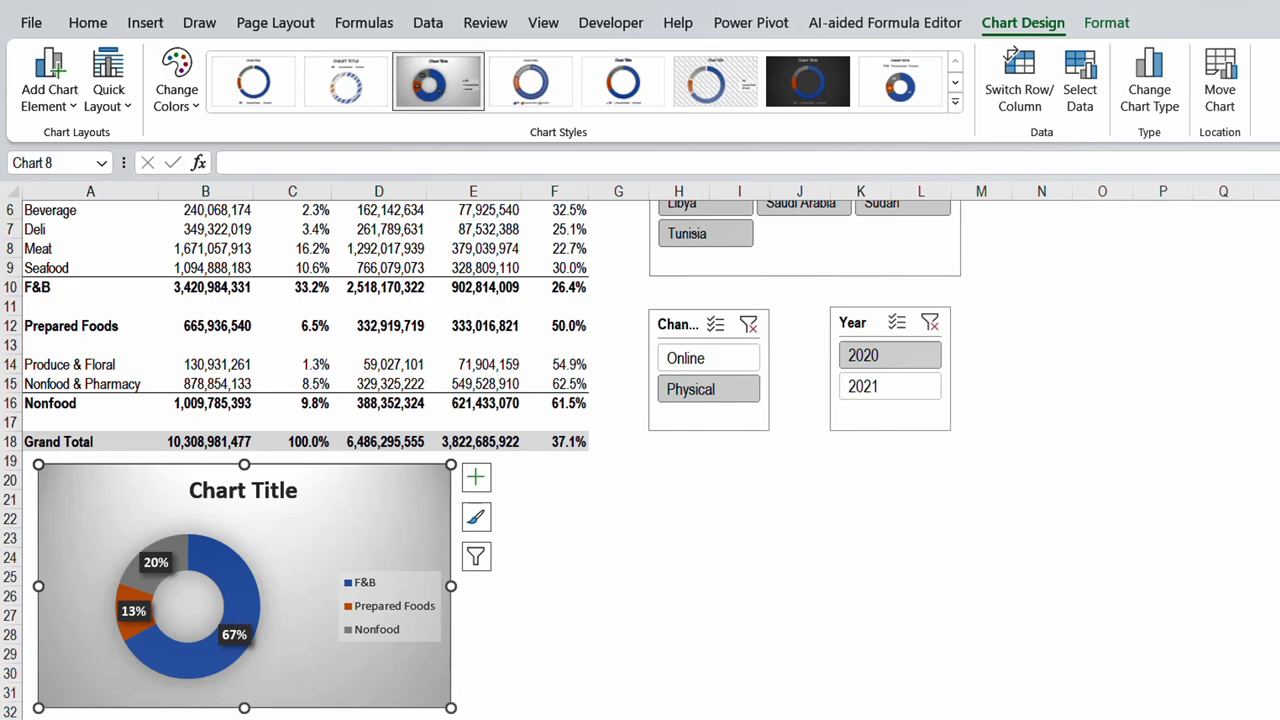
scroll(514, 560, "up", 1)
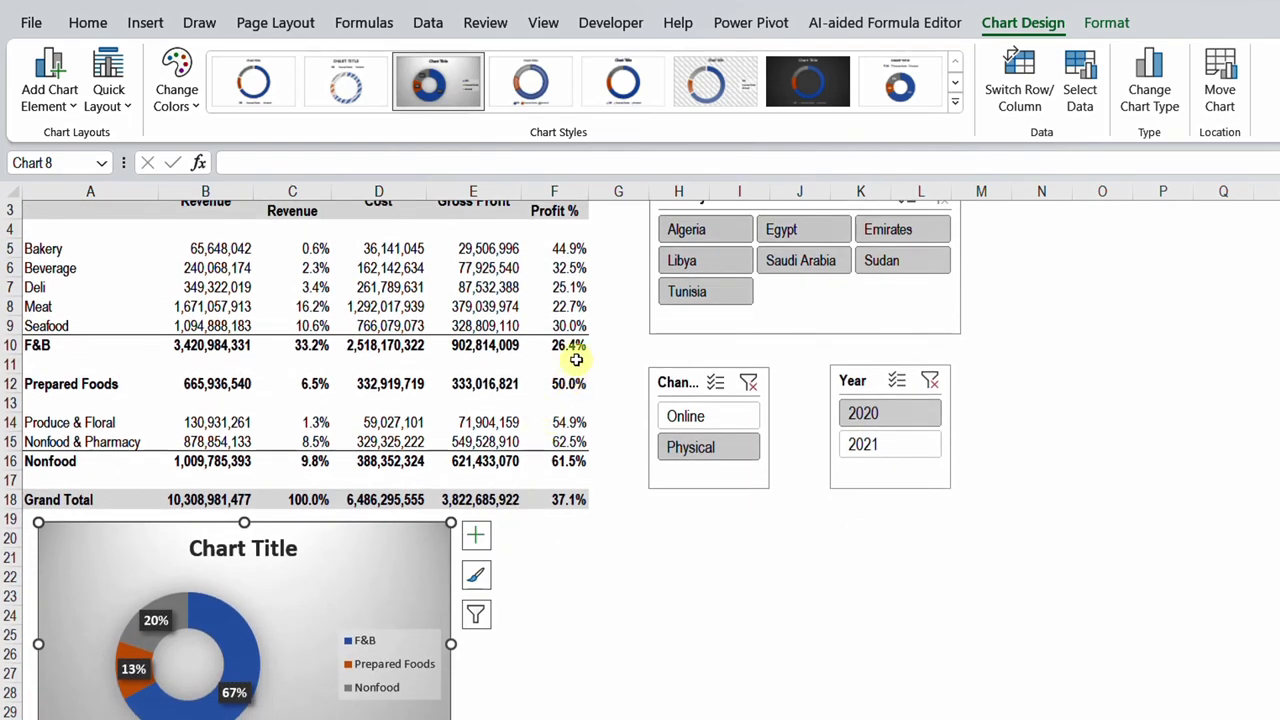
Step: Insert a clustered column chart of Gross Profit % for F&B, Prepared Foods and Nonfood, using A10, A12, A16 and F10, F12, F16
left_click(78, 346)
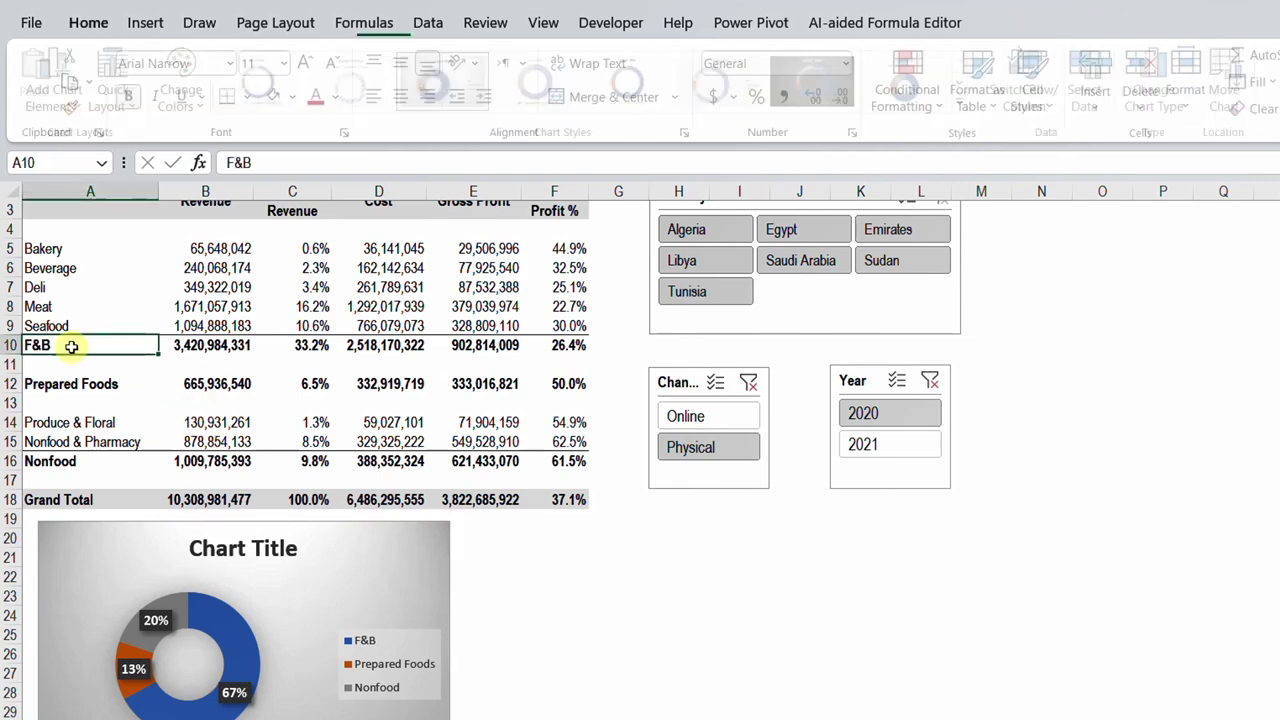
left_click(100, 382, "ctrl")
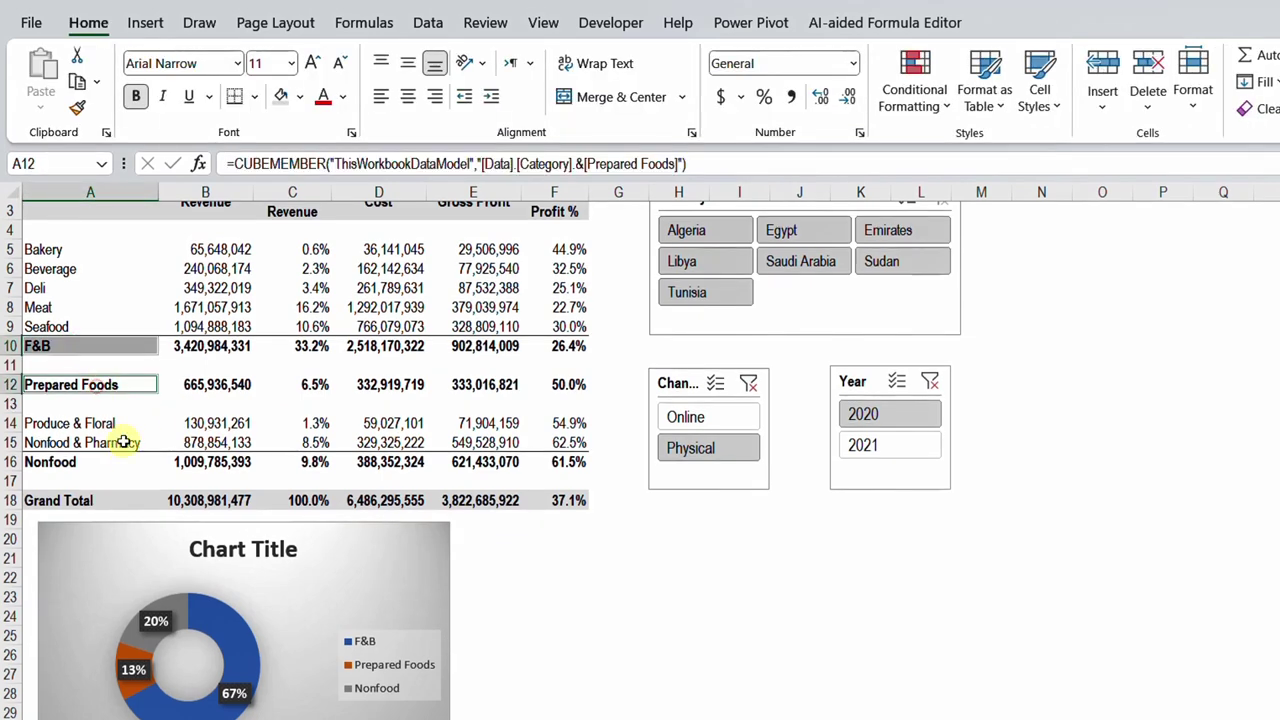
left_click(80, 462, "ctrl")
left_click(80, 465, "ctrl")
left_click(80, 465, "ctrl")
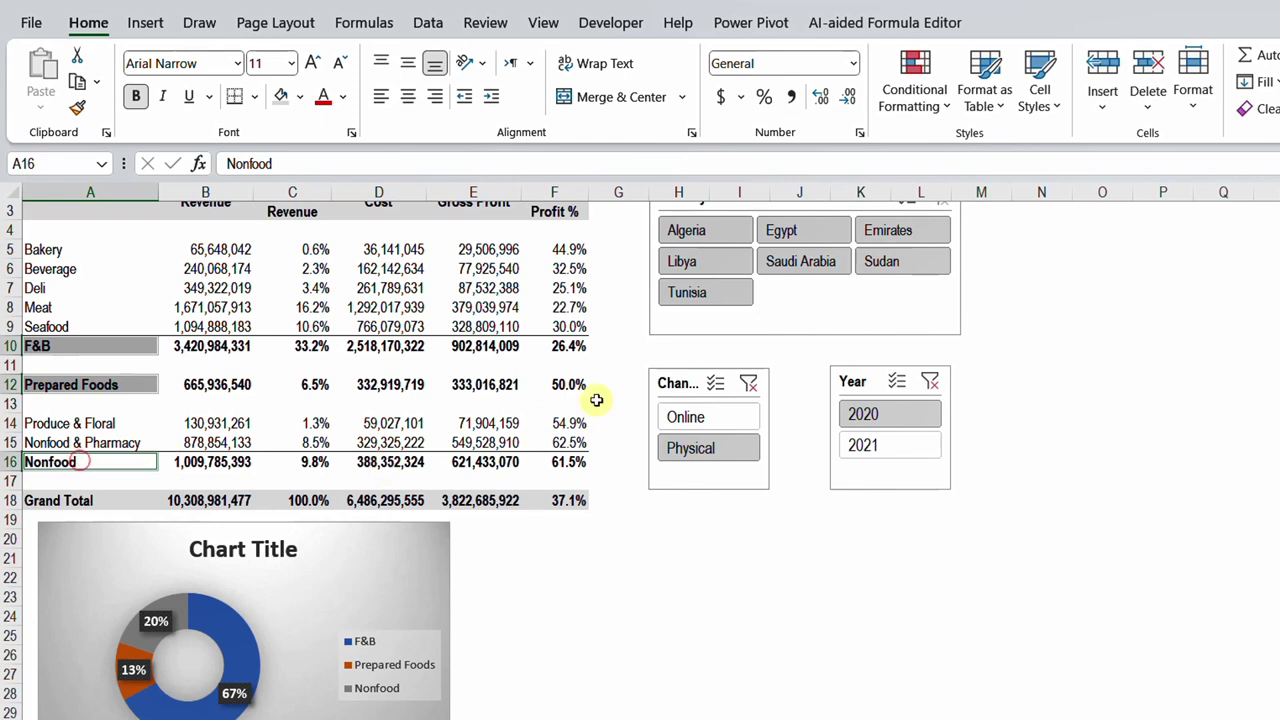
left_click(551, 346, "ctrl")
left_click(568, 384, "ctrl")
left_click(570, 462, "ctrl")
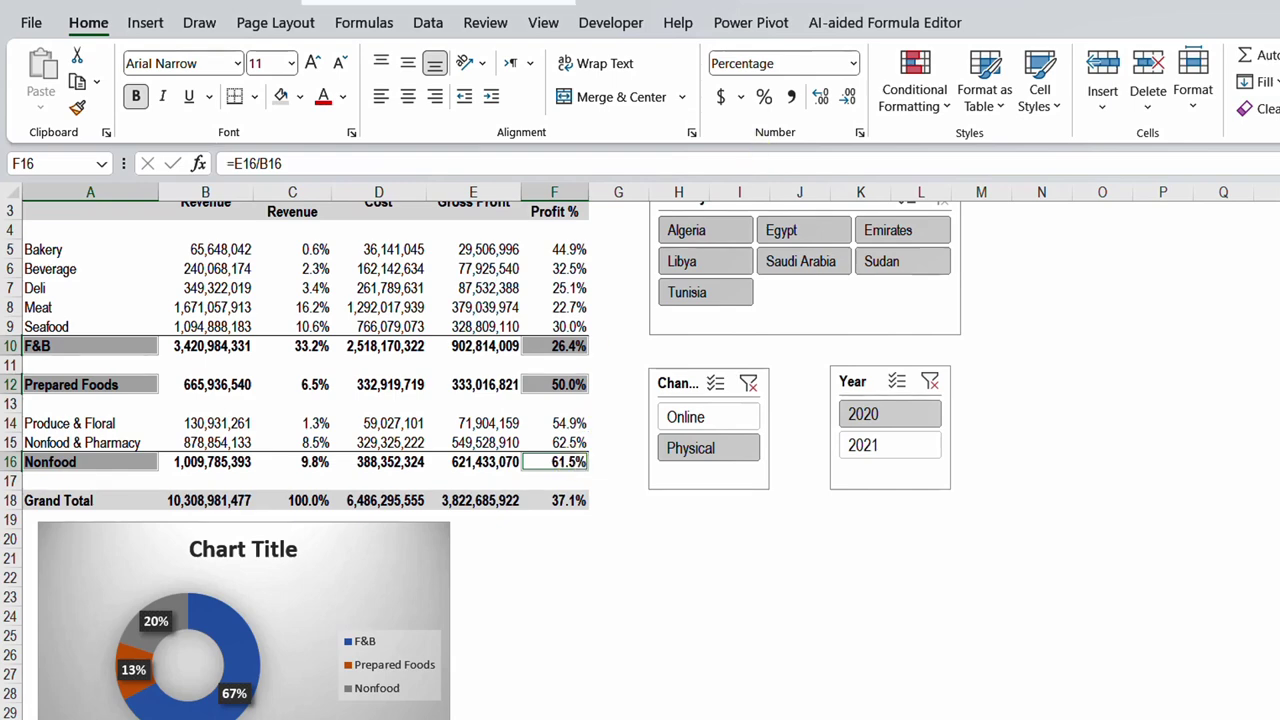
left_click(146, 22)
left_click(598, 108)
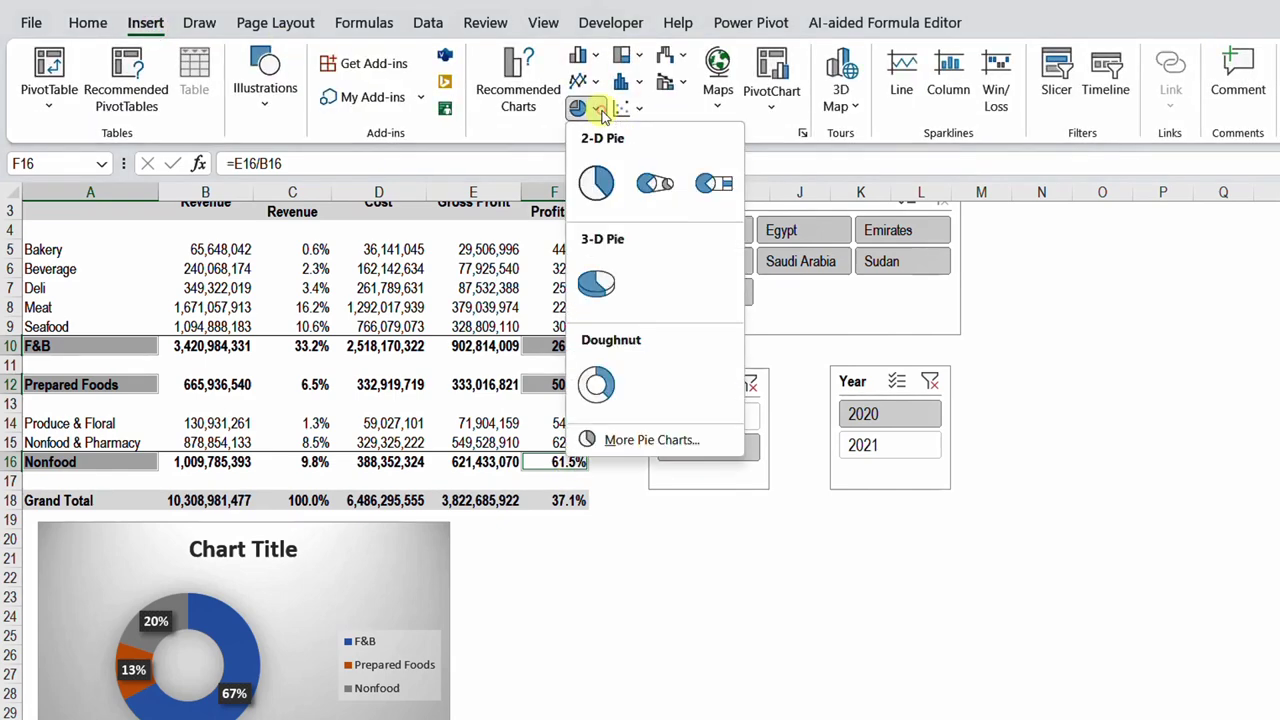
left_click(580, 55)
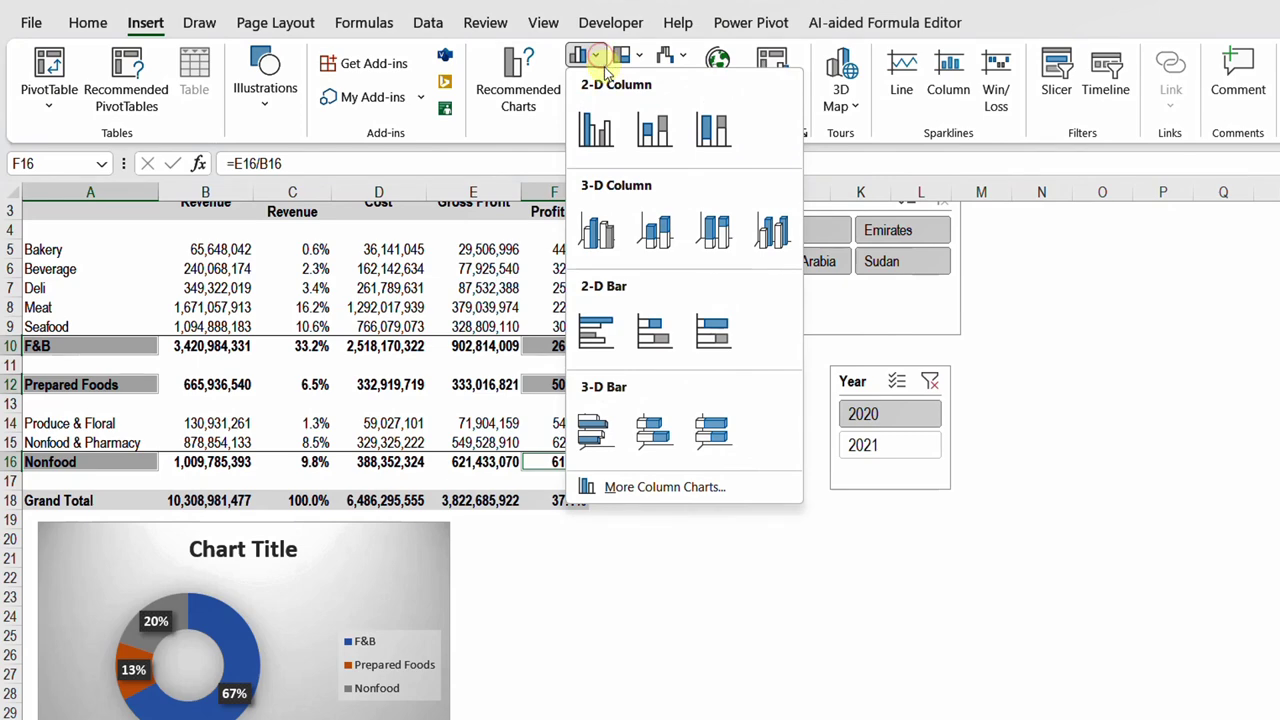
left_click(606, 122)
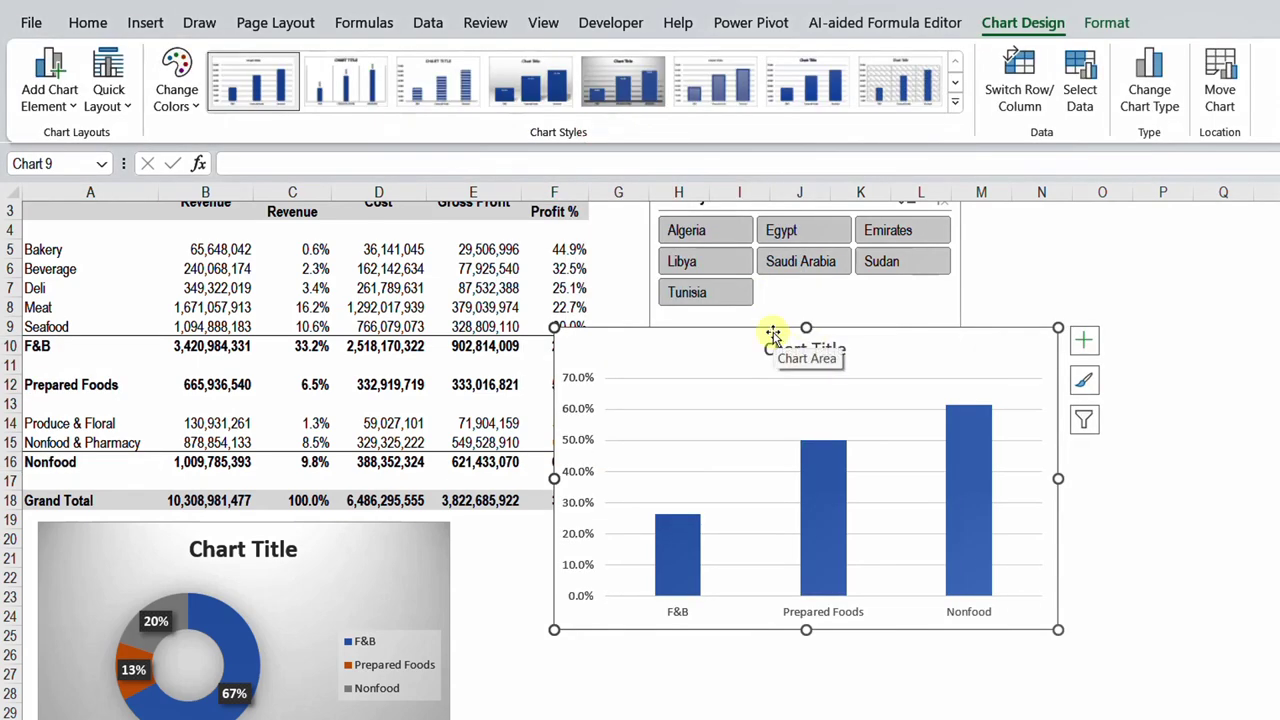
Step: Apply the grey gradient style with data labels to the column chart, then shrink it and move it beside the doughnut chart
left_click(622, 84)
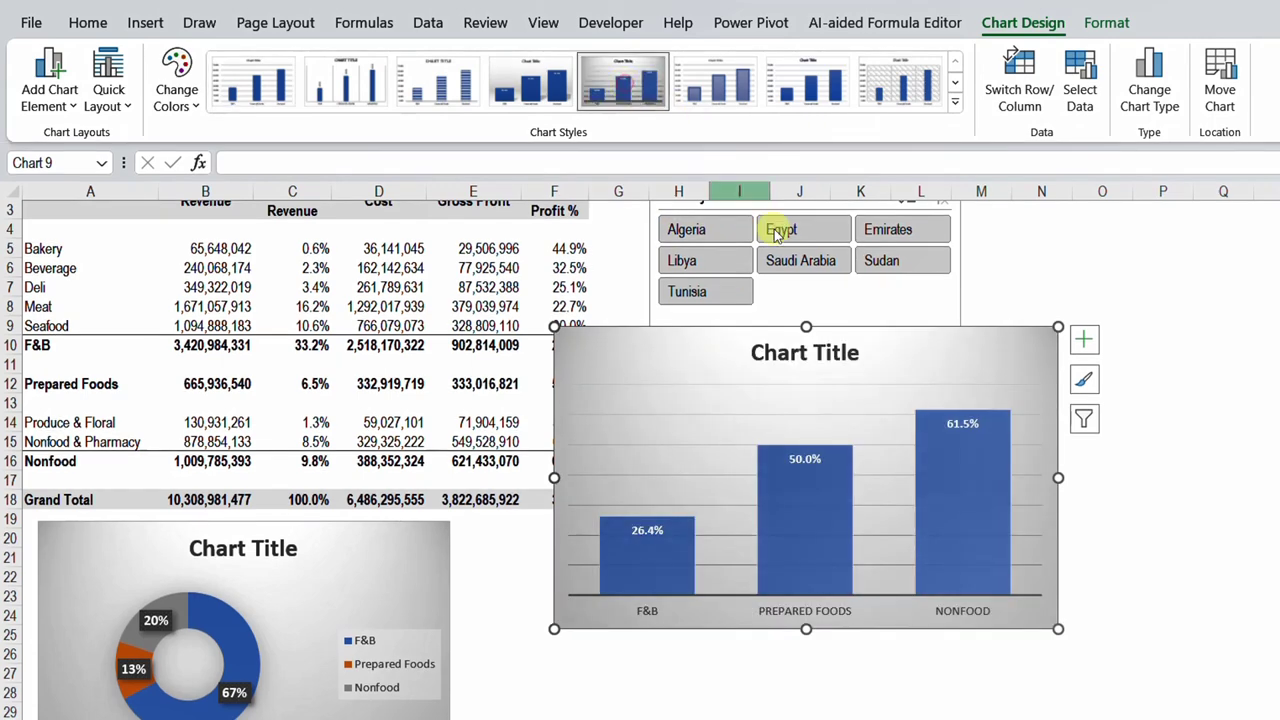
left_click_drag(1058, 326, 989, 400)
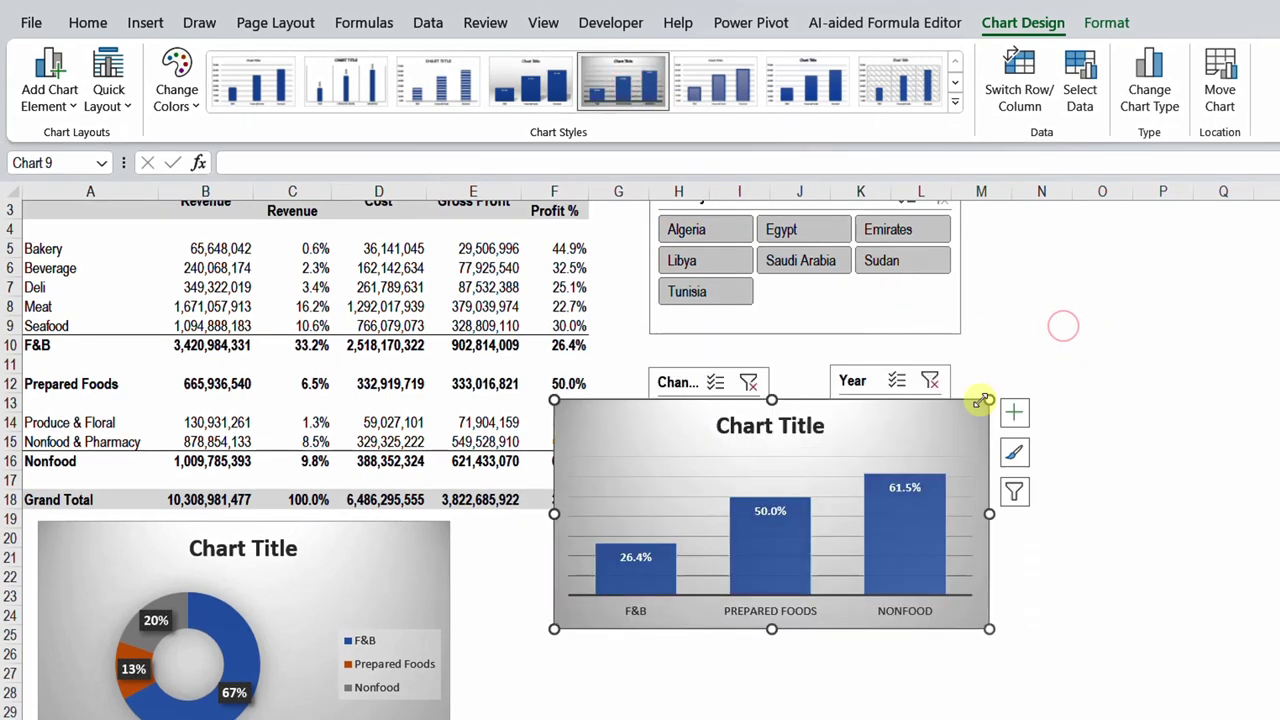
left_click_drag(878, 405, 800, 528)
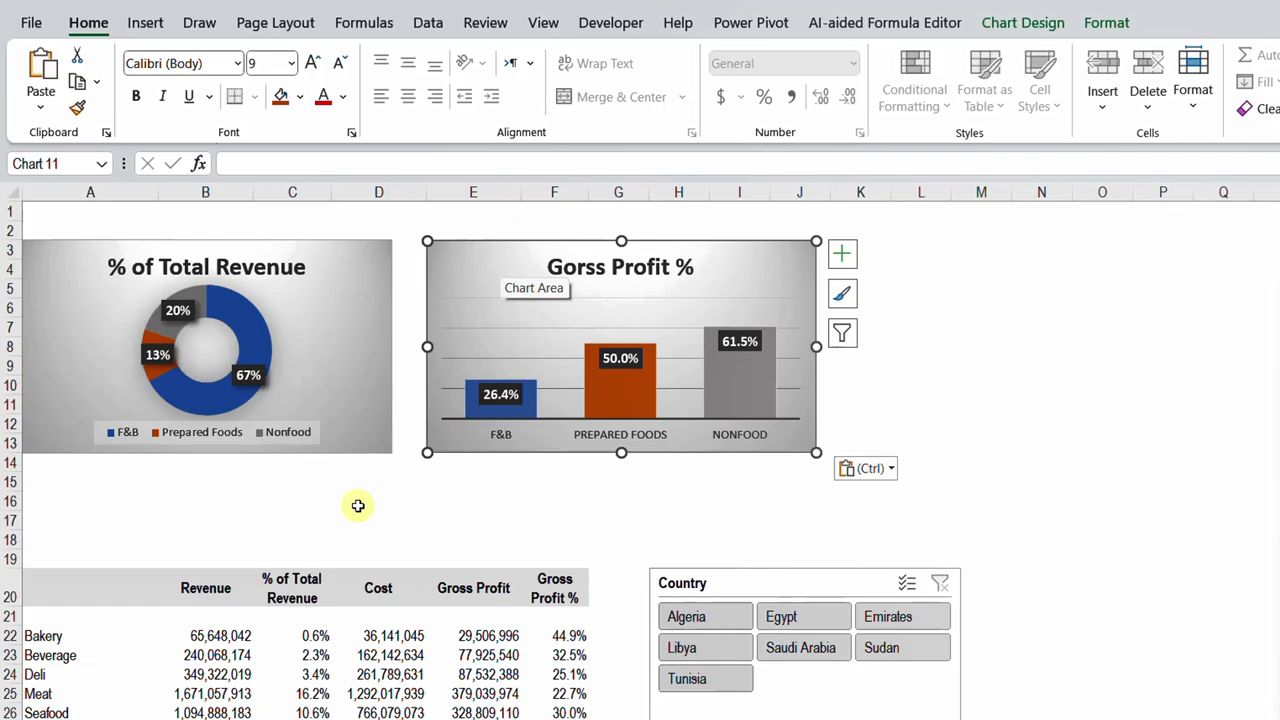
left_click(814, 385)
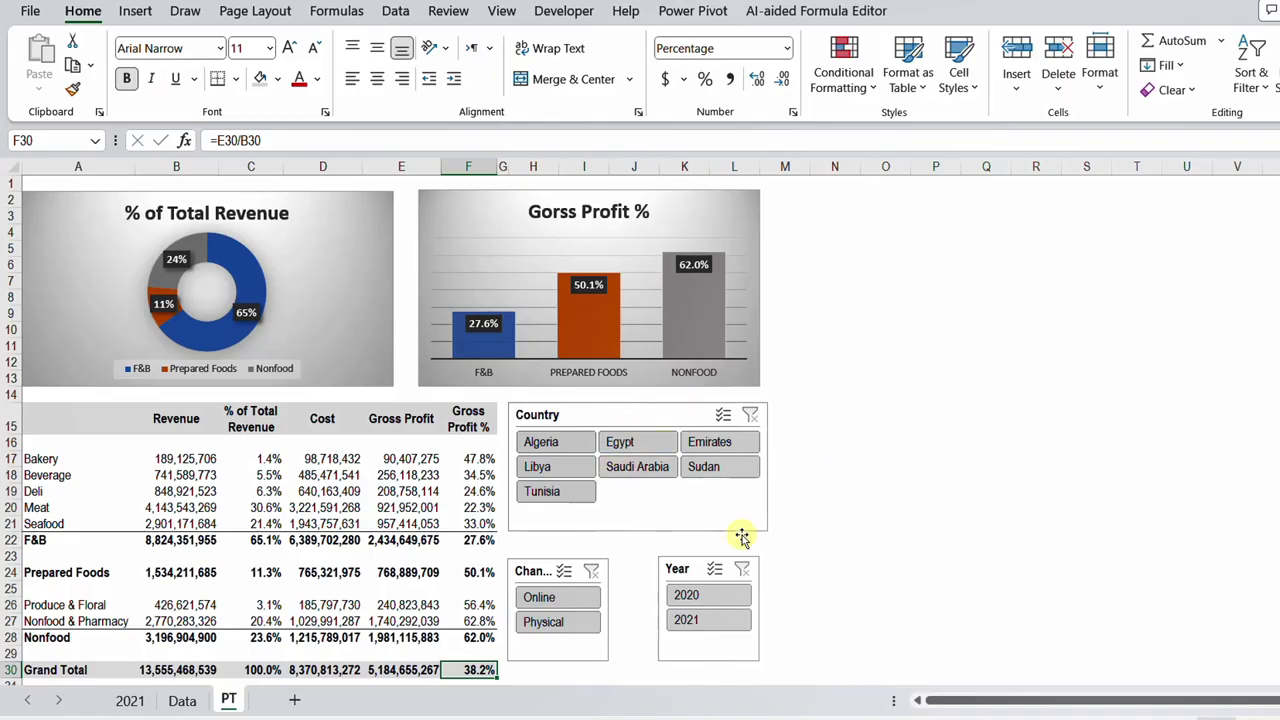
Step: Test the report and charts by filtering Country to Algeria, Year to 2020 and 2021, and Channel to Online
left_click(557, 446)
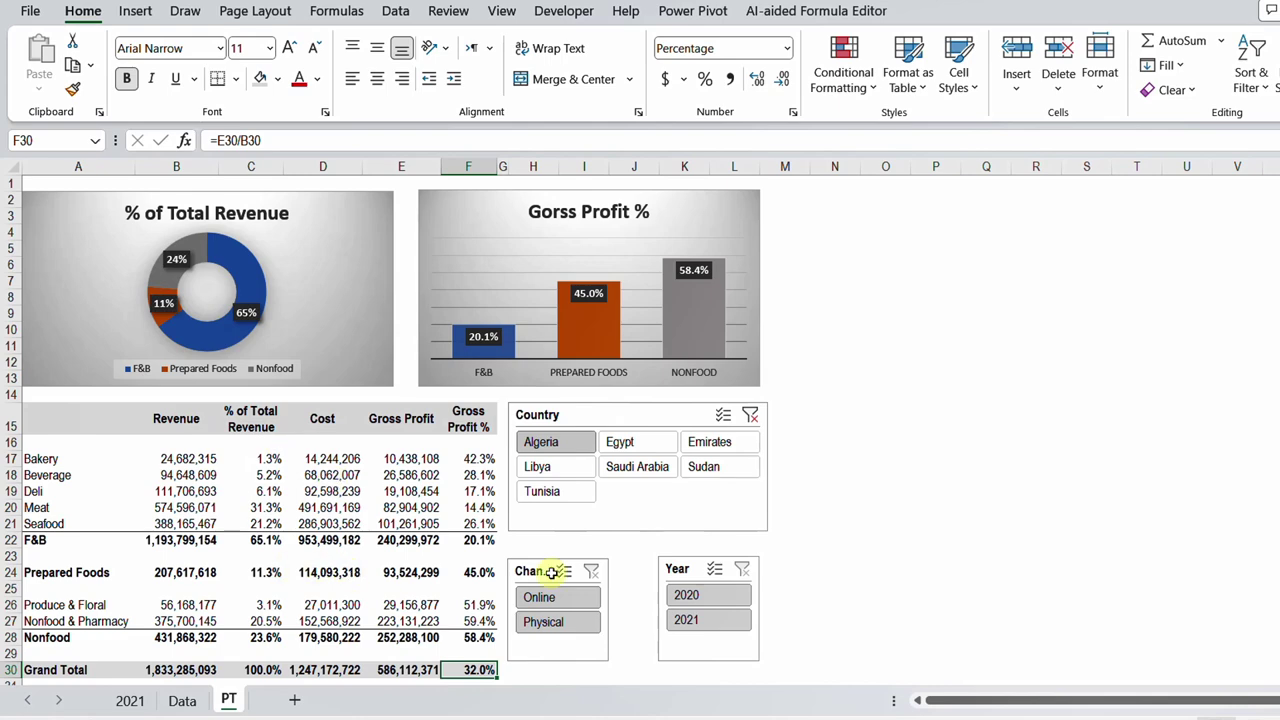
left_click(710, 595)
left_click(690, 618)
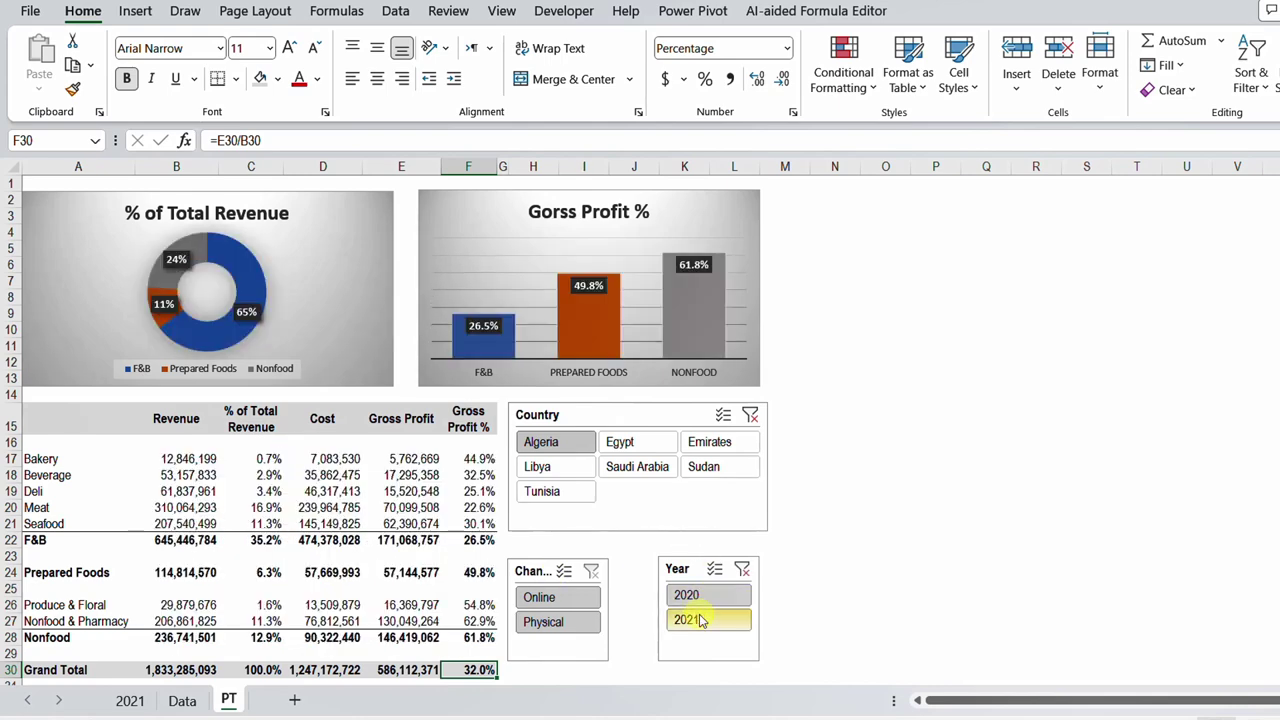
left_click(571, 603)
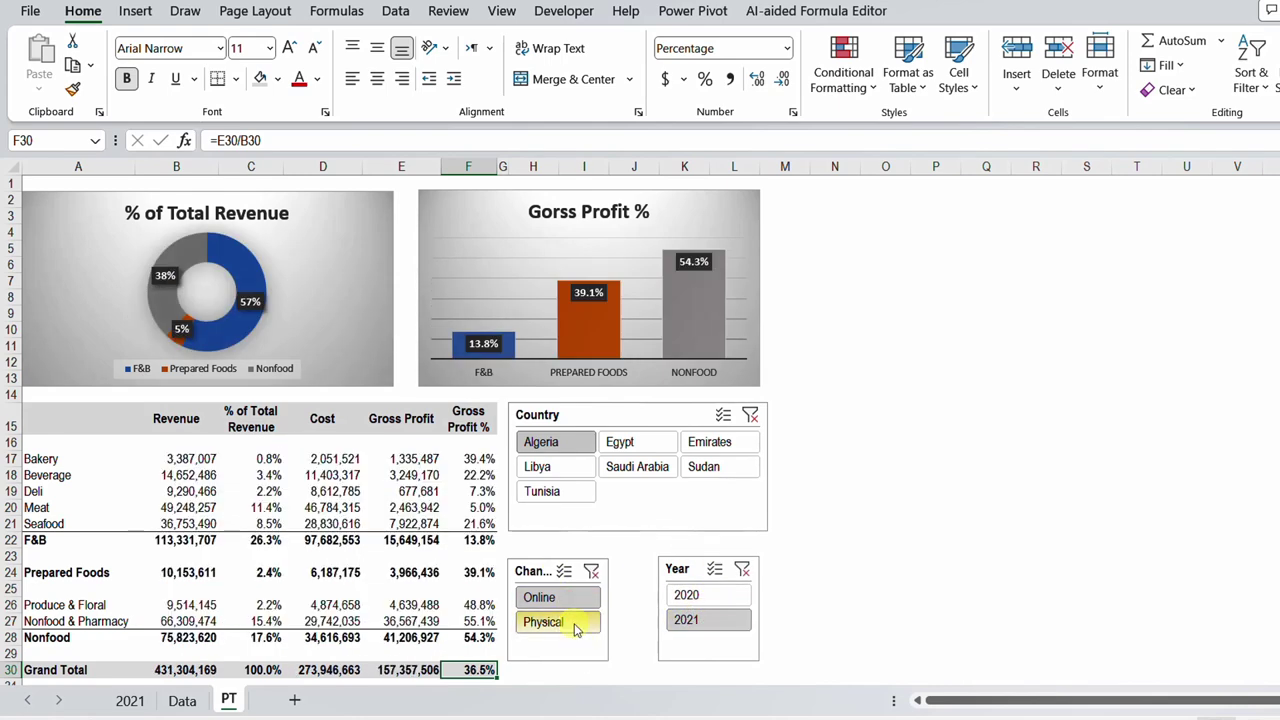
Step: Filter Channel to Physical, clear the Channel filter, and check the Gross Profit % cells for F&B, Prepared Foods, Nonfood and Grand Total
left_click(571, 622)
left_click(591, 575)
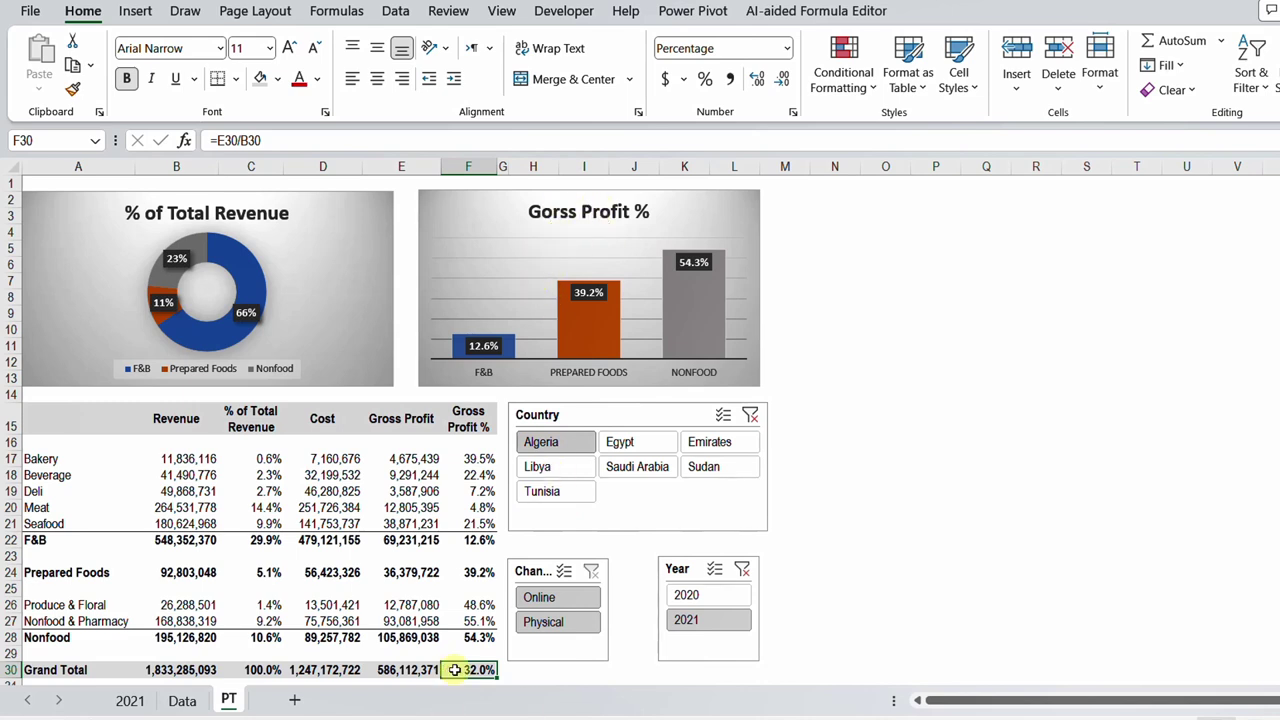
left_click(484, 540)
left_click(484, 572)
left_click(480, 637)
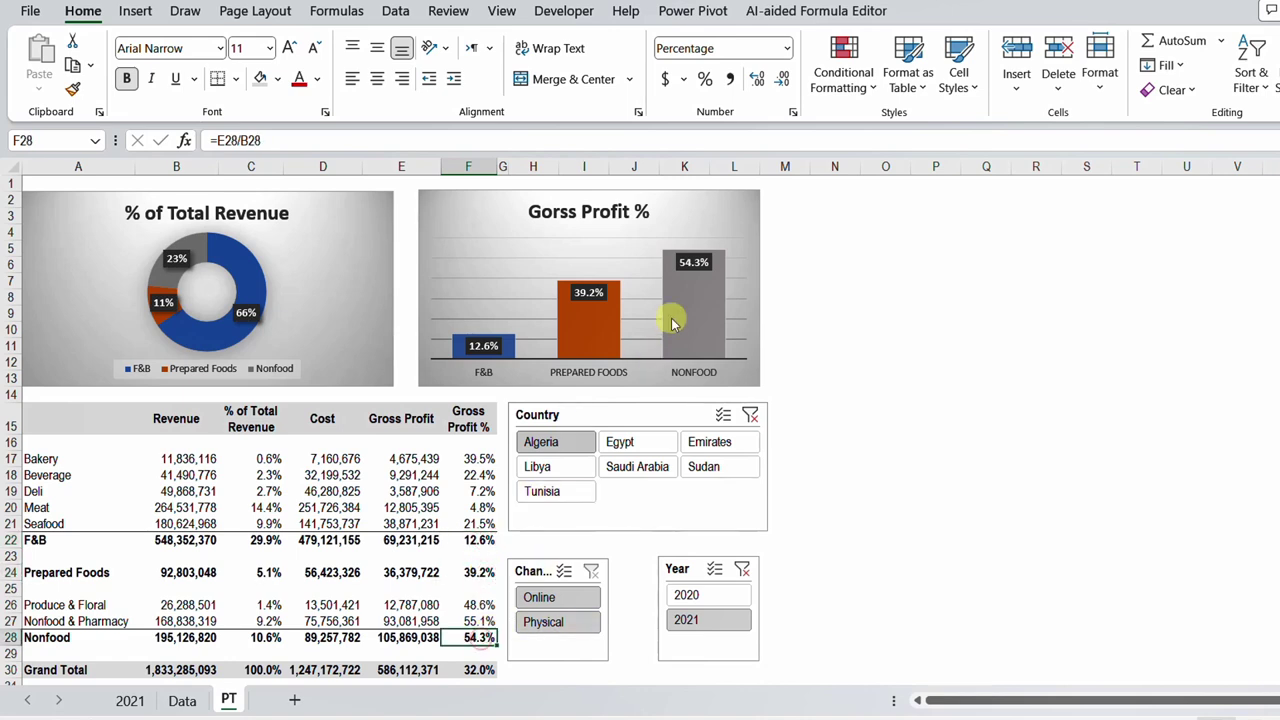
left_click(480, 670)
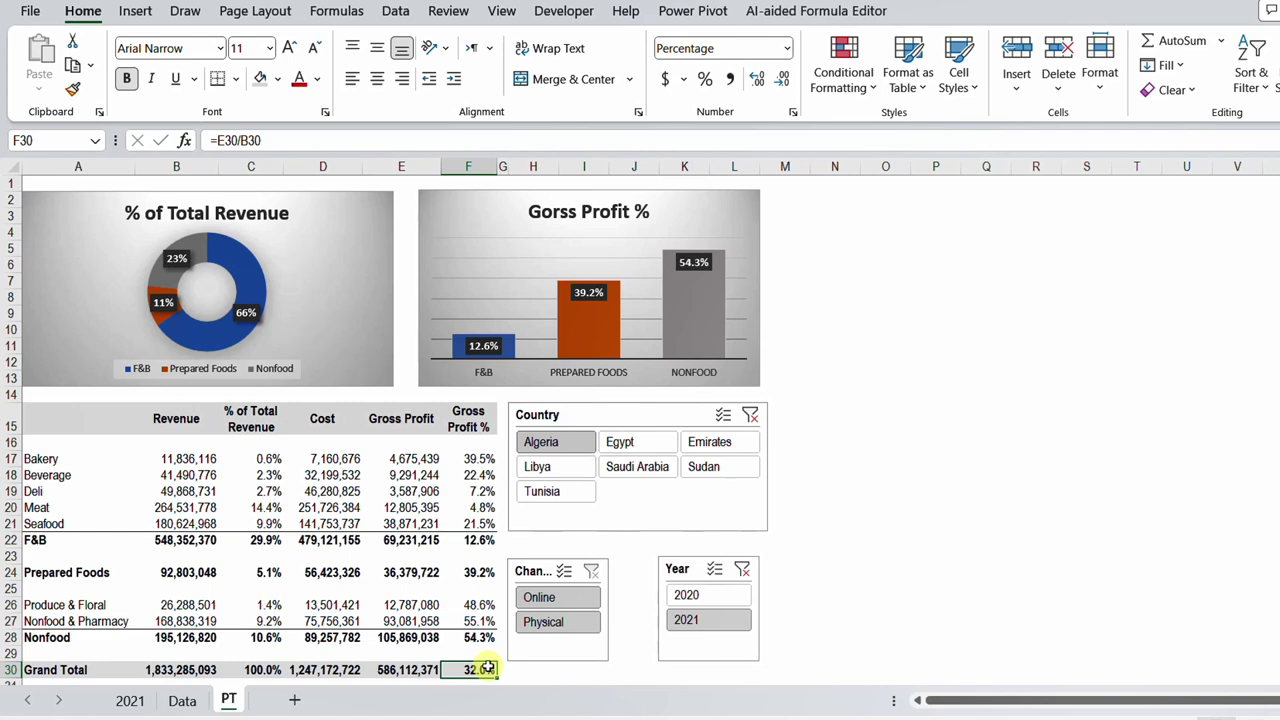
Step: Draw a rectangle shape about 0.6" wide and 0.31" high on the column chart, beside its title
left_click(135, 11)
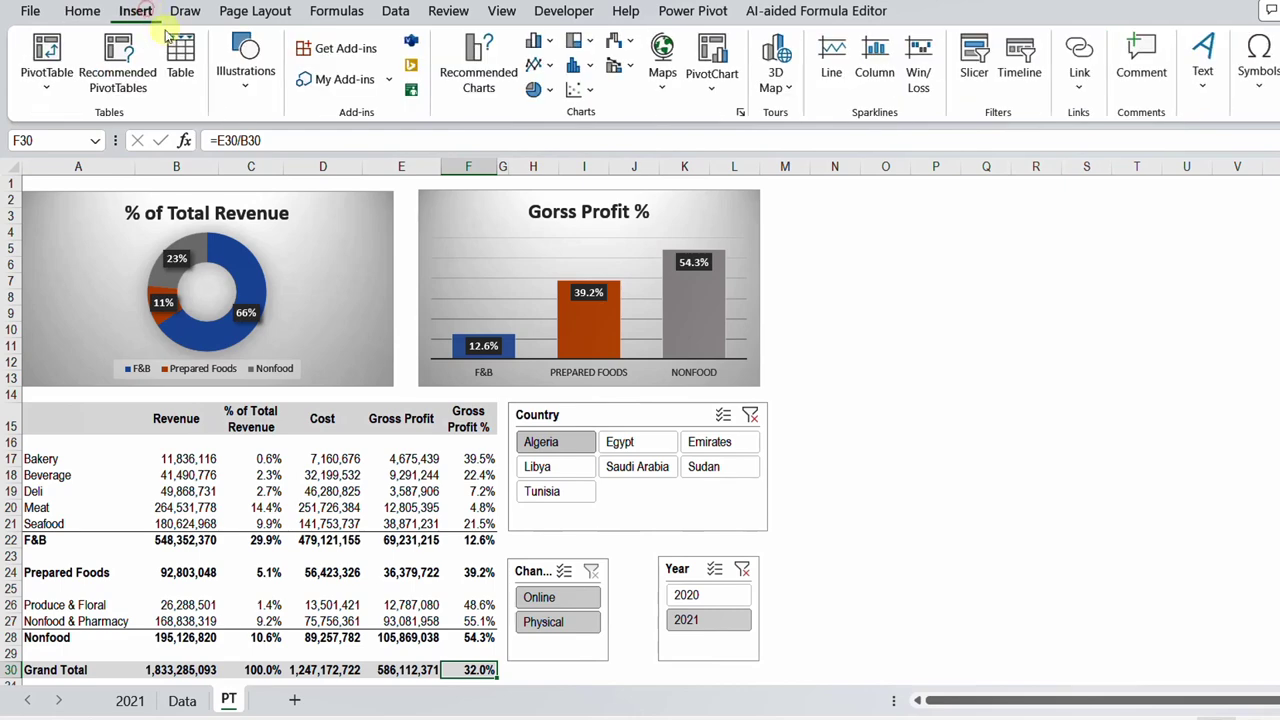
left_click(234, 88)
left_click(280, 177)
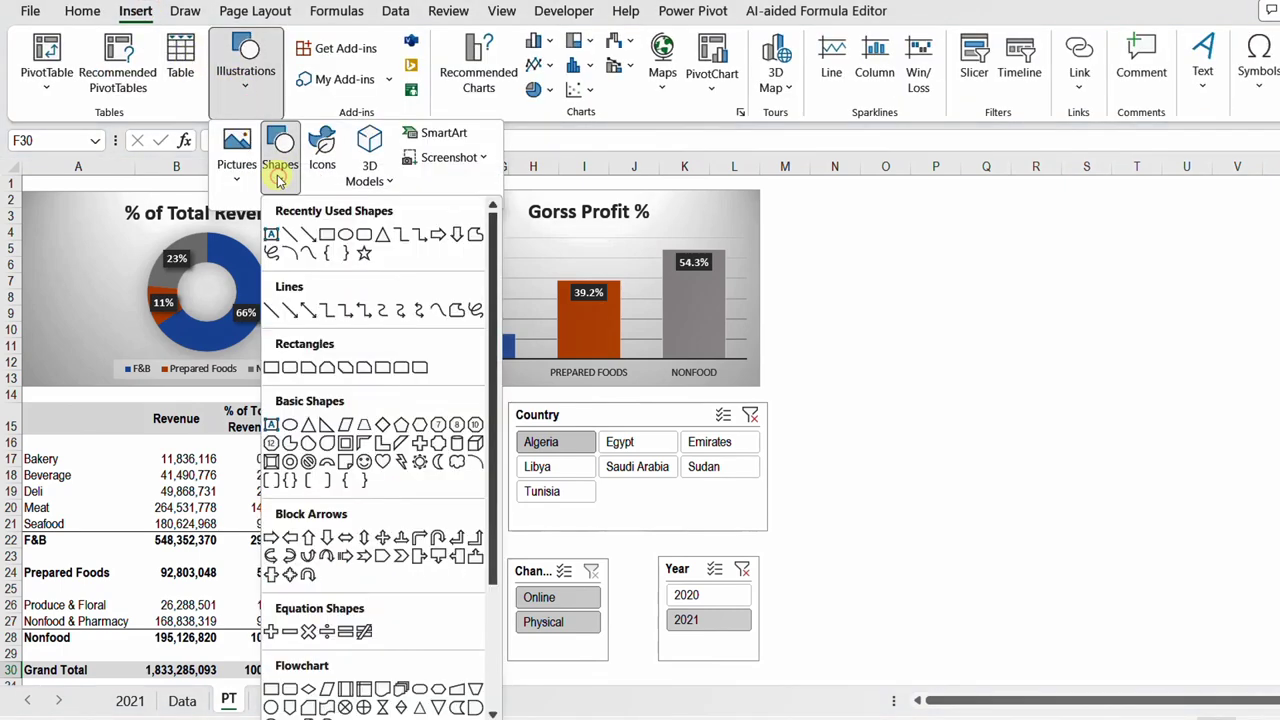
left_click(327, 234)
left_click_drag(447, 218, 502, 245)
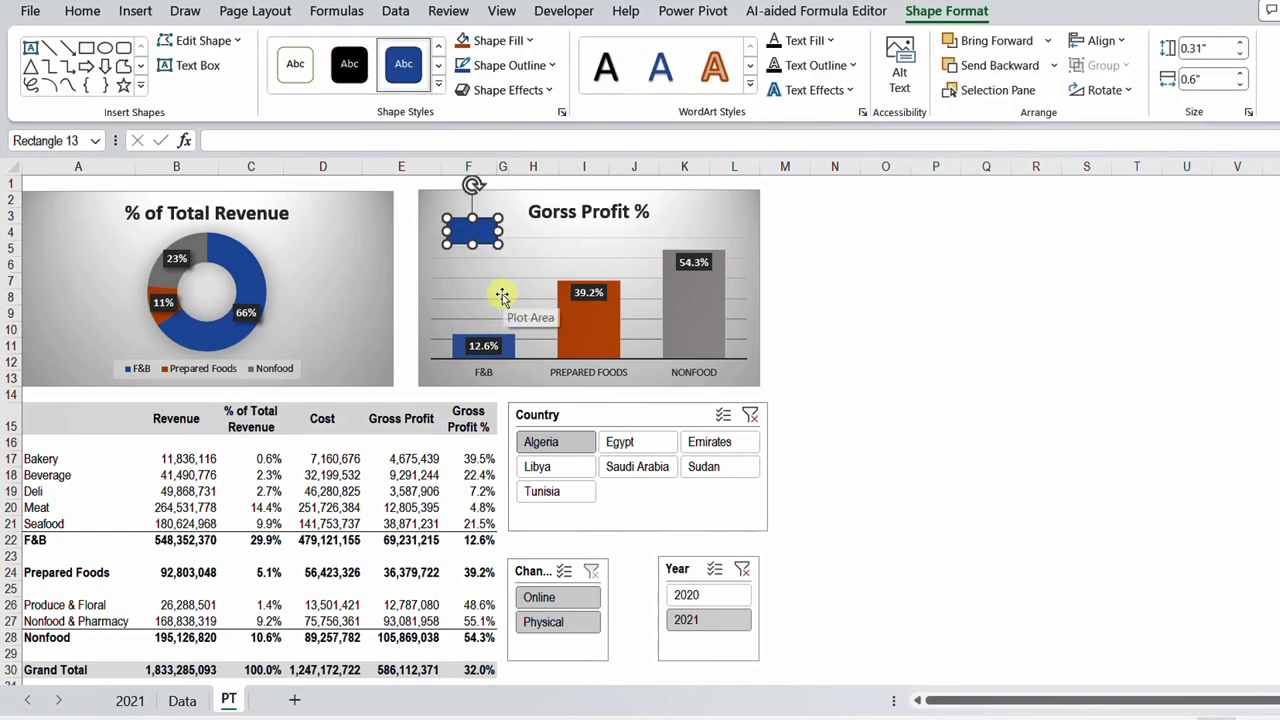
Step: Link the rectangle's text to the Grand Total Gross Profit % in F30 and format it like the chart's dark data labels with white text
left_click(248, 143)
type("=")
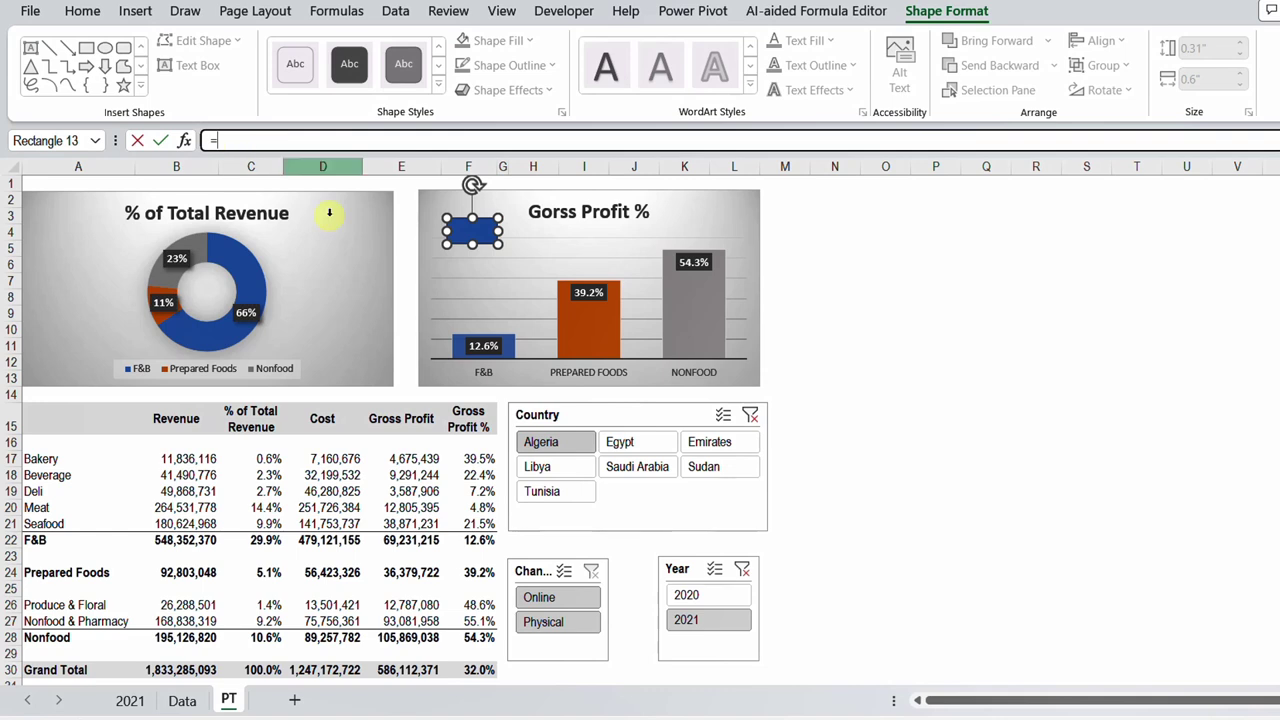
left_click(478, 668)
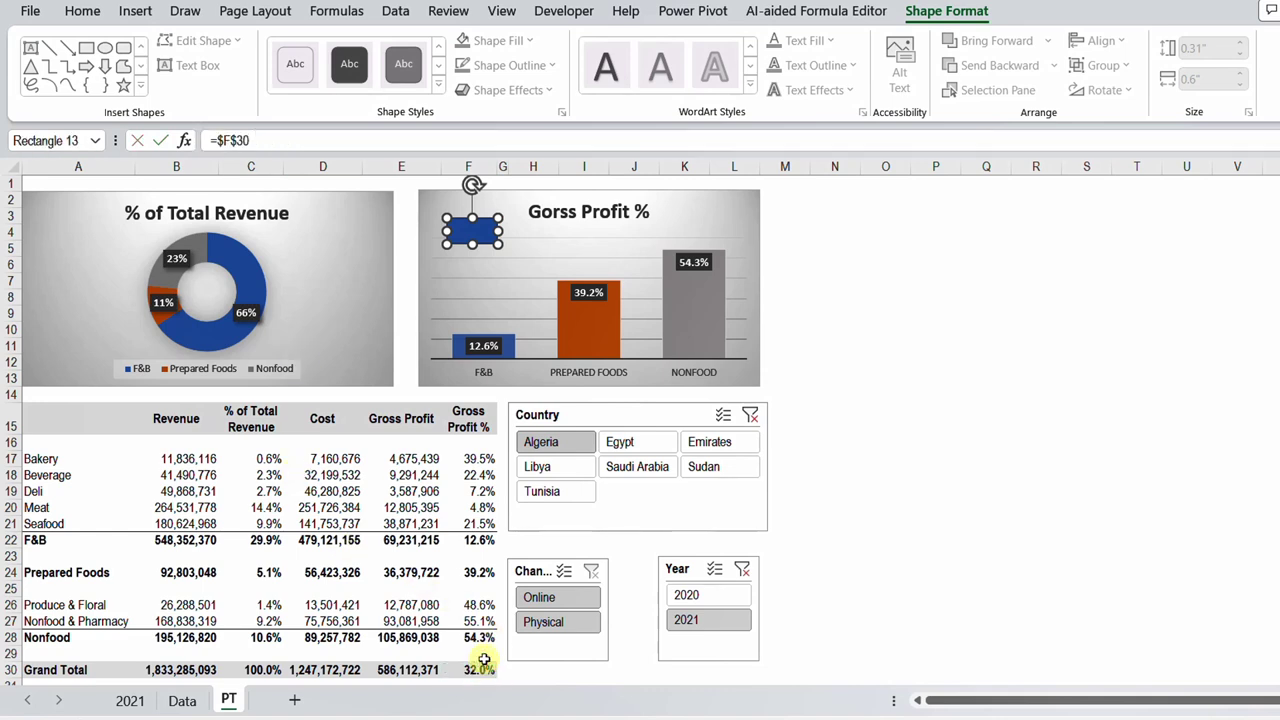
key("Return")
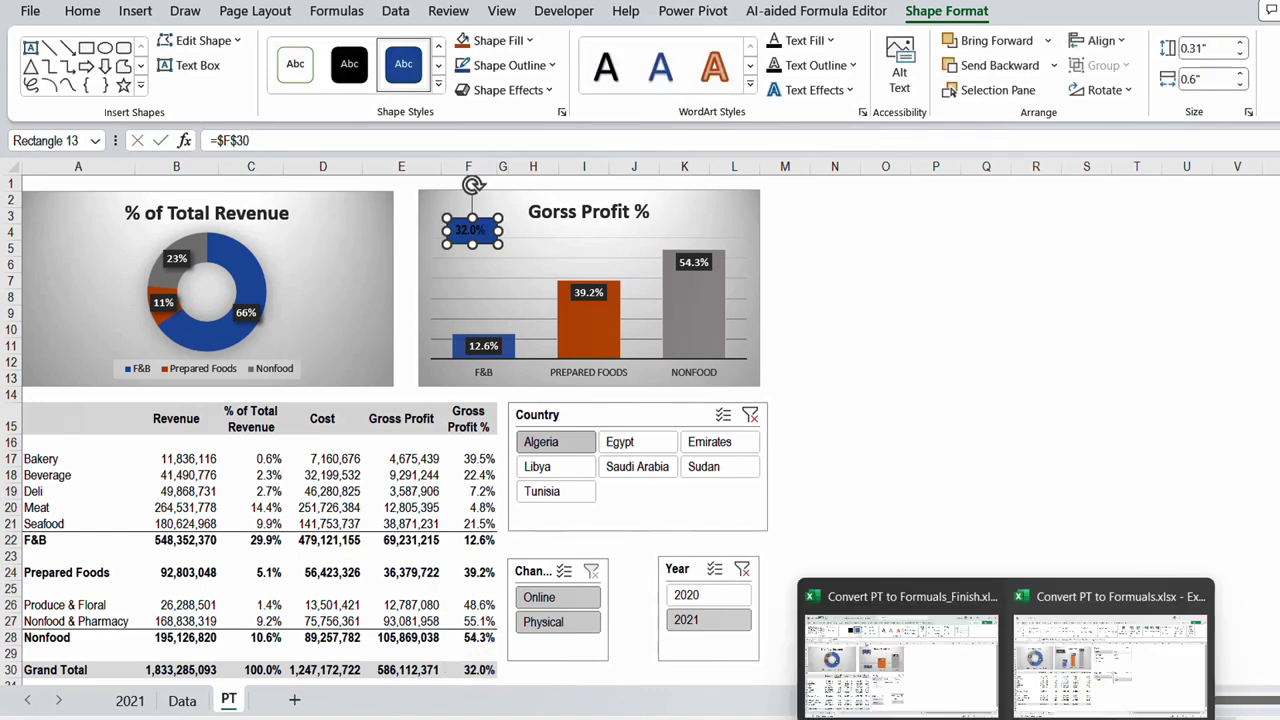
left_click(885, 233)
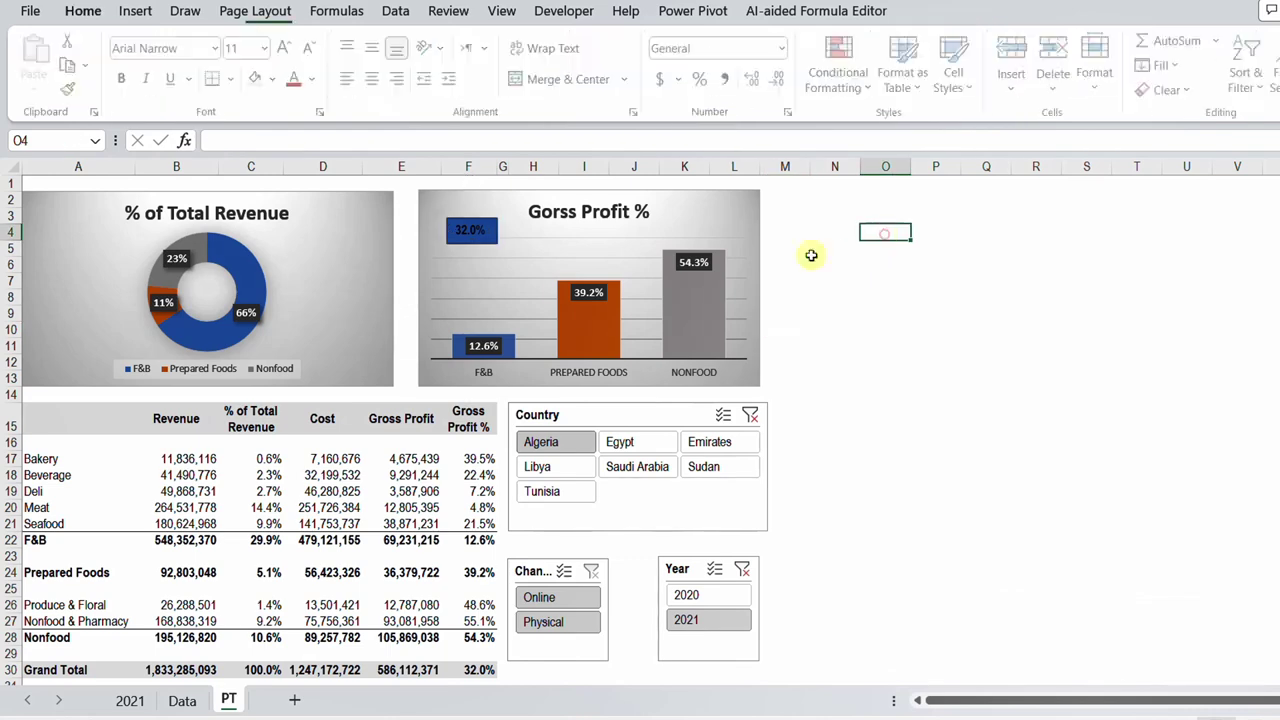
left_click(495, 247)
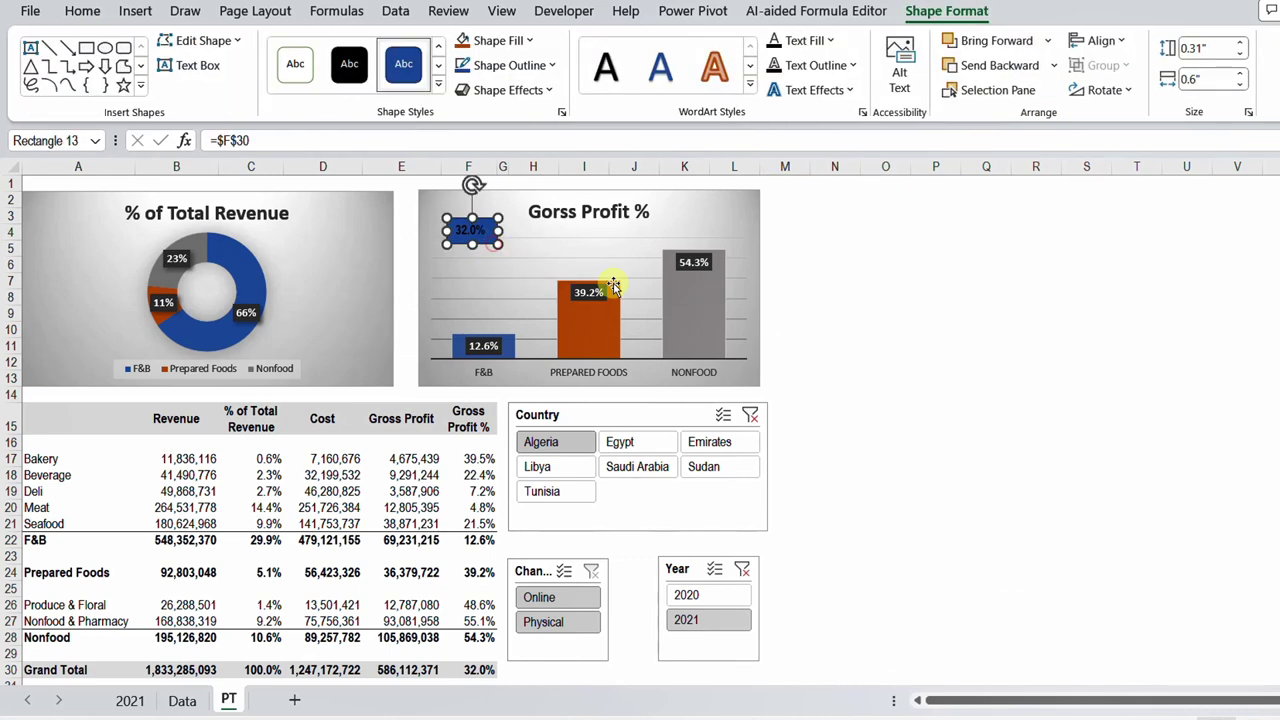
left_click(834, 297)
Step: Test the linked label and charts by filtering Country to Egypt, Emirates and Sudan in turn, and clear the Country filter
scroll(420, 390, "down", 1)
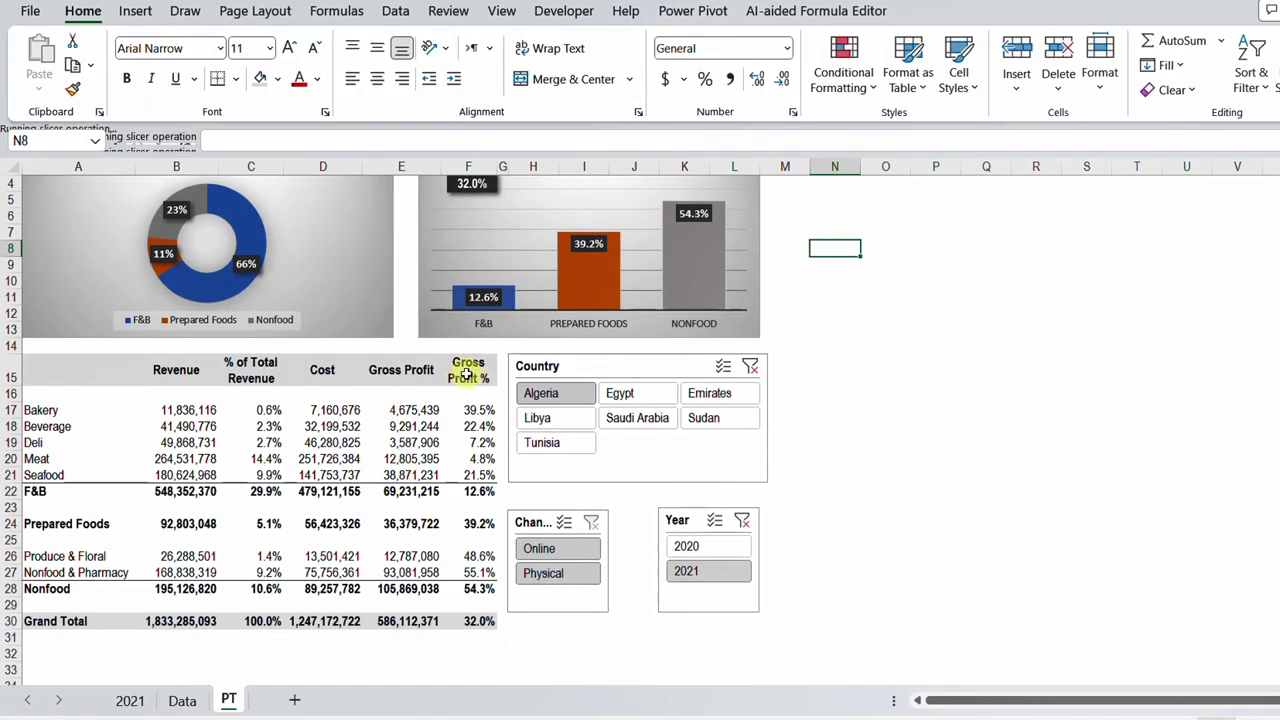
scroll(503, 397, "up", 1)
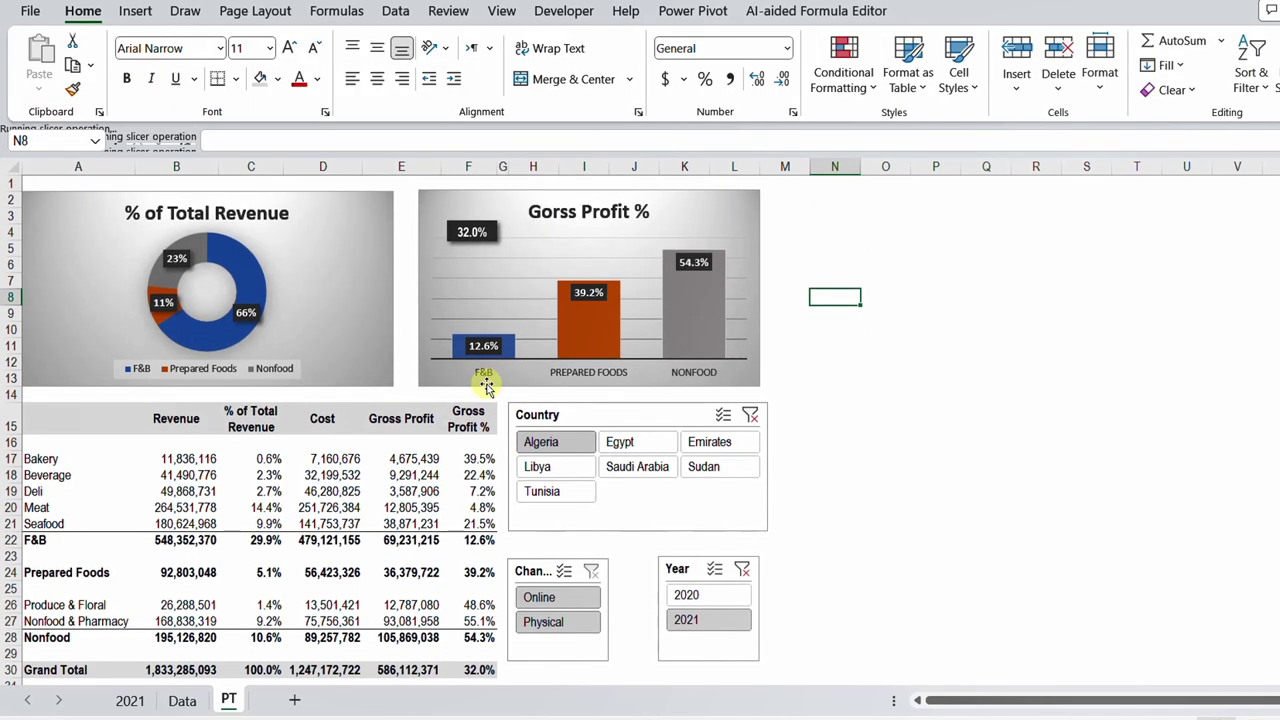
left_click(648, 449)
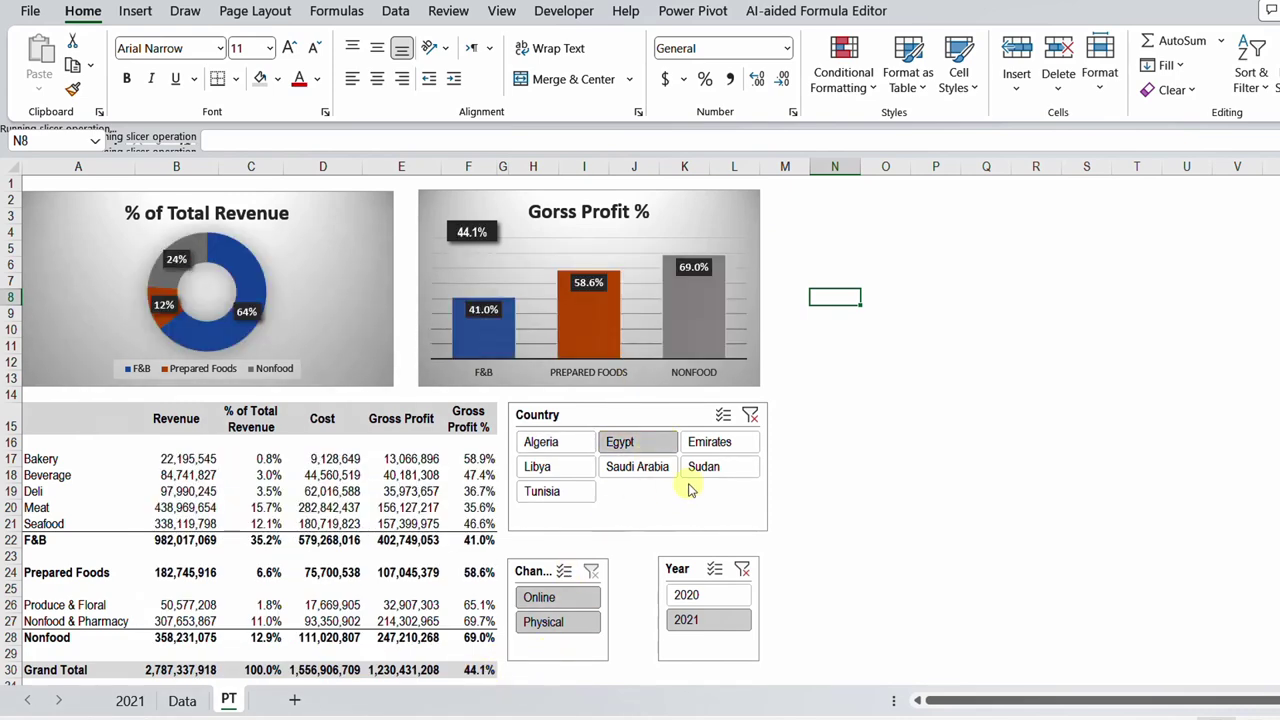
left_click(712, 443)
left_click(722, 470)
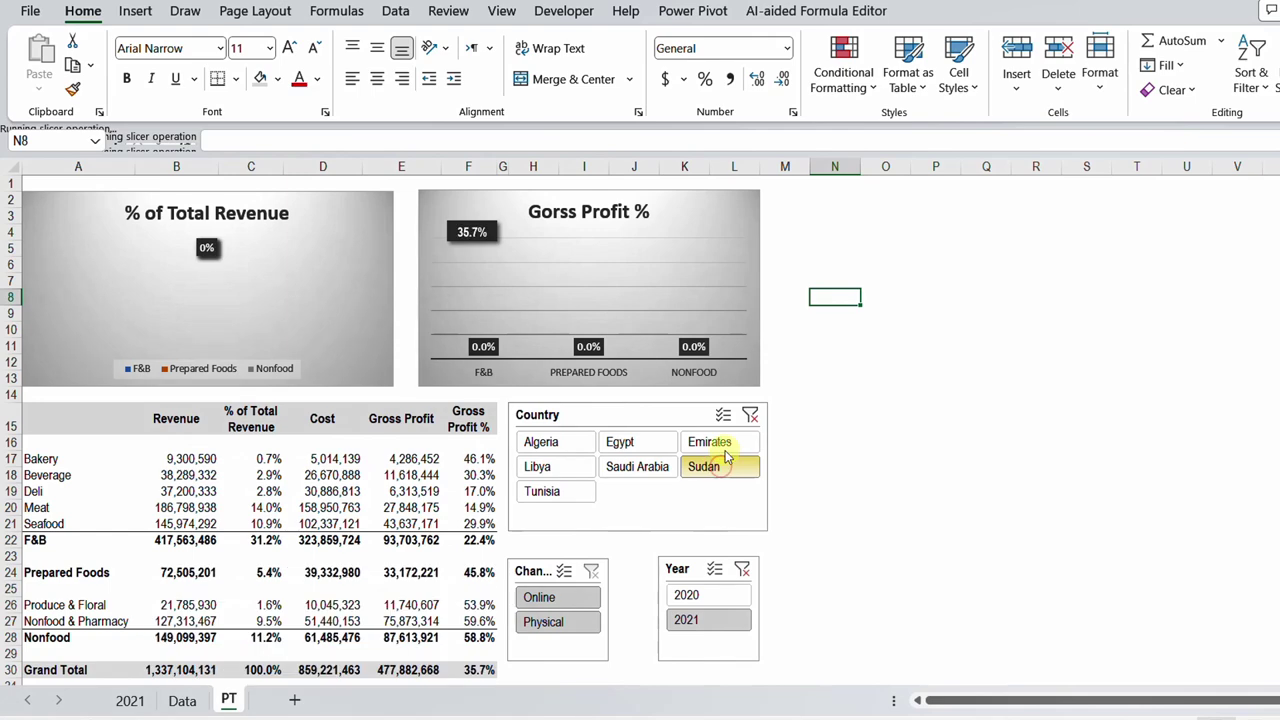
left_click(750, 415)
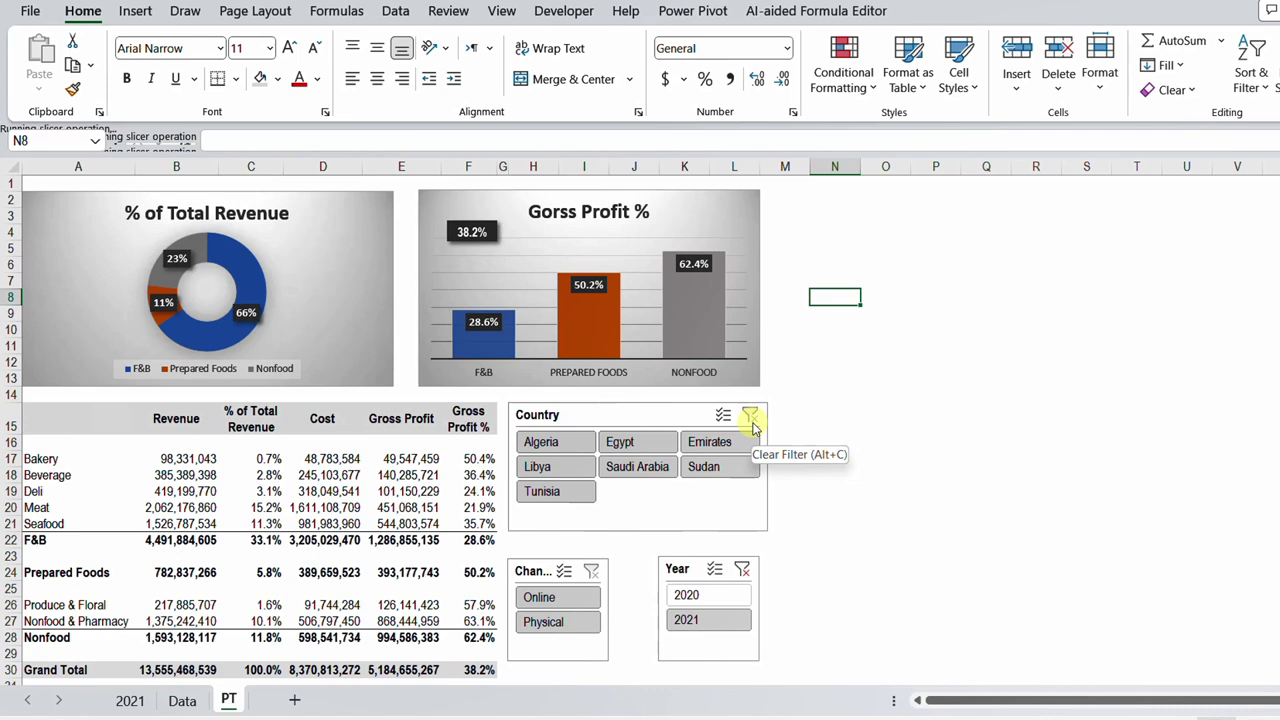
scroll(337, 523, "down", 1)
scroll(337, 523, "up", 1)
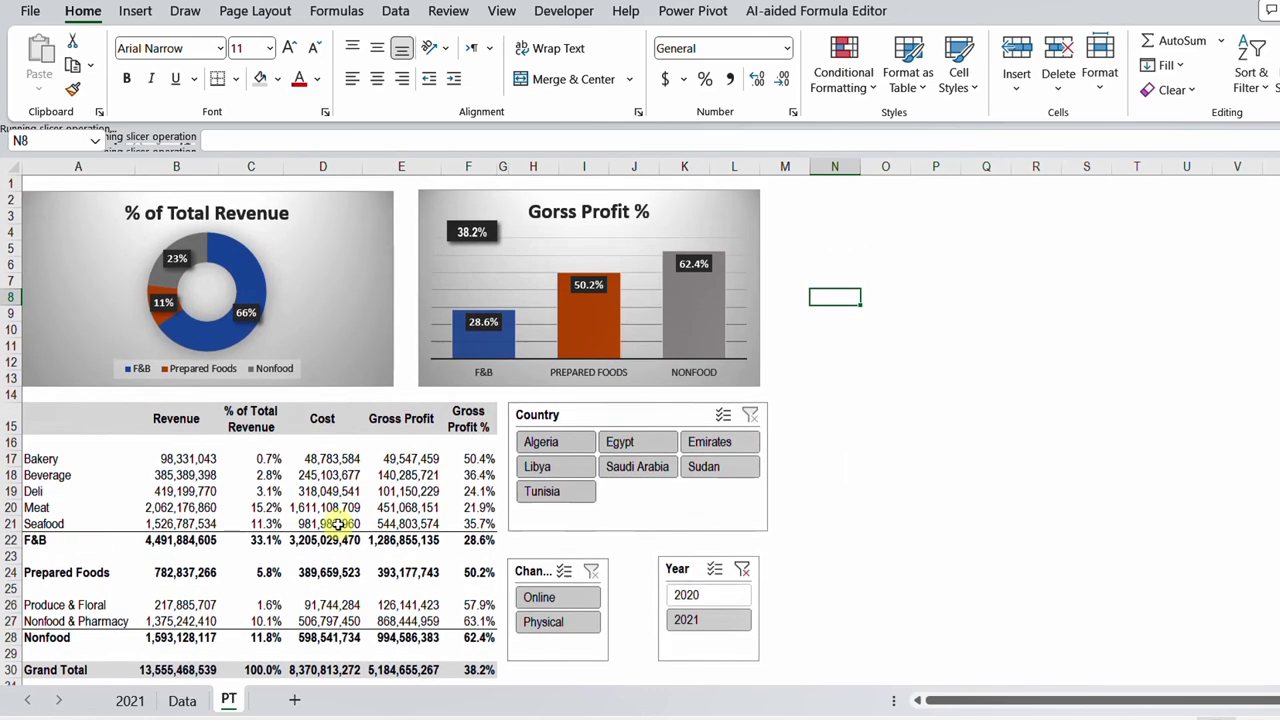